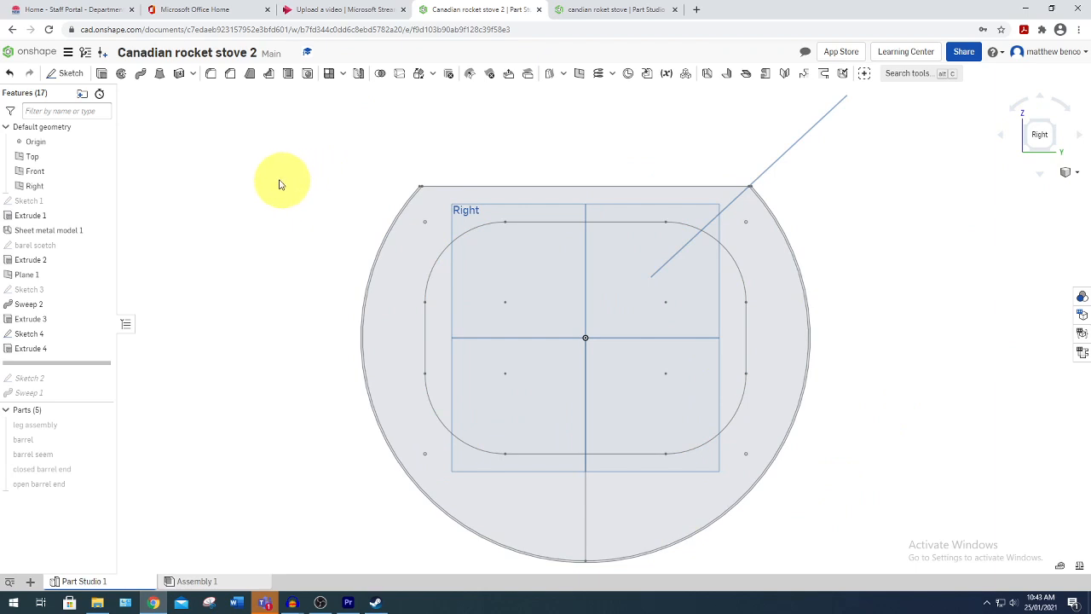
# - Sketch on the barrel-end face of Sketch 4 and offset the rounded-rectangle outline outward by 10 mm
pyautogui.click(78, 81)
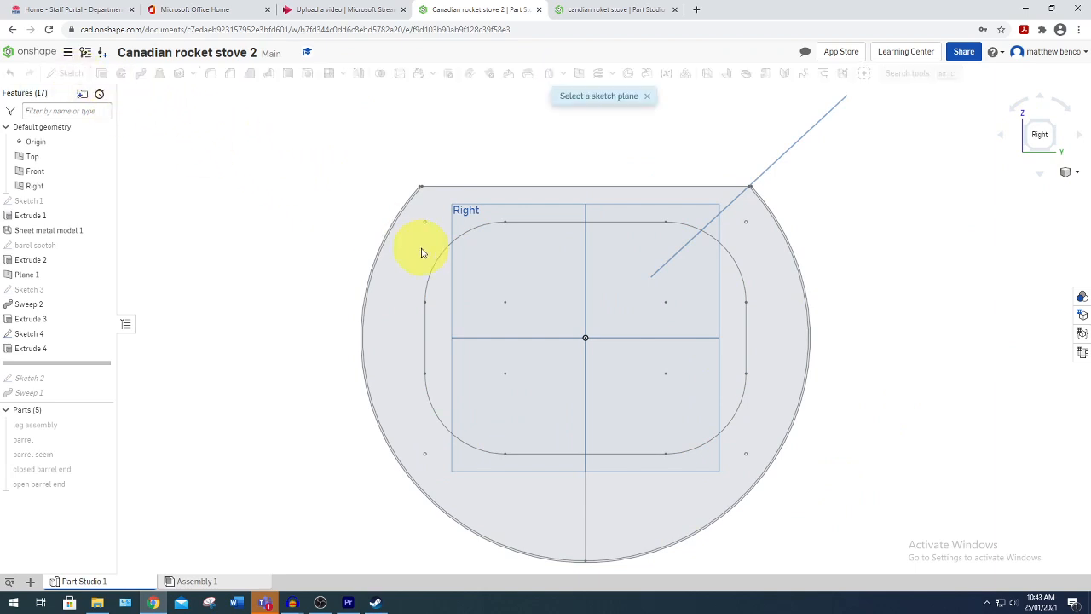
pyautogui.click(417, 252)
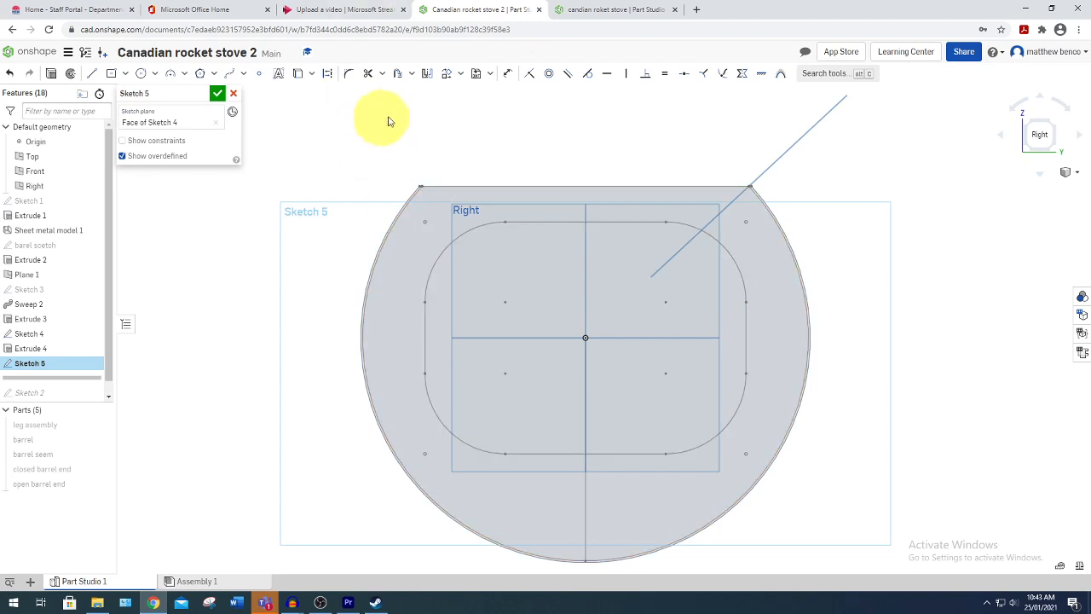
pyautogui.click(398, 74)
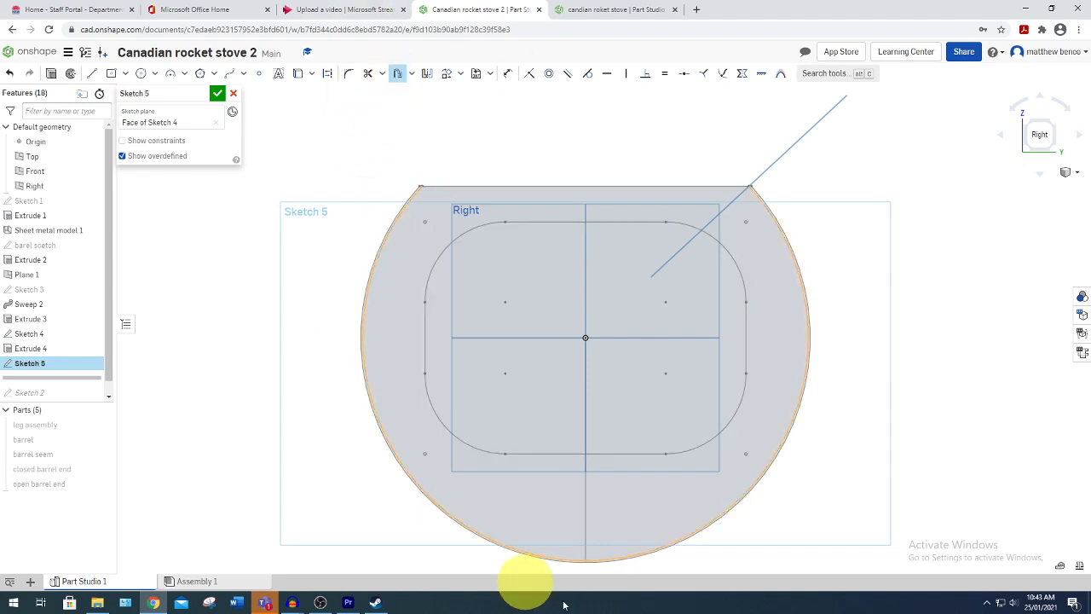
pyautogui.click(534, 231)
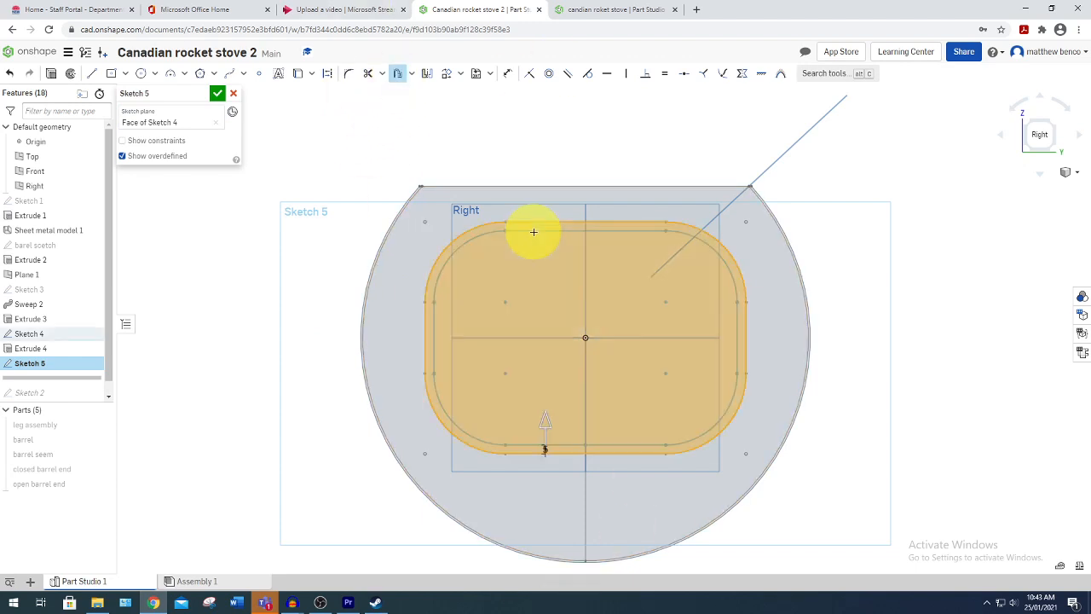
pyautogui.click(544, 427)
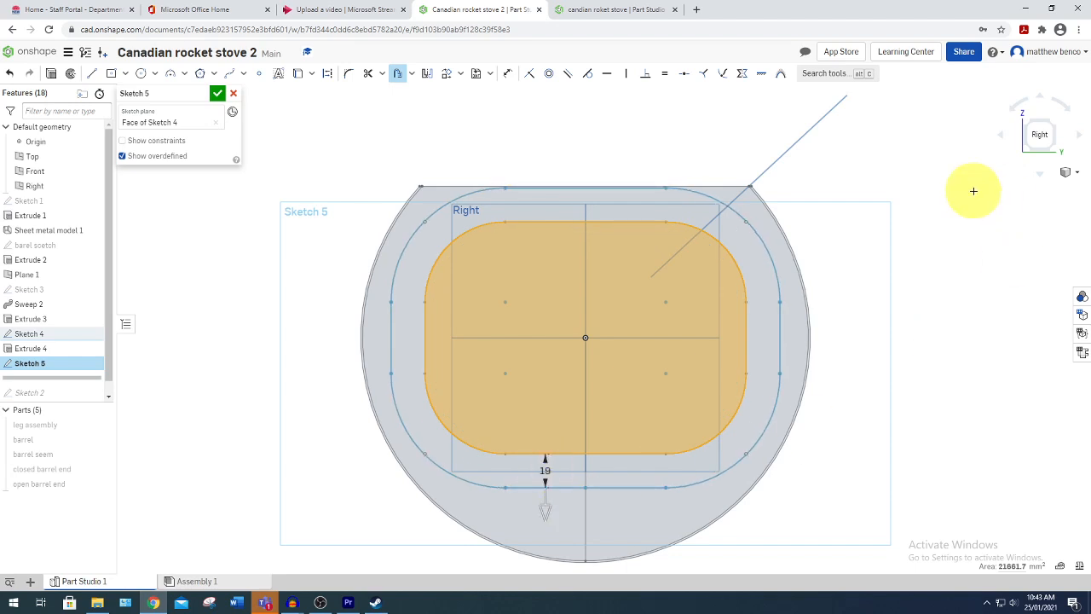
pyautogui.click(875, 141)
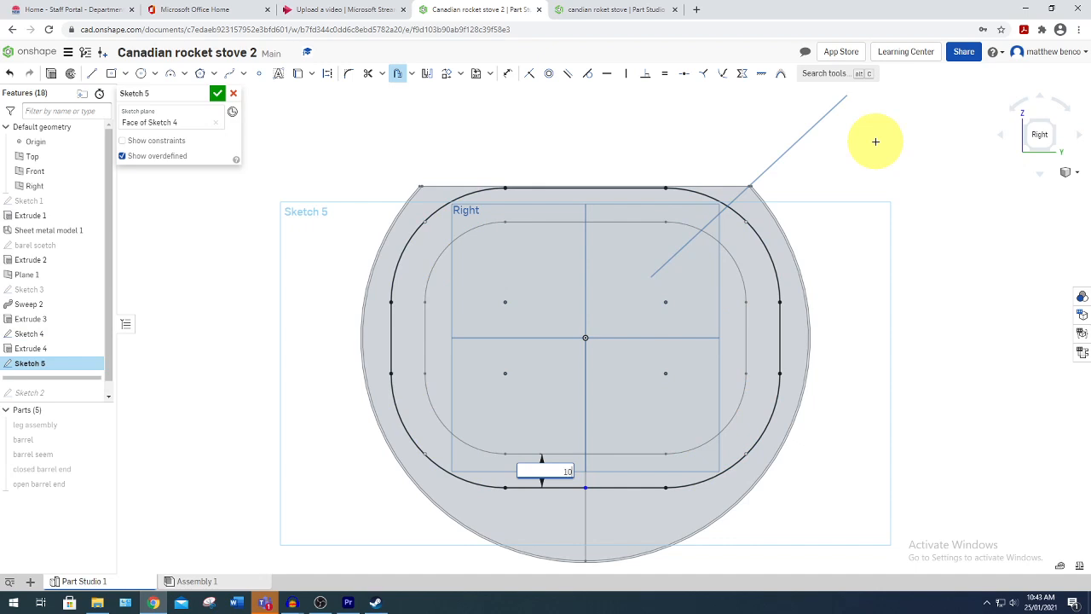
pyautogui.write('10')
pyautogui.press('Return')
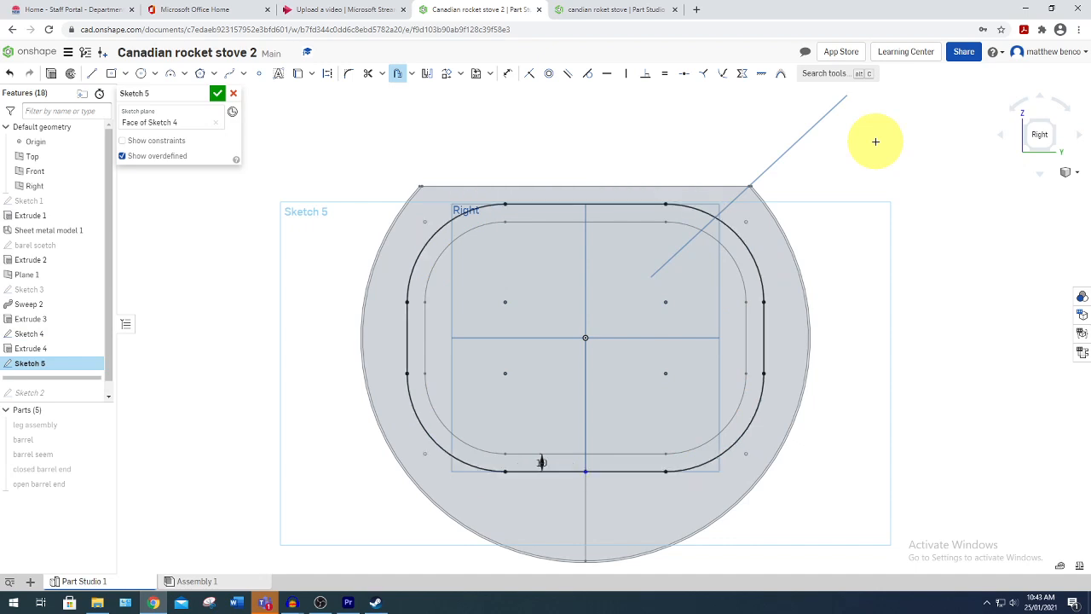
pyautogui.click(218, 93)
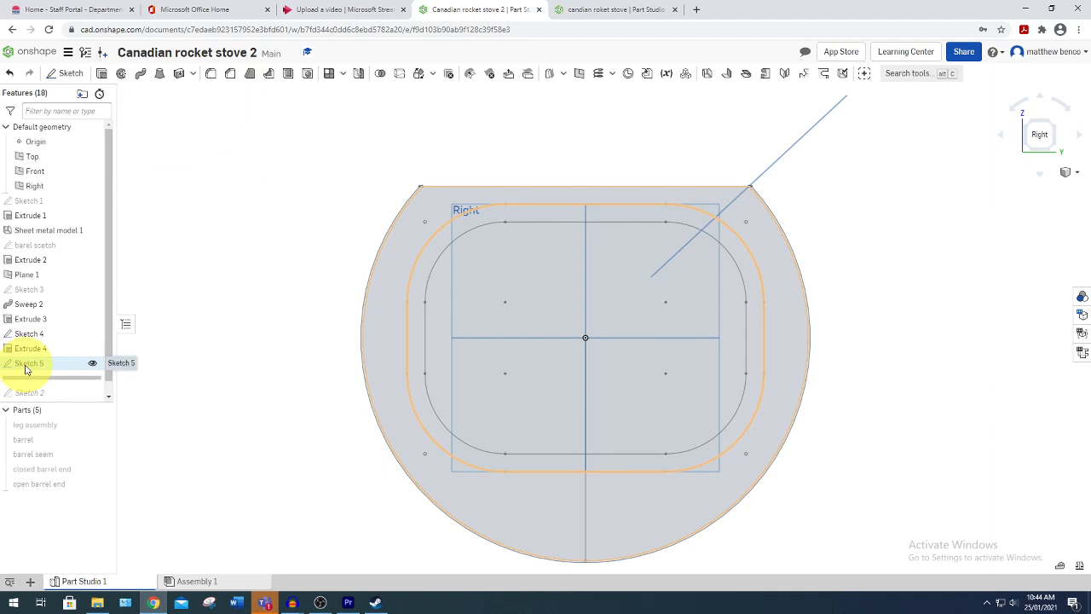
# - Extrude the faces of Sketch 5 to a depth of 2 mm as a new solid part
pyautogui.click(102, 74)
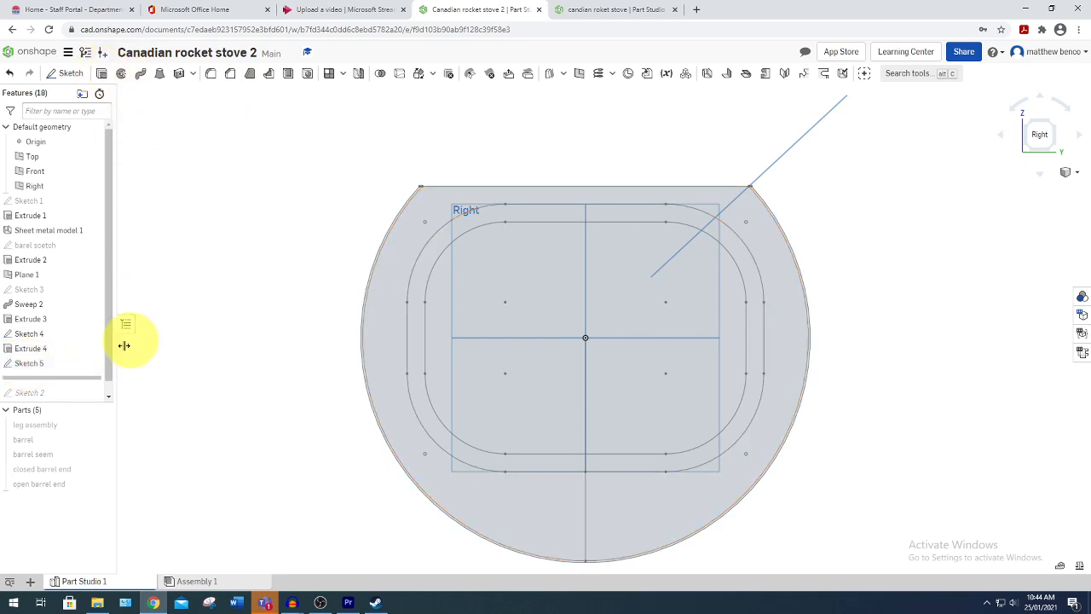
pyautogui.click(61, 365)
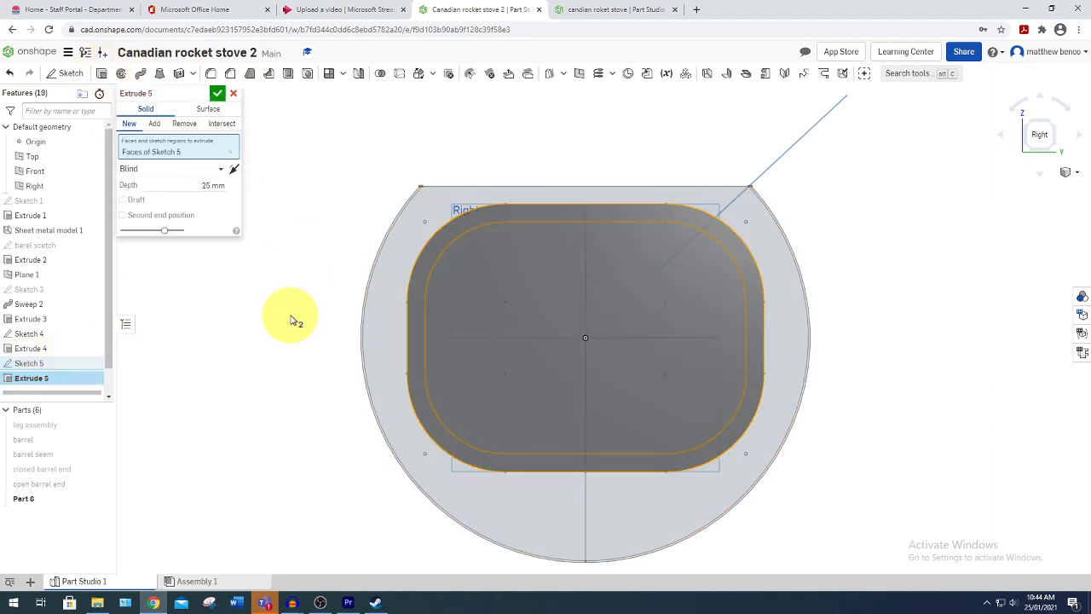
pyautogui.moveTo(287, 316)
pyautogui.mouseDown(button='right')
pyautogui.moveTo(353, 328)
pyautogui.moveTo(312, 318)
pyautogui.mouseUp(button='right')
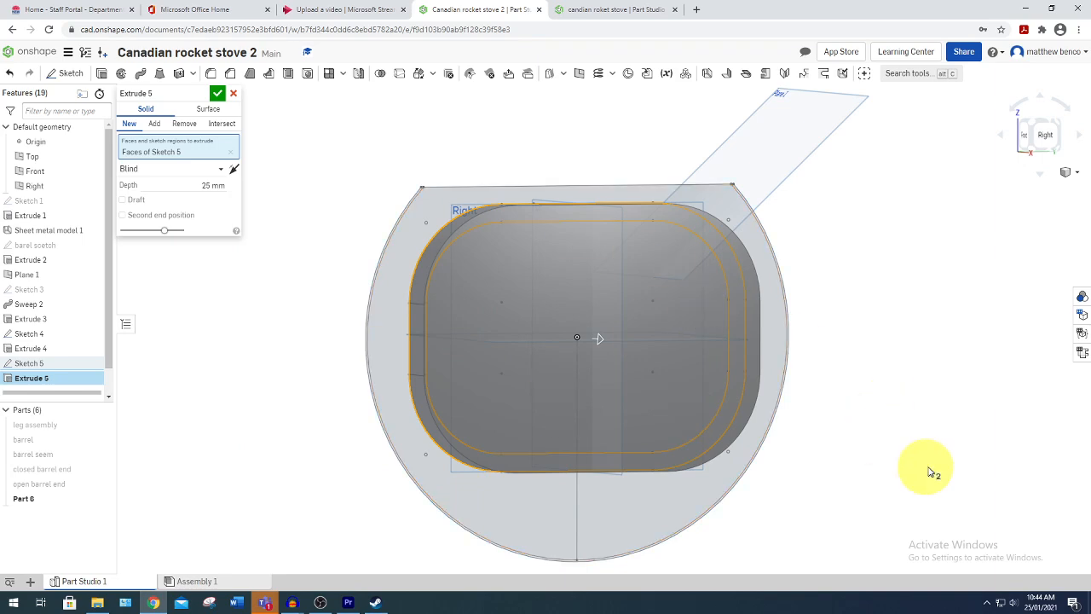
pyautogui.moveTo(926, 465); pyautogui.dragTo(256, 151, button='right')
pyautogui.click(210, 183)
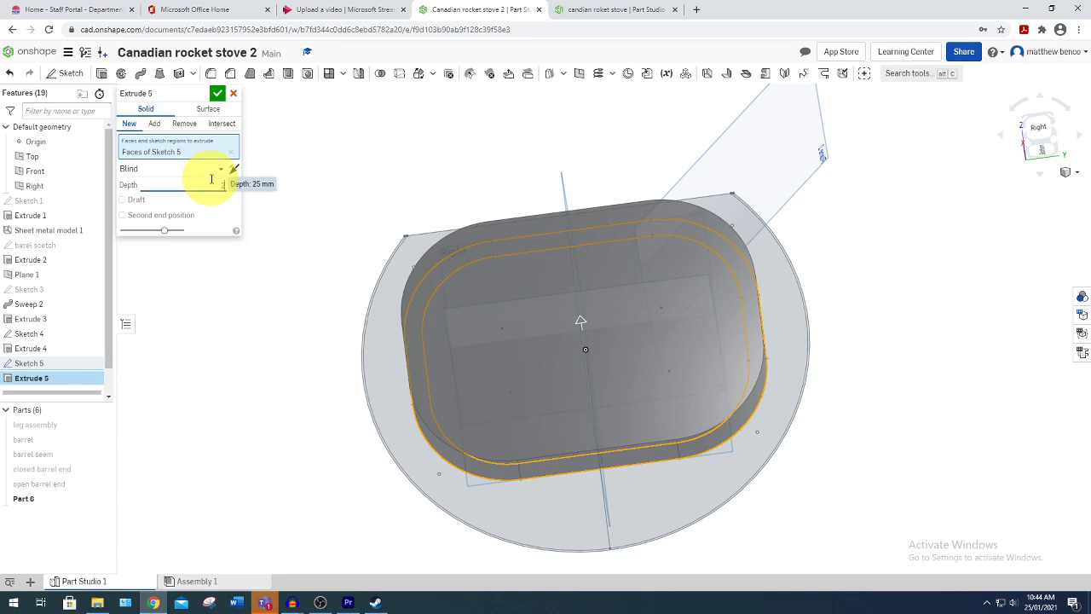
pyautogui.write('2')
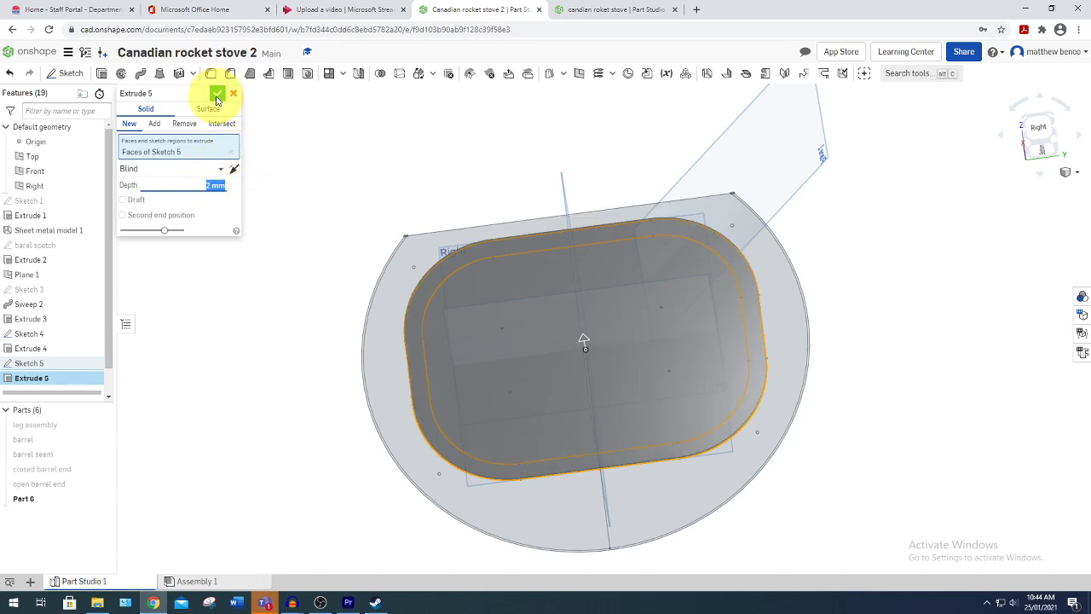
pyautogui.click(217, 94)
# - Hide Sketch 4 and sketch a 72 mm diameter circle on the left half of the new plate's front face
pyautogui.moveTo(904, 430); pyautogui.dragTo(903, 453, button='right')
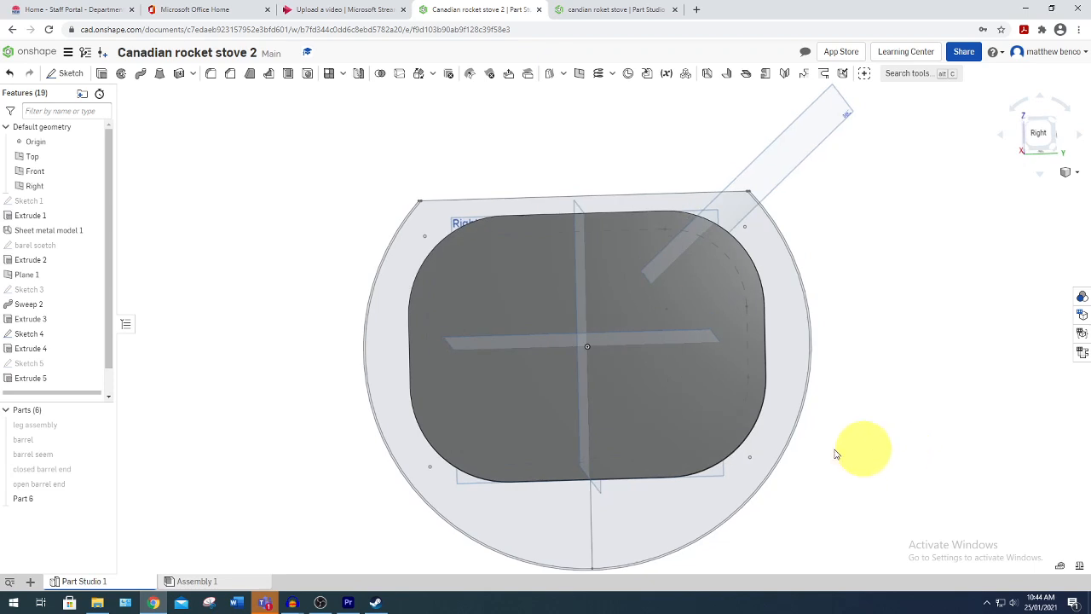
pyautogui.click(93, 334)
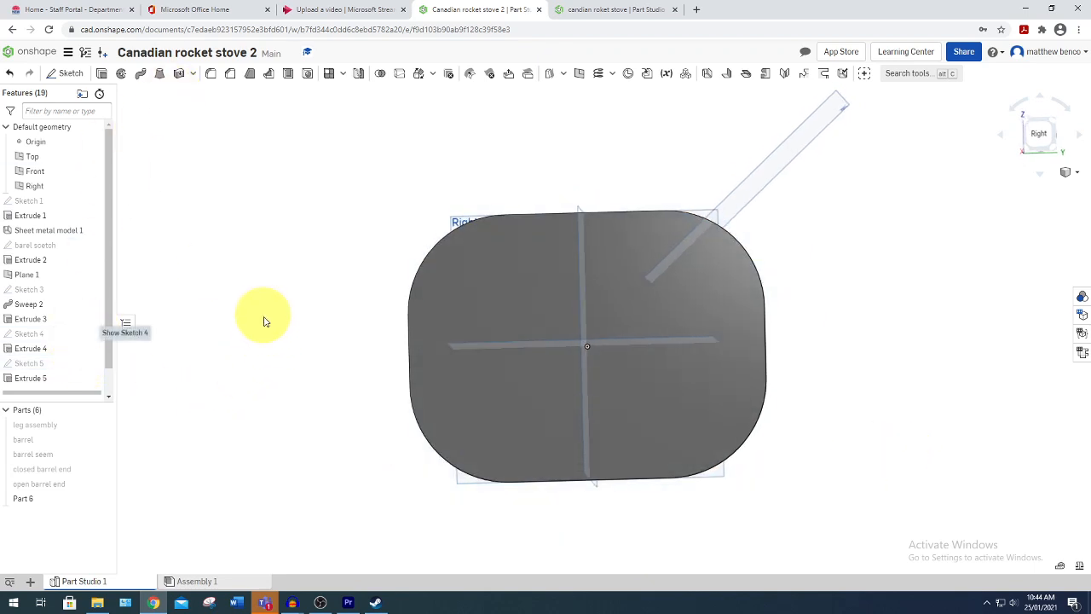
pyautogui.click(69, 73)
pyautogui.click(502, 272)
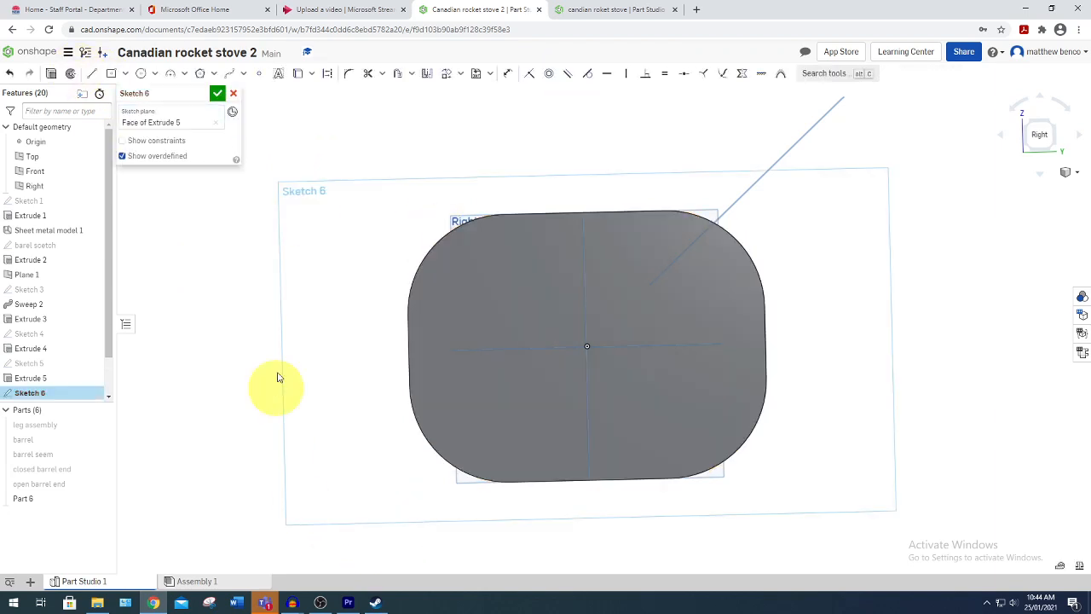
pyautogui.click(142, 73)
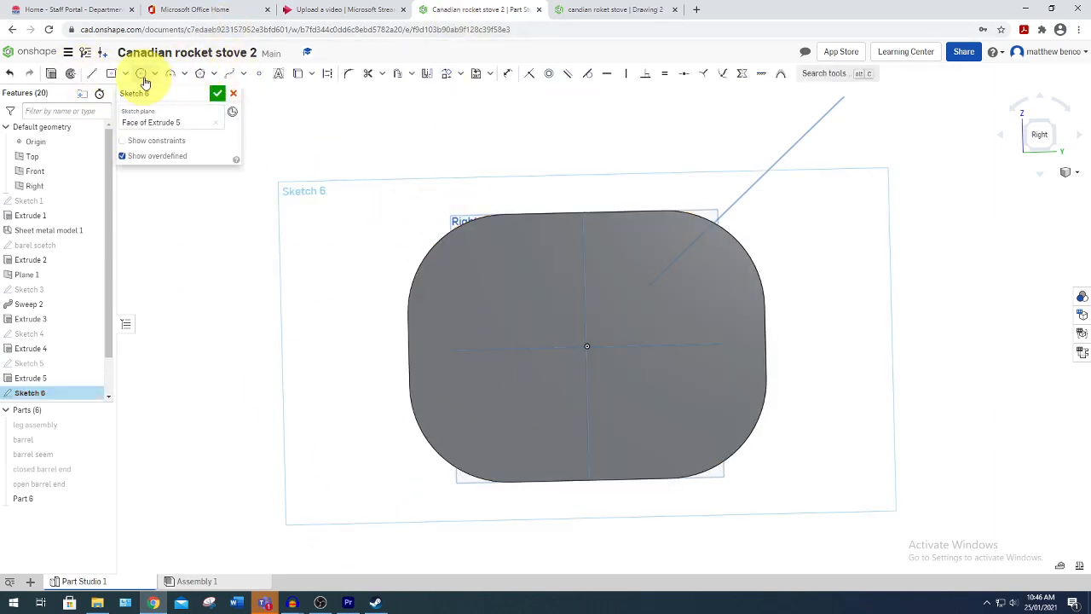
pyautogui.moveTo(497, 348); pyautogui.dragTo(586, 346)
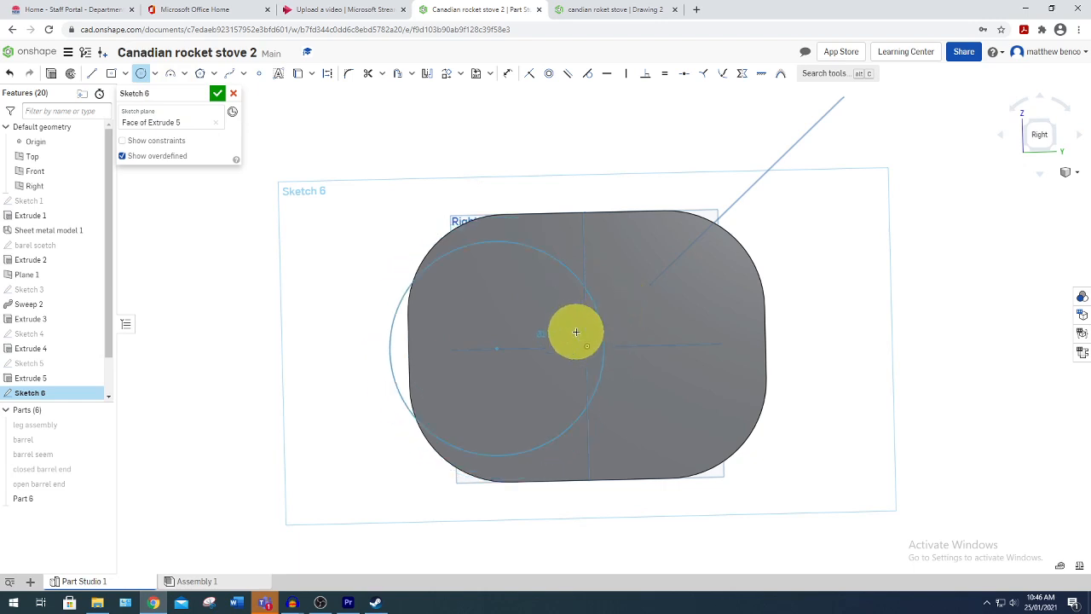
pyautogui.click(574, 329)
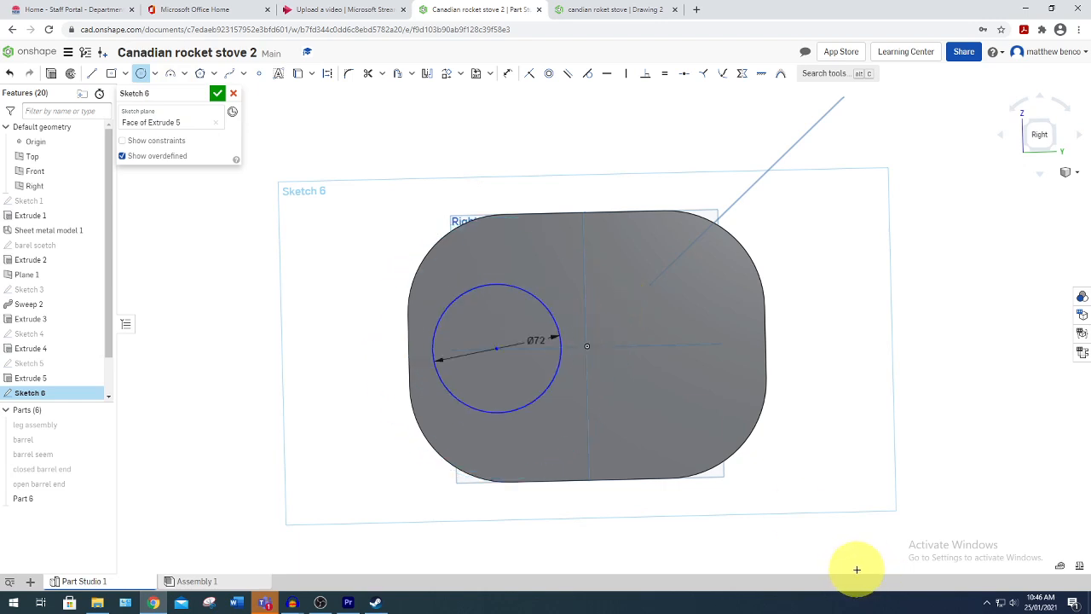
# - Dimension the large circle's centre from the plate's upper edge and set its distance from the left edge to 65 mm
pyautogui.click(508, 75)
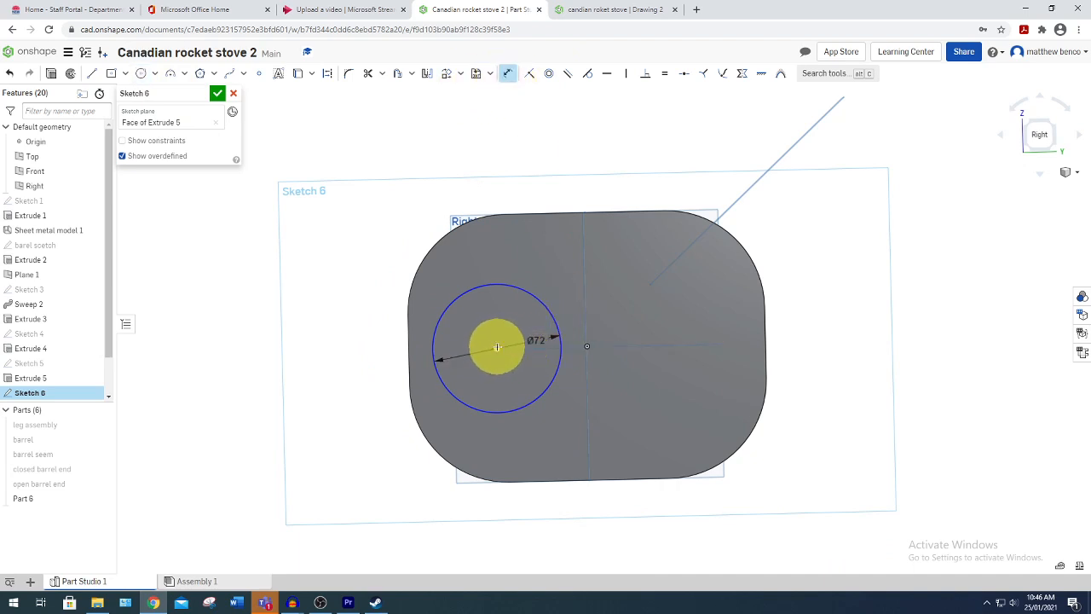
pyautogui.click(521, 213)
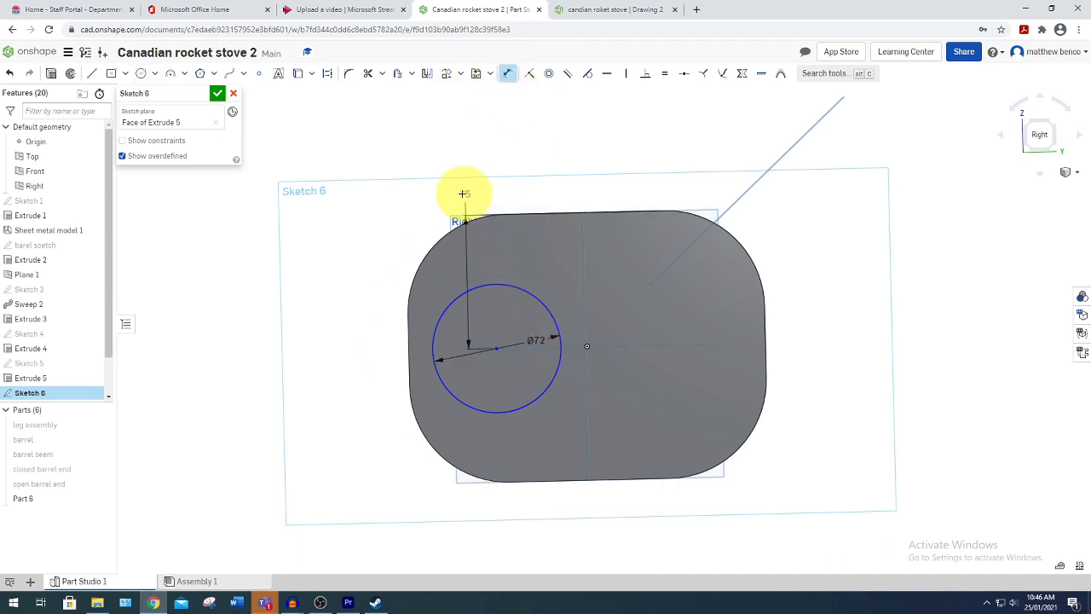
pyautogui.click(253, 277)
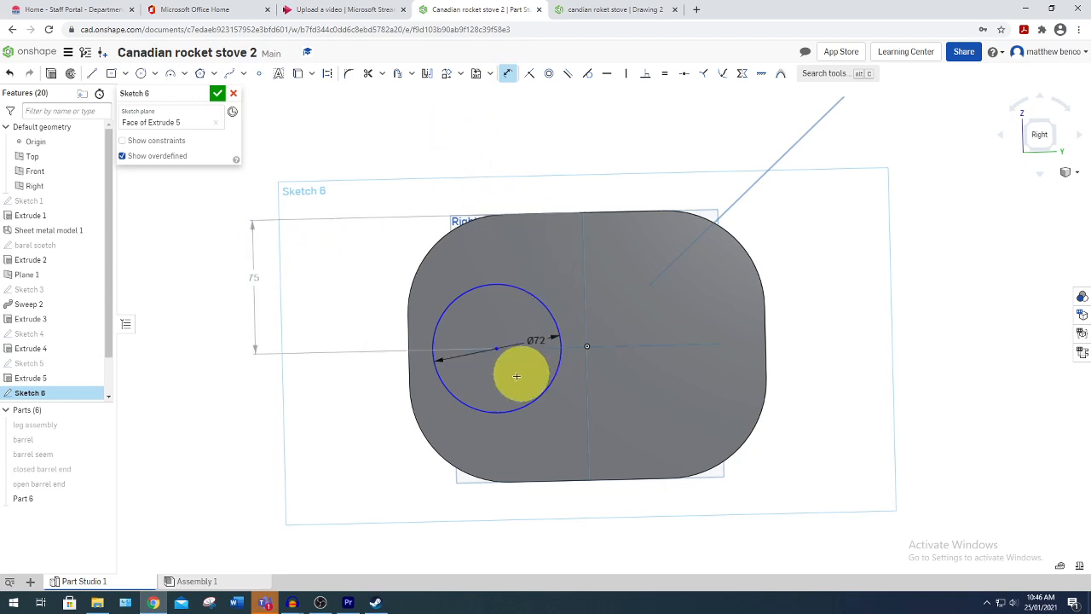
pyautogui.click(491, 347)
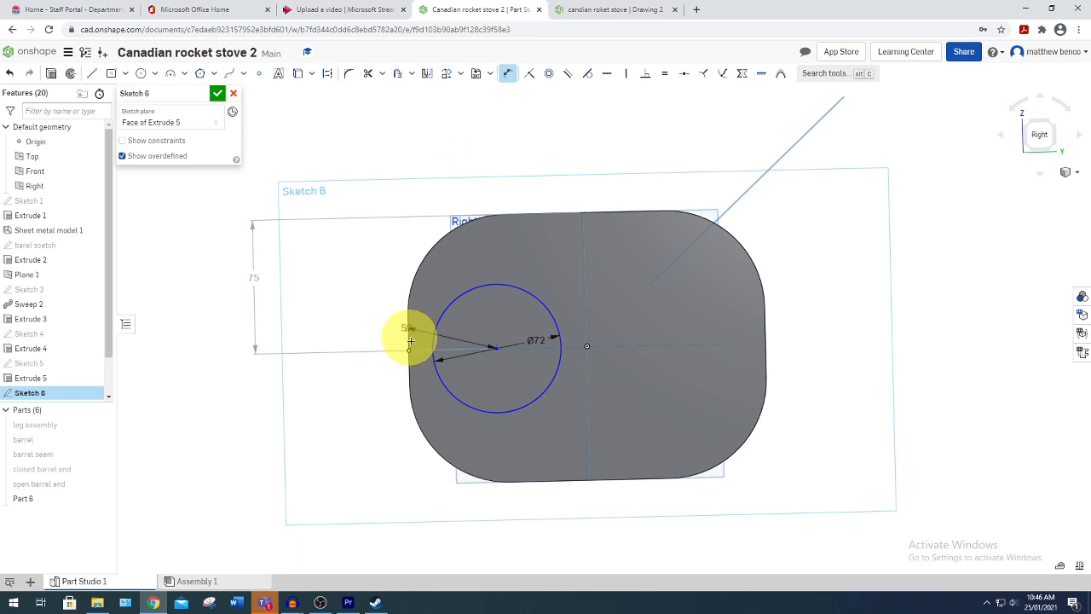
pyautogui.click(411, 341)
pyautogui.click(446, 533)
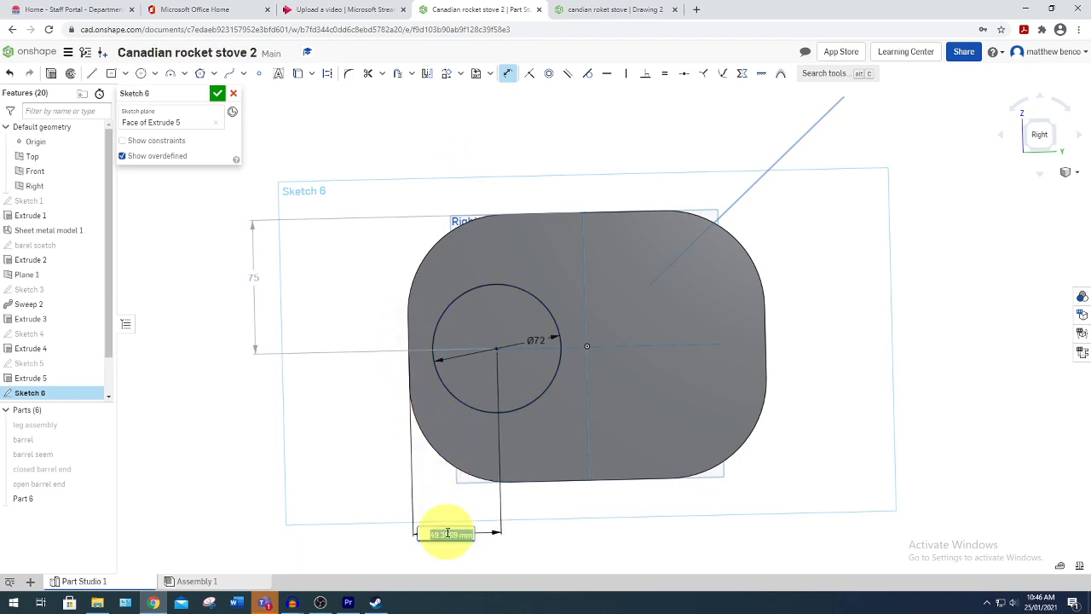
pyautogui.press('Return')
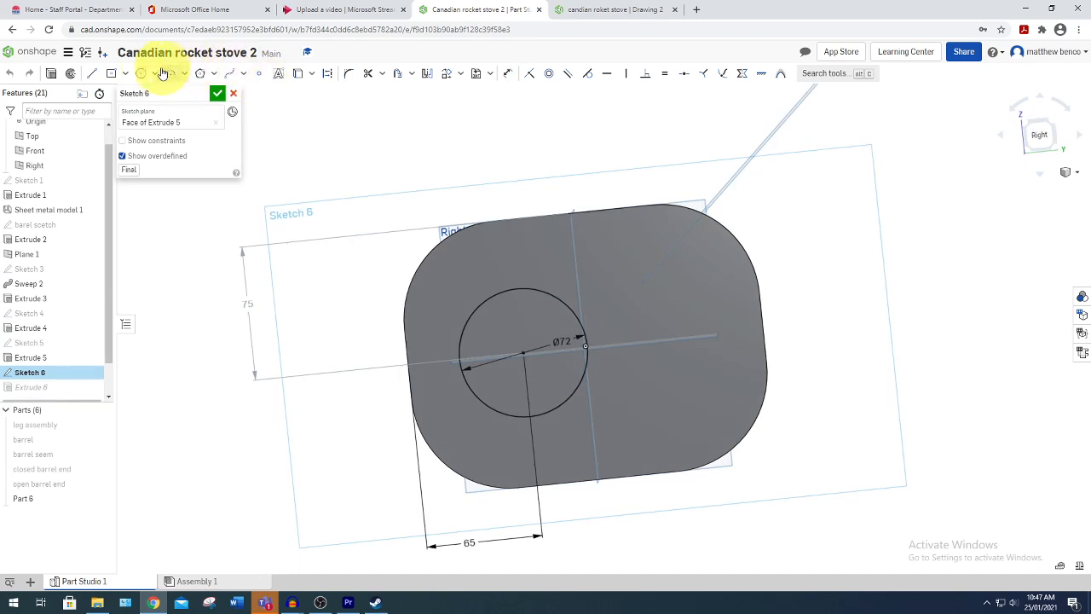
# - Sketch a 6.5 mm diameter circle near the plate's right edge, level with the large circle
pyautogui.click(141, 72)
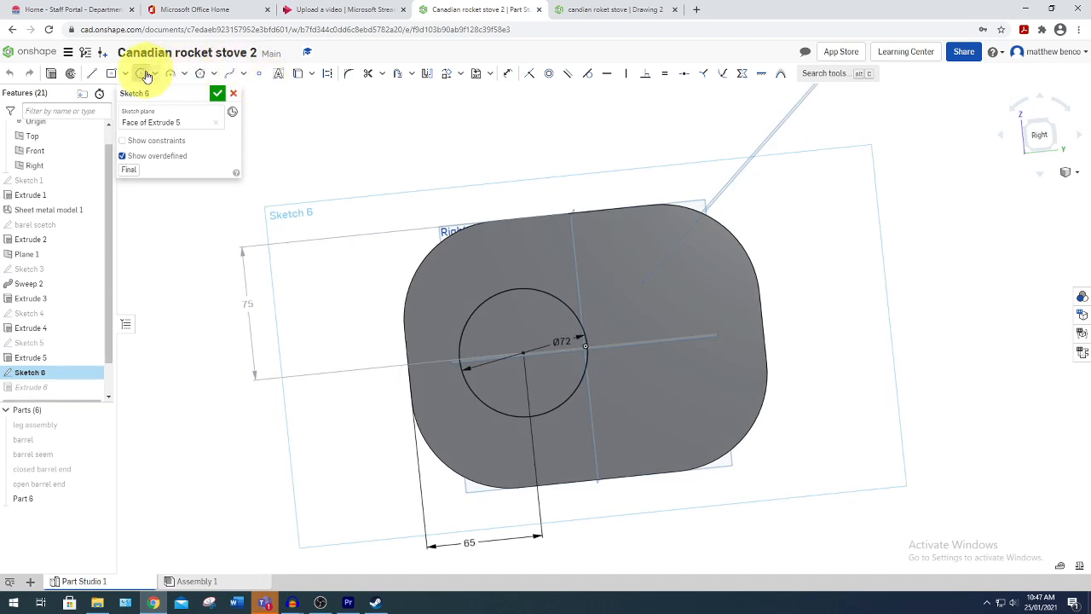
pyautogui.click(723, 330)
pyautogui.click(696, 307)
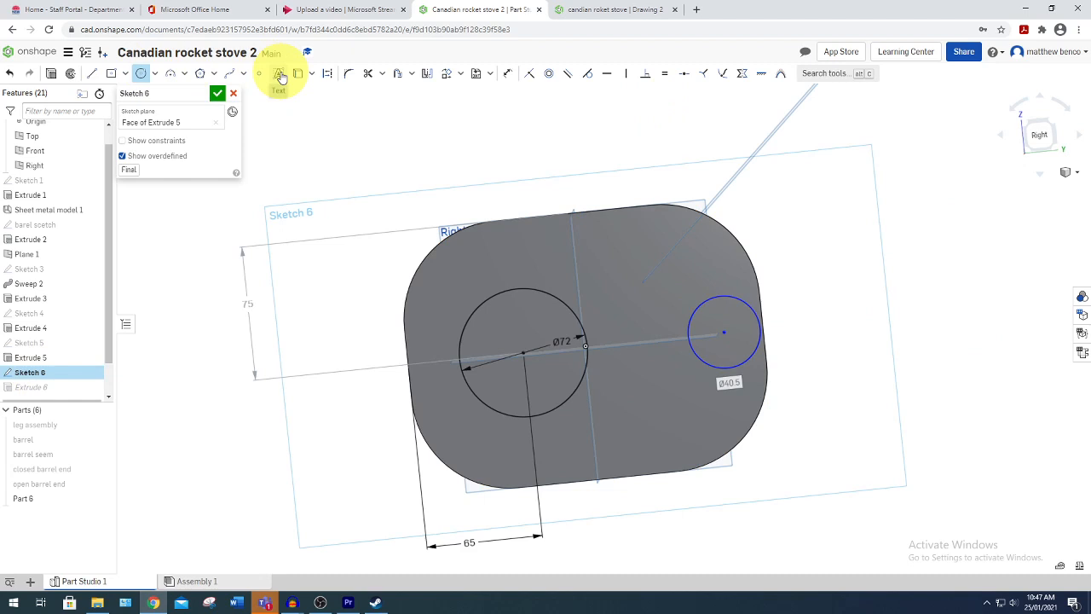
pyautogui.write('8')
pyautogui.press('Return')
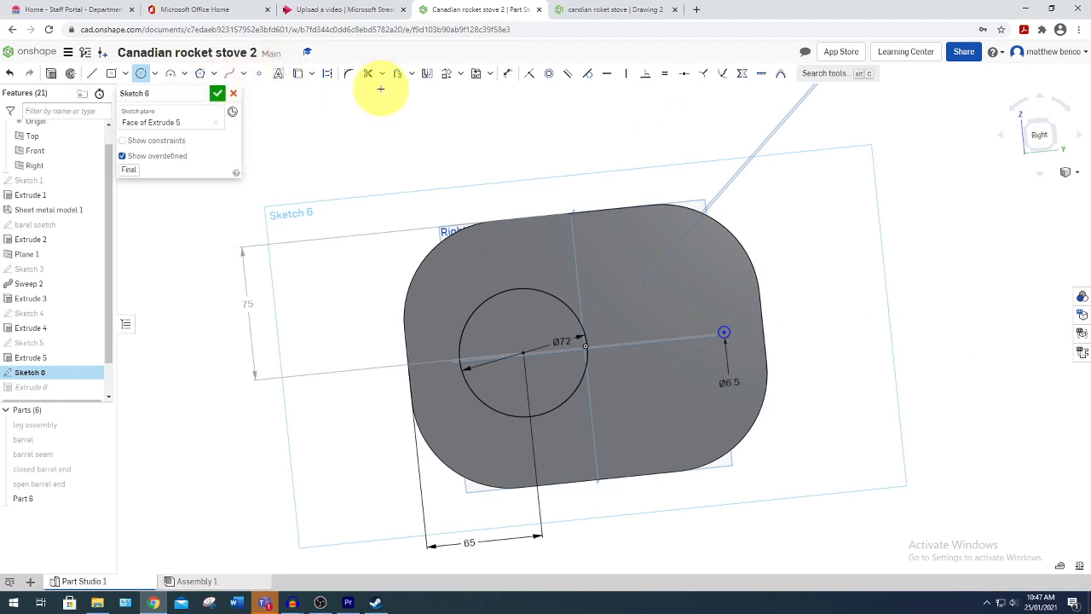
# - Dimension the small circle's centre from the plate's upper edge and from its right edge
pyautogui.click(508, 72)
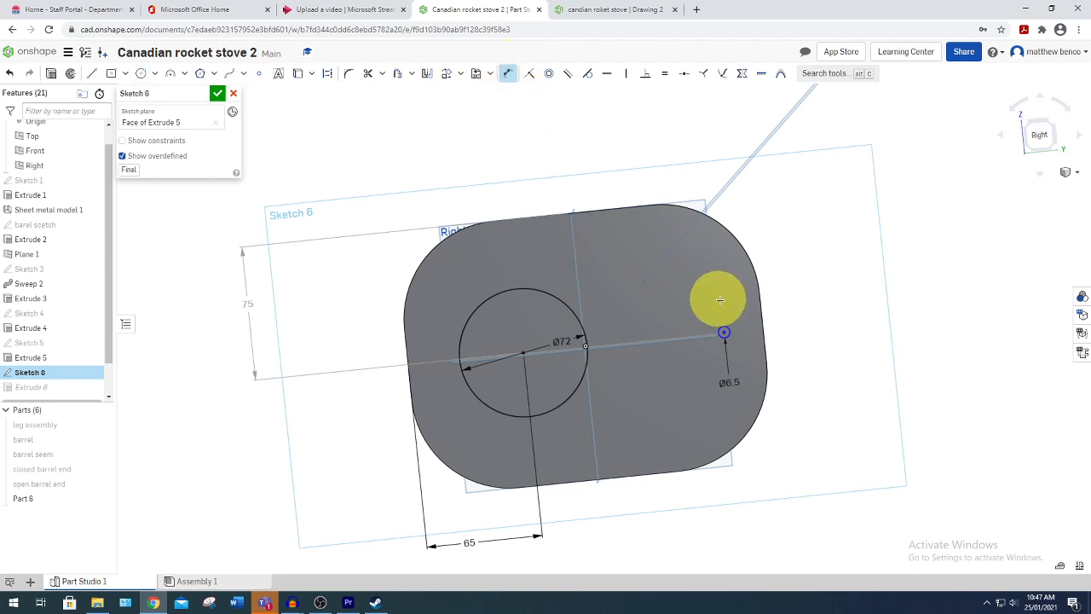
pyautogui.scroll(3, 720, 300)
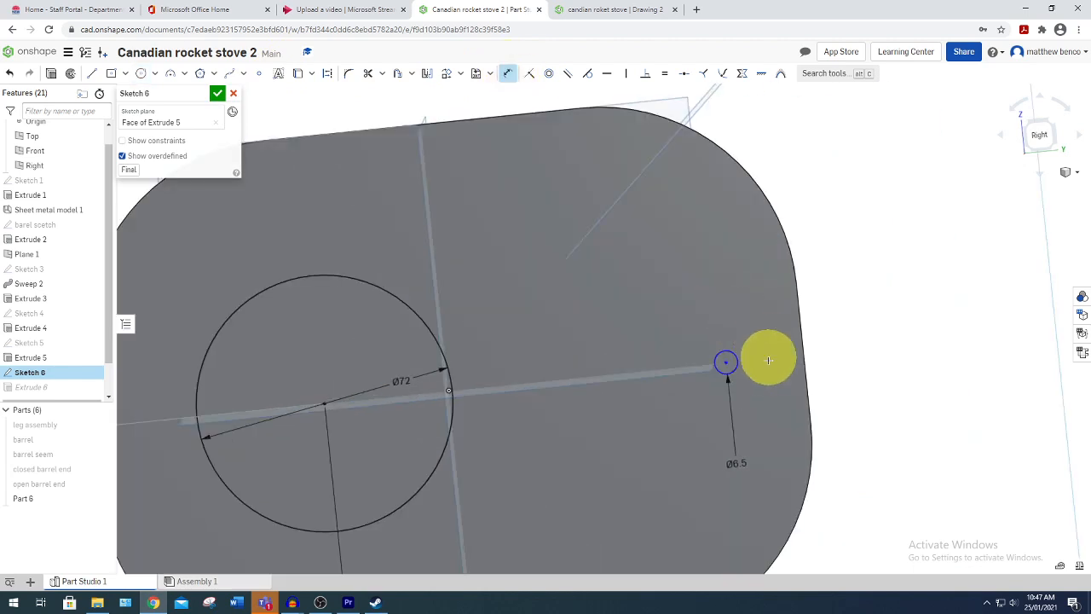
pyautogui.click(537, 106)
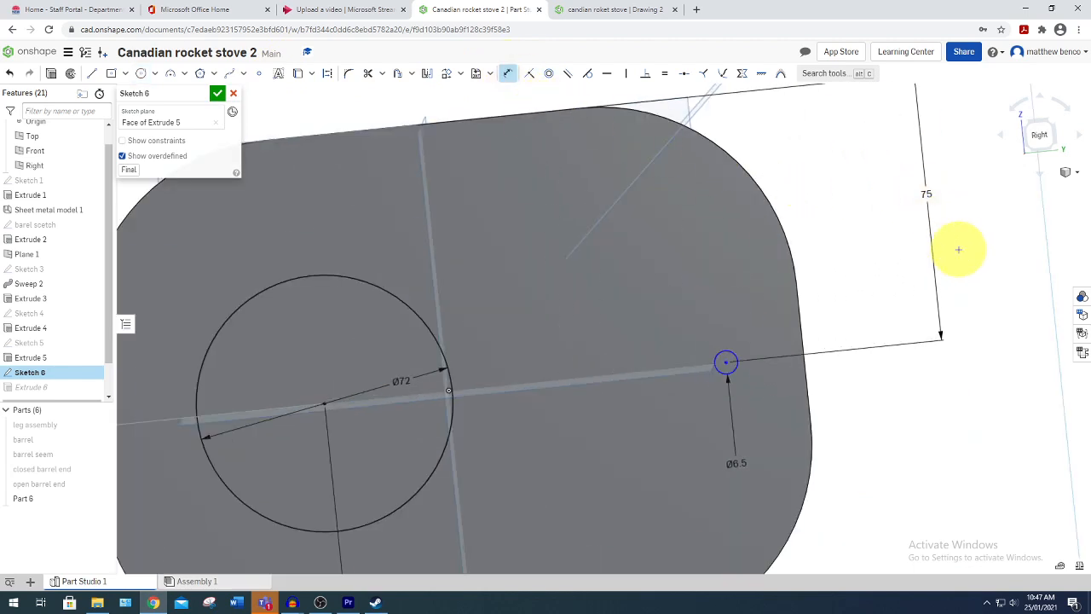
pyautogui.click(958, 249)
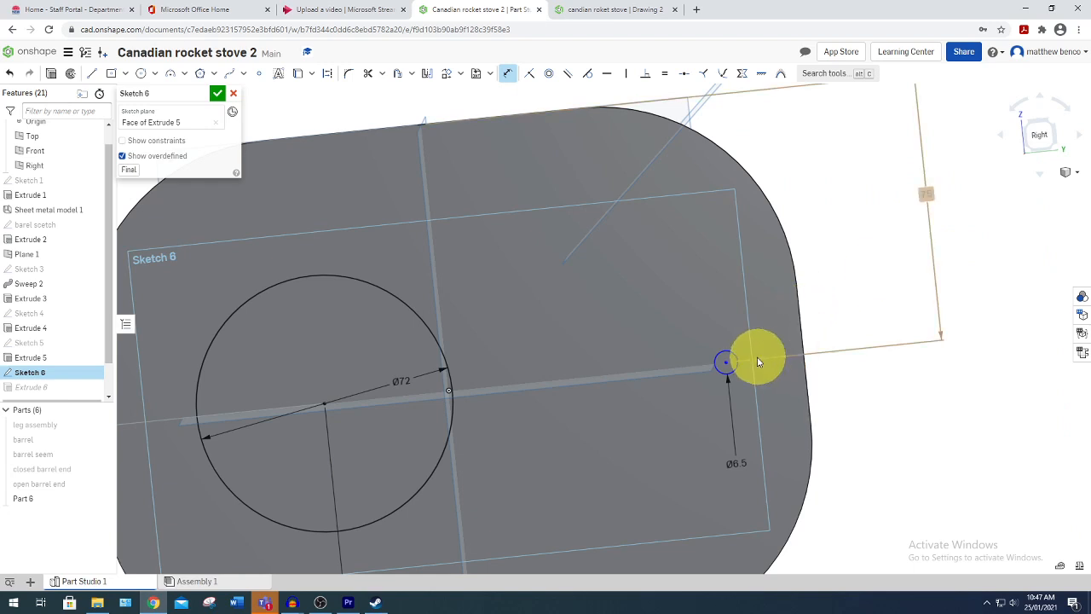
pyautogui.click(725, 362)
pyautogui.click(803, 332)
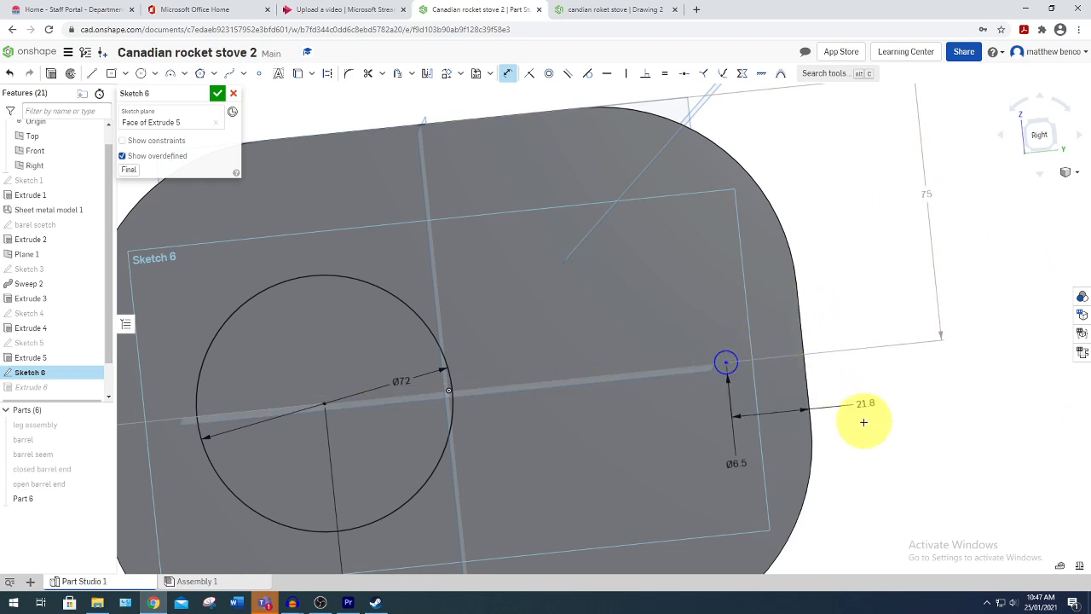
pyautogui.click(844, 468)
pyautogui.click(845, 475)
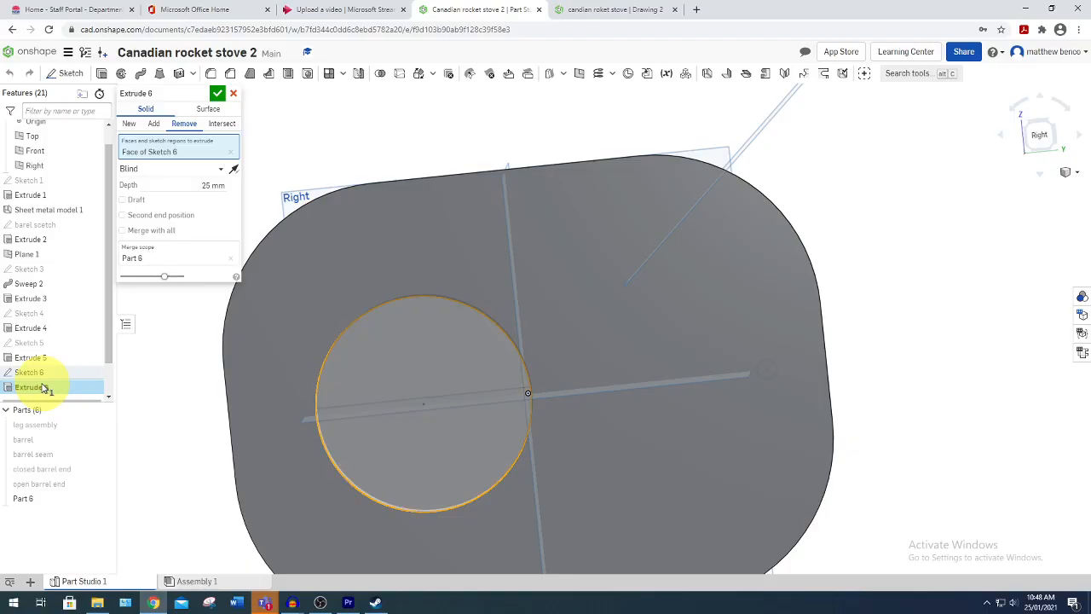
# - Cut the 72 mm and 6.5 mm circles of Sketch 6 through the plate with a 25 mm deep Remove extrude
pyautogui.click(773, 373)
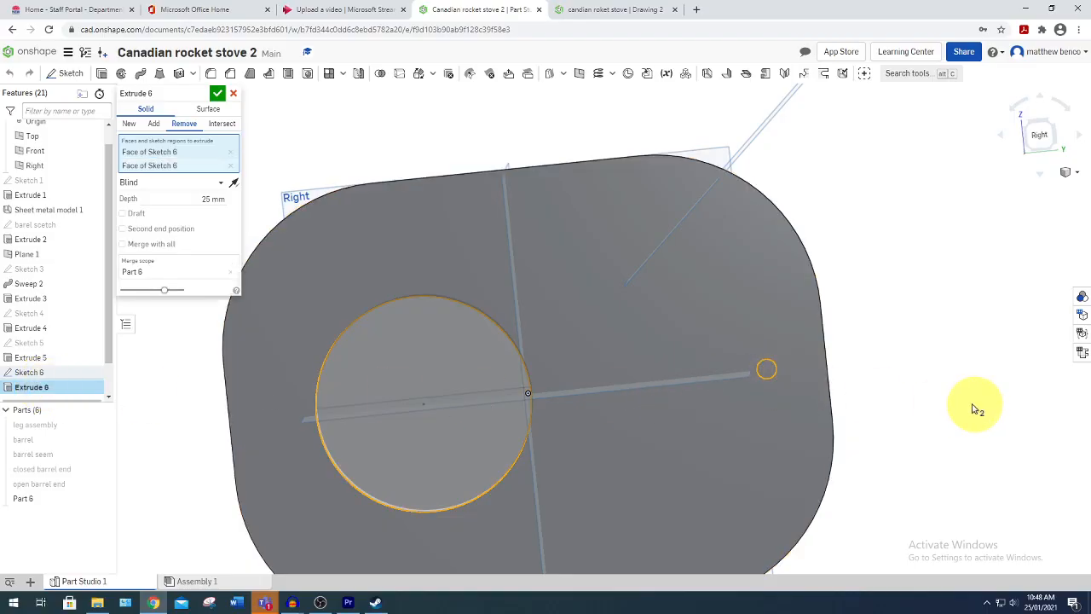
pyautogui.click(217, 94)
pyautogui.scroll(-3, 953, 356)
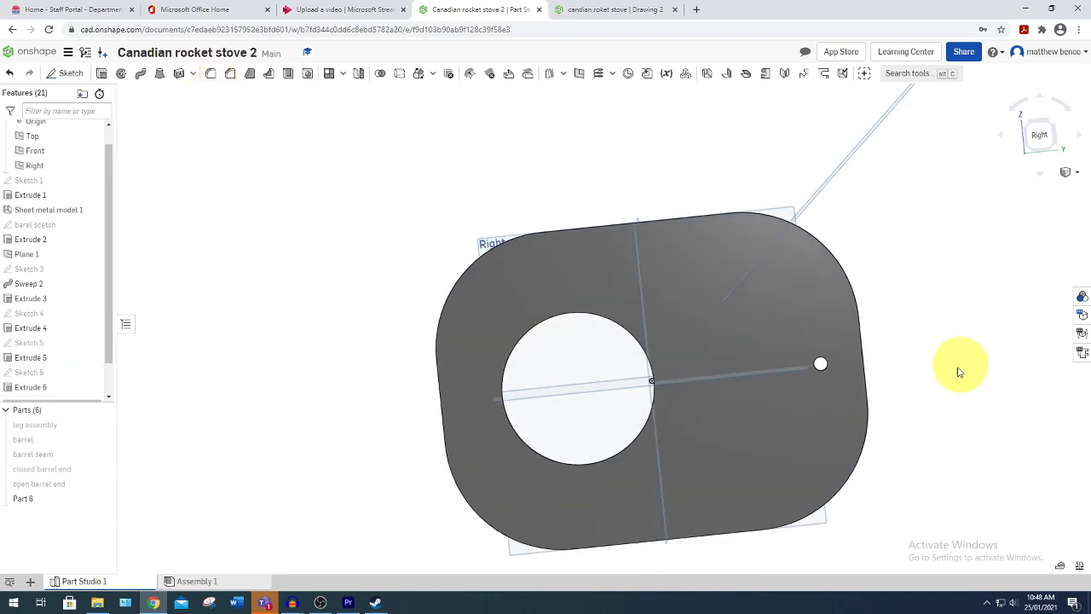
pyautogui.moveTo(950, 385); pyautogui.dragTo(945, 384, button='right')
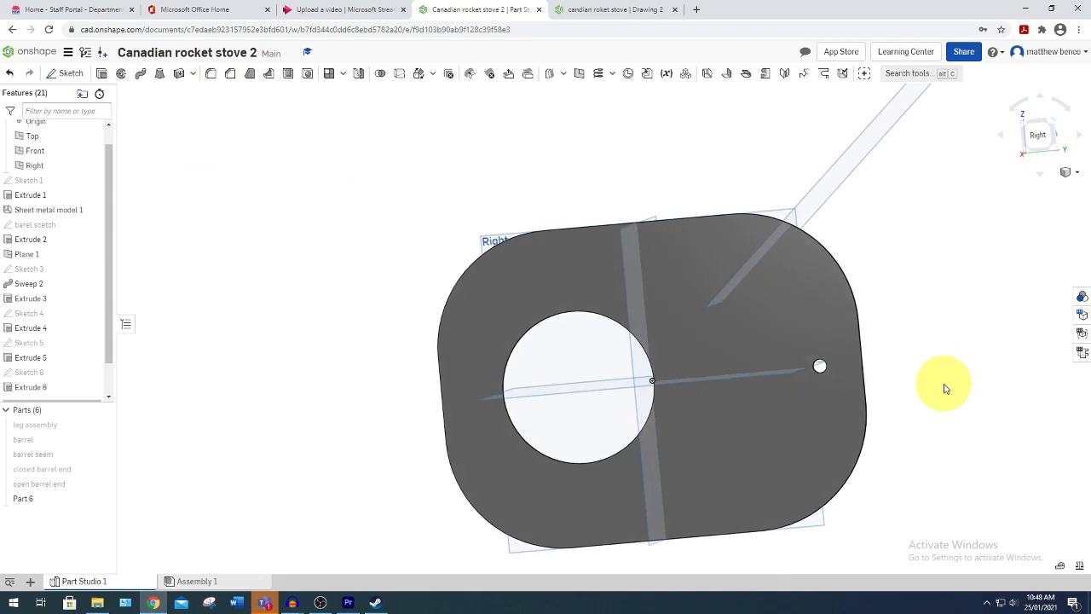
# - Name the holed plate part "door face" in its properties
pyautogui.rightClick(40, 502)
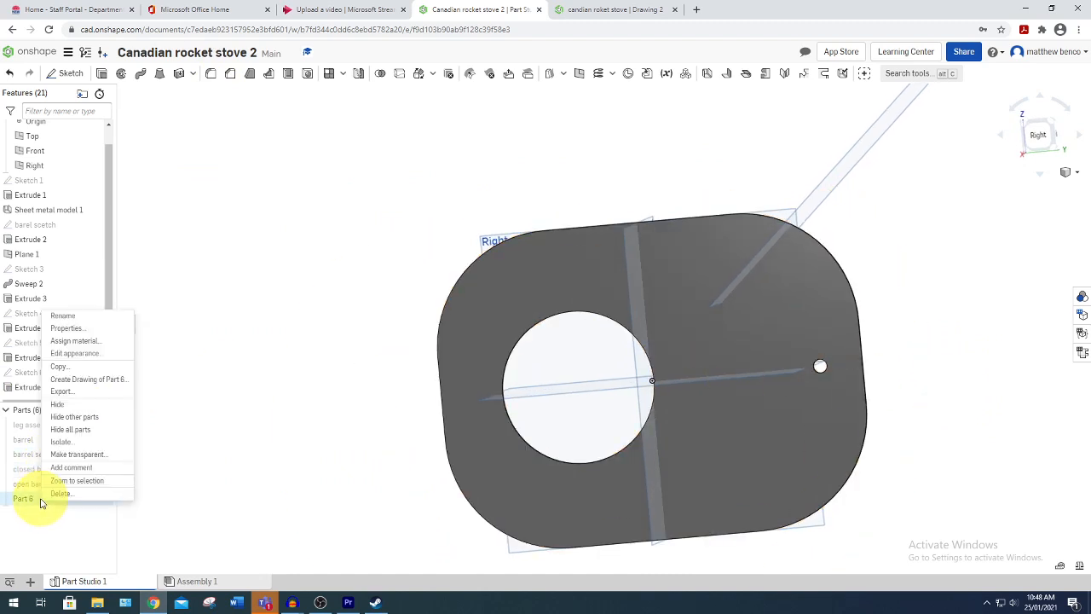
pyautogui.click(82, 331)
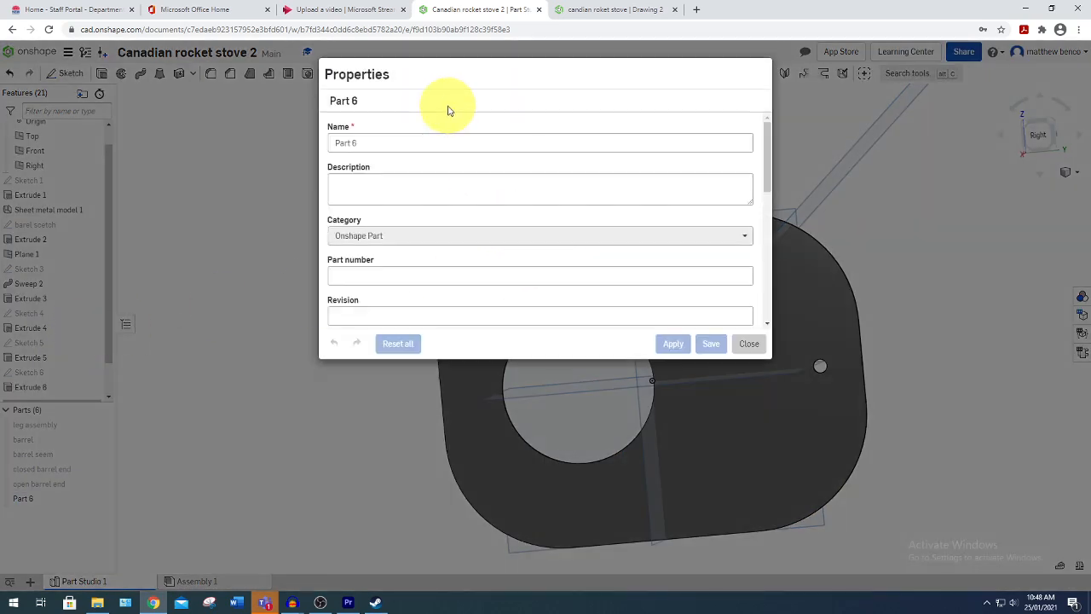
pyautogui.moveTo(405, 141); pyautogui.dragTo(145, 144)
pyautogui.write('door')
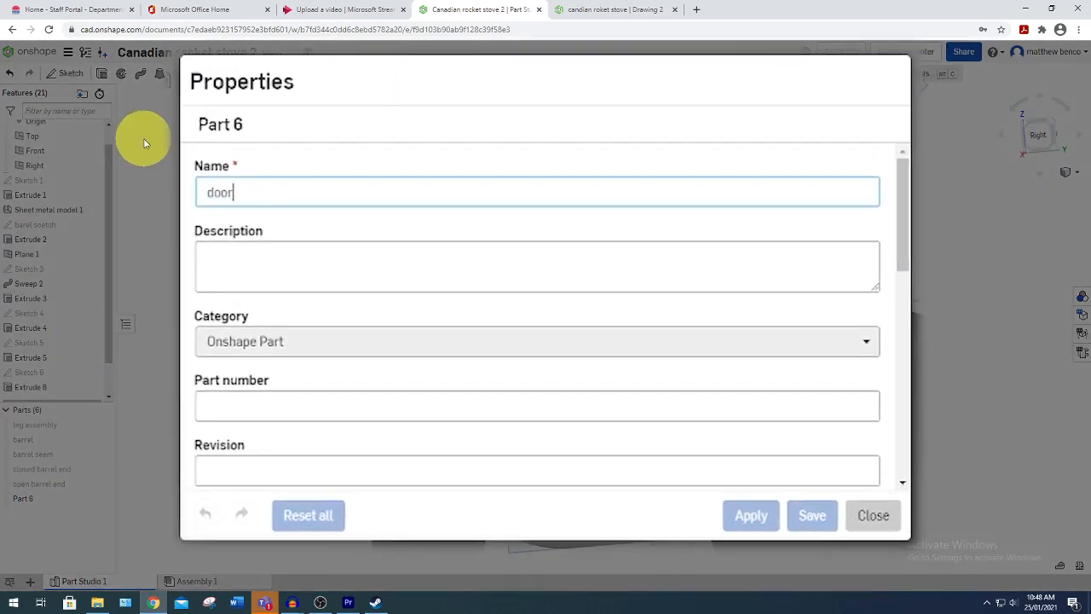
pyautogui.write(' face')
# - Give the door face the description "door face 200x150x2 check plate" and part number 6, and save the properties
pyautogui.tripleClick(287, 194)
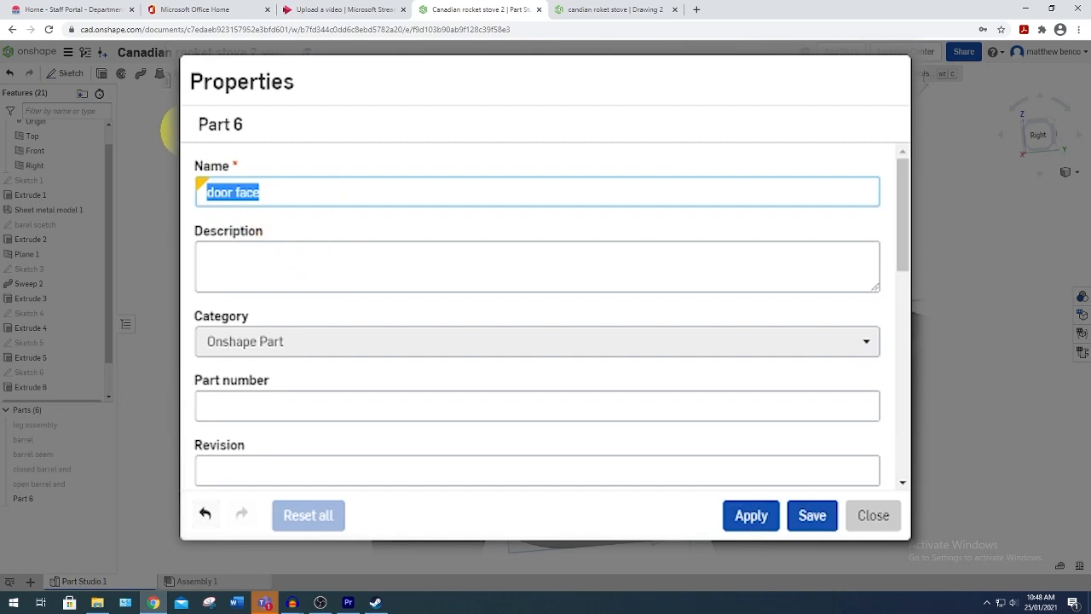
pyautogui.hotkey('ctrl', 'c')
pyautogui.click(236, 264)
pyautogui.hotkey('ctrl', 'v')
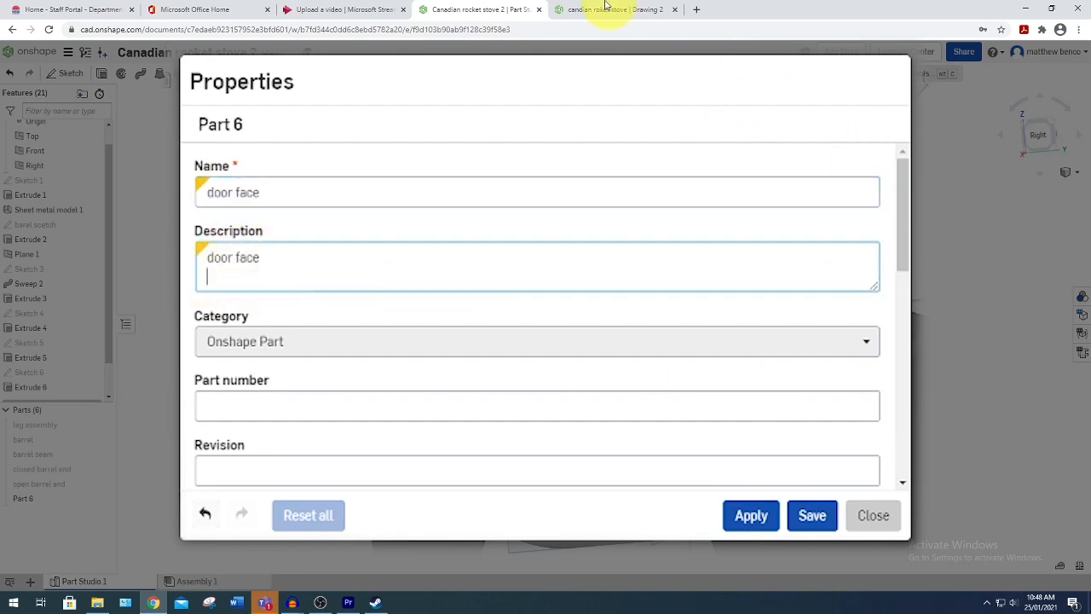
pyautogui.write('200x150x2 check plate')
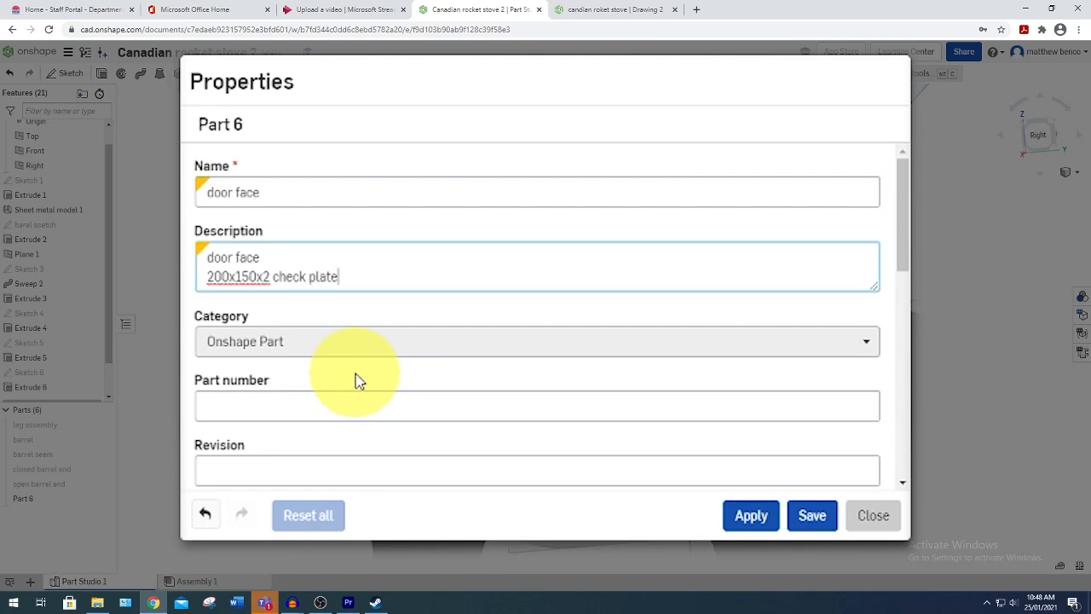
pyautogui.click(298, 401)
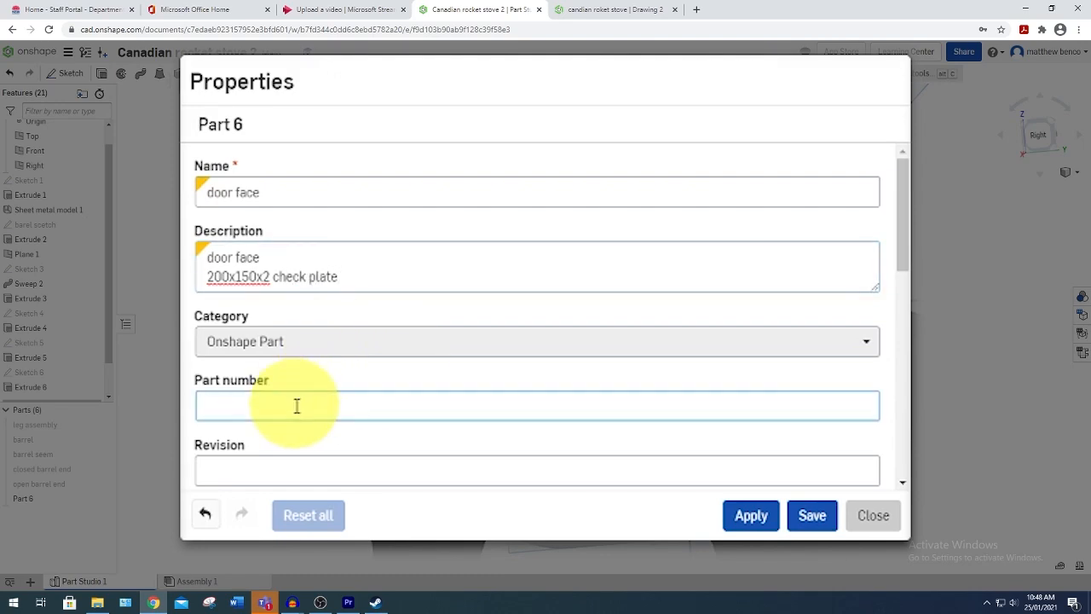
pyautogui.write('6')
pyautogui.press('Return')
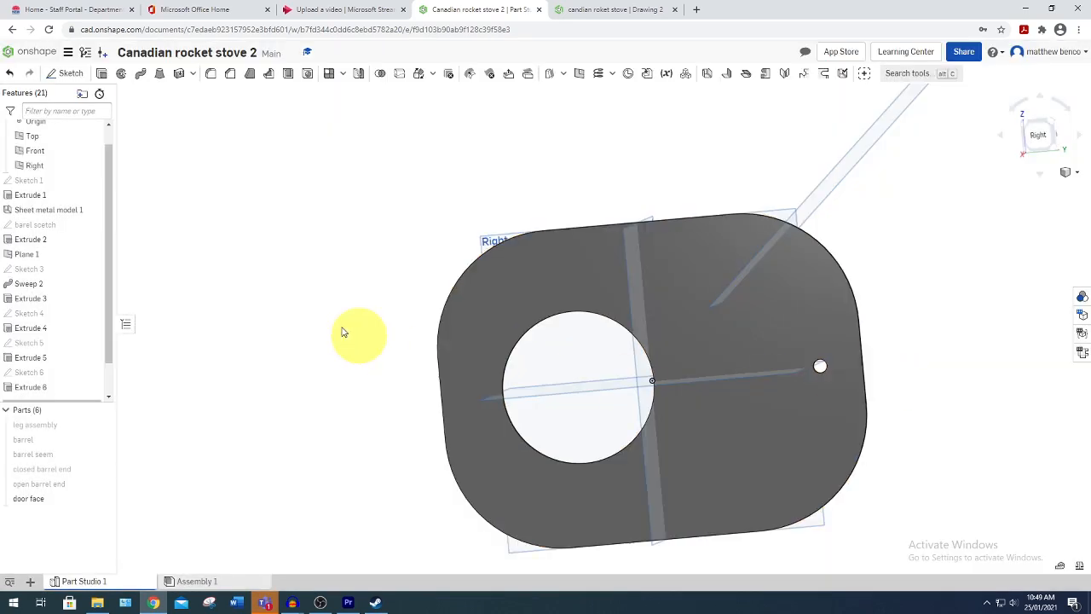
# - Sketch a narrow upright rectangle about 17 mm wide on the plate's front face, spanning the large hole
pyautogui.click(69, 77)
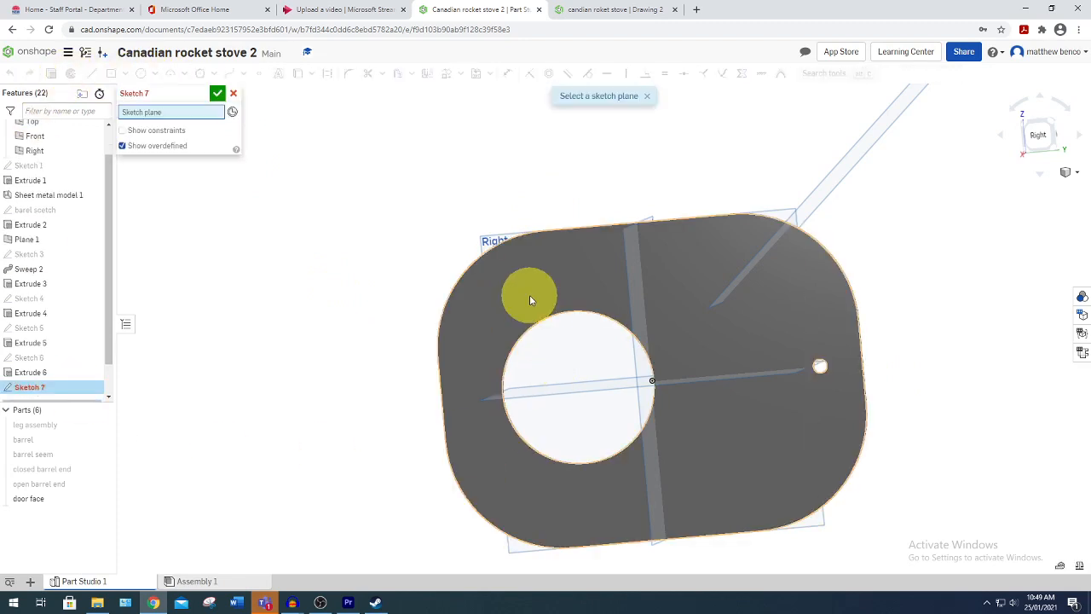
pyautogui.click(471, 317)
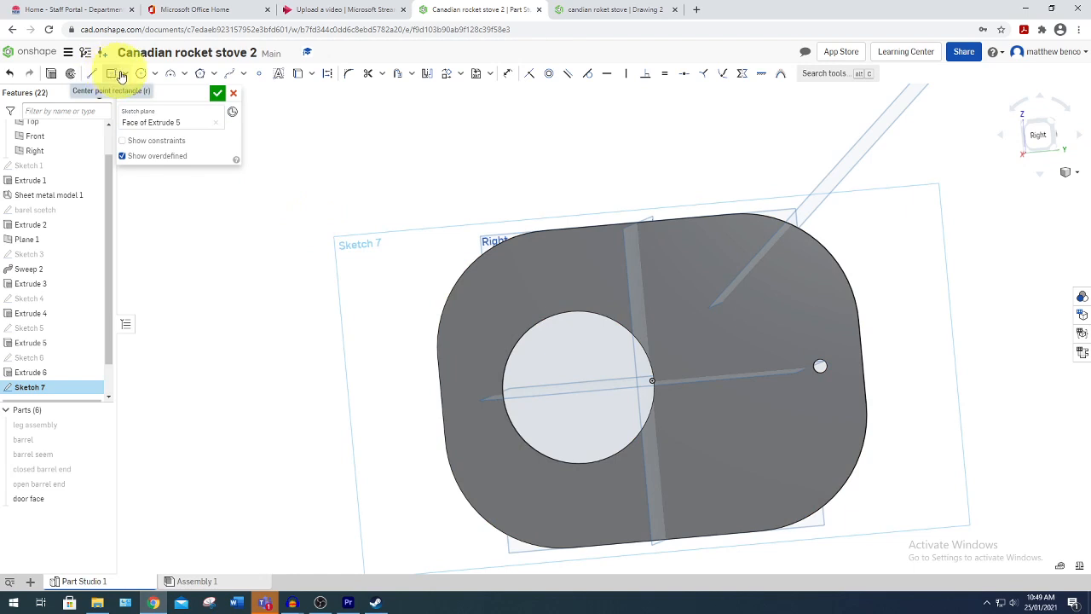
pyautogui.click(122, 75)
pyautogui.click(136, 93)
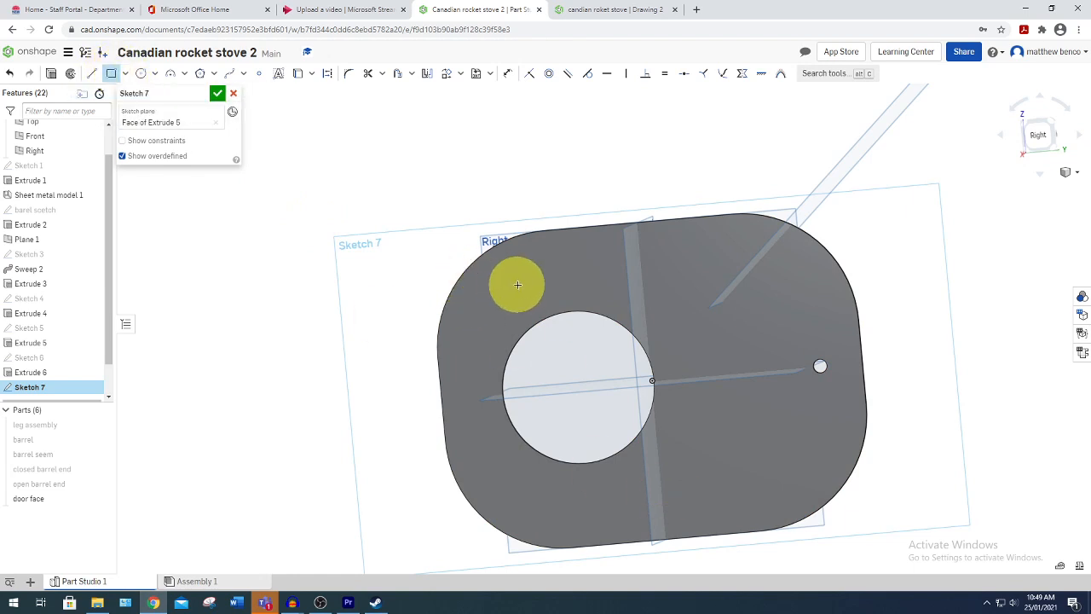
pyautogui.click(558, 304)
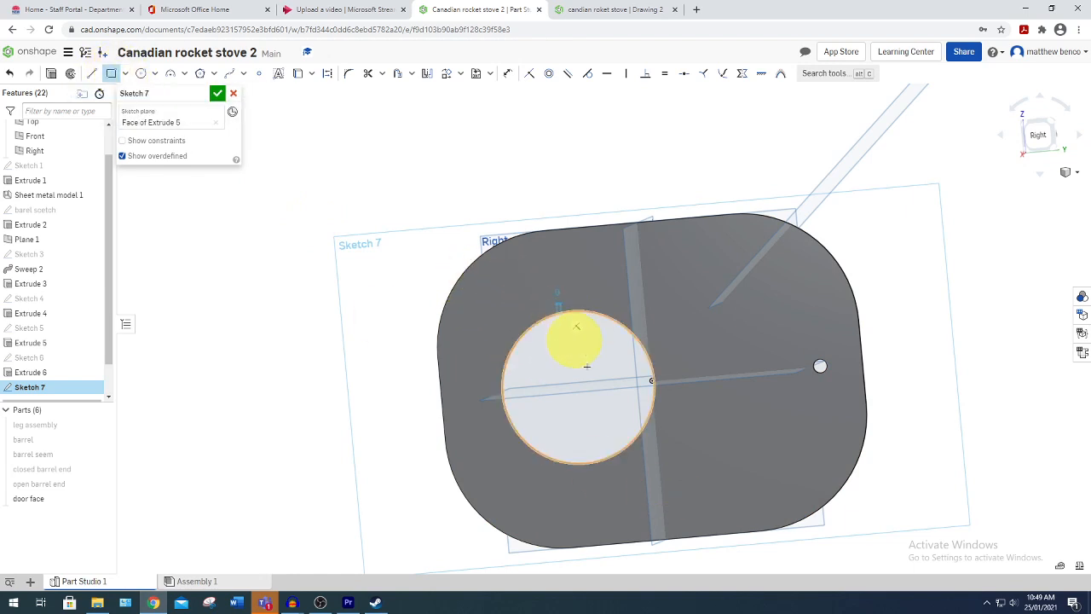
pyautogui.click(610, 489)
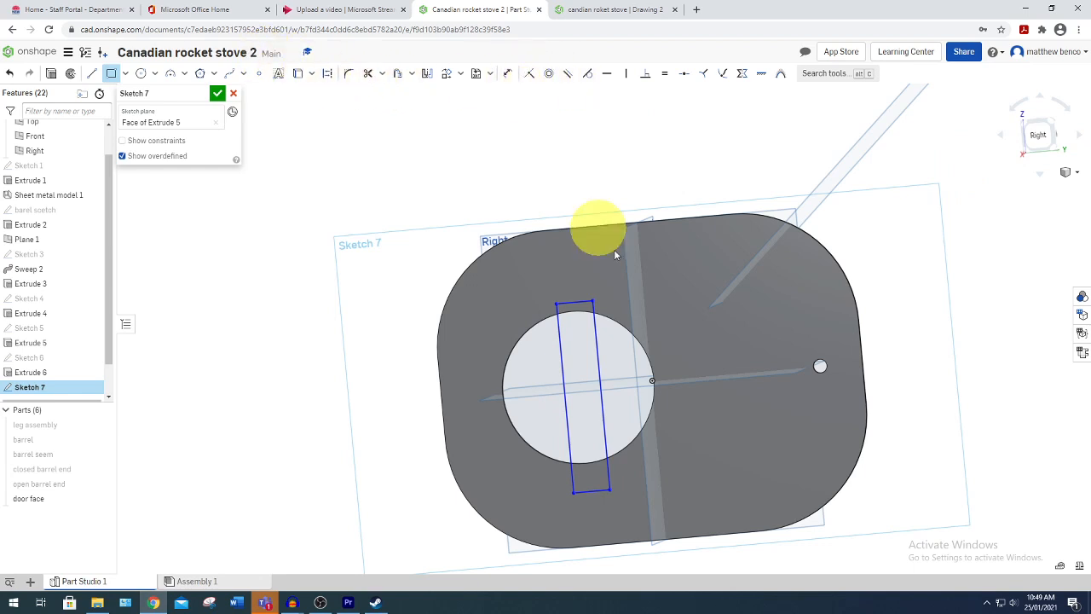
# - Dimension the rectangle to 10 mm wide and 80 mm high
pyautogui.press('d')
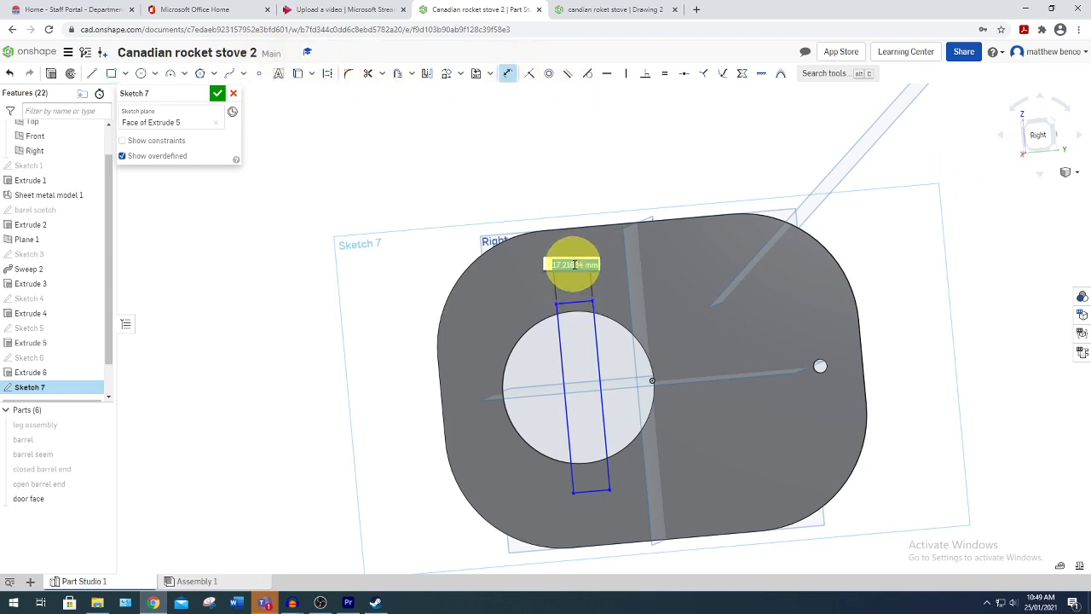
pyautogui.press('Return')
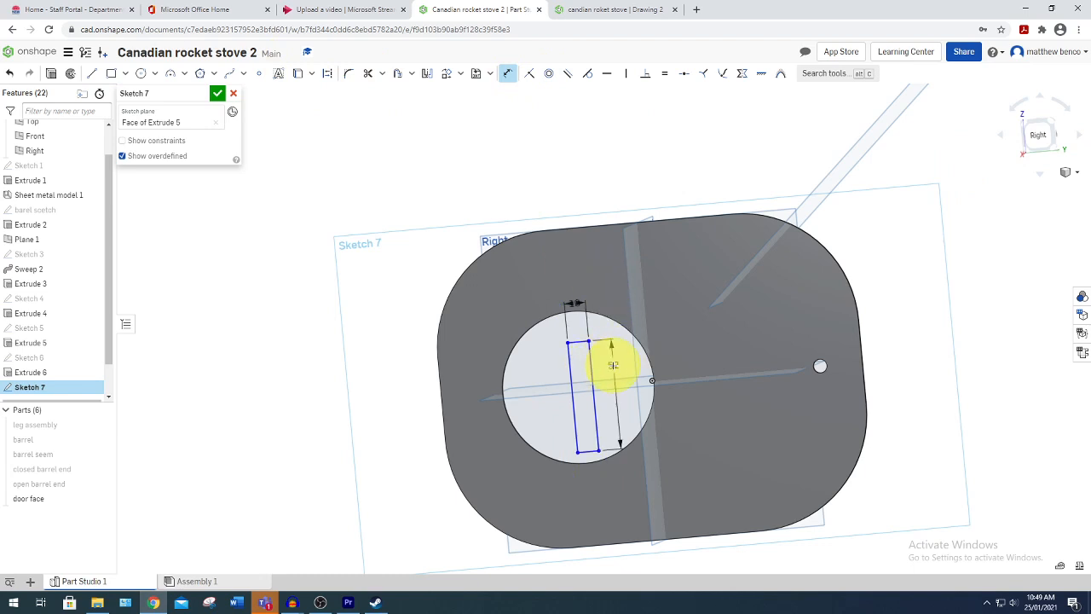
pyautogui.write('52')
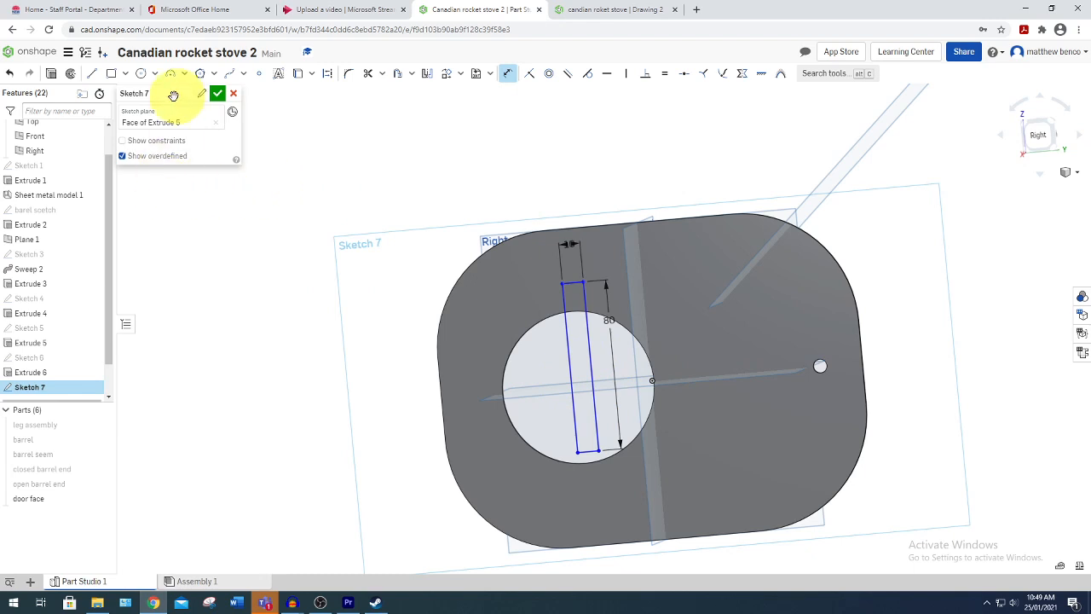
# - Extrude the narrow rectangle 3 mm as a new separate part
pyautogui.click(52, 75)
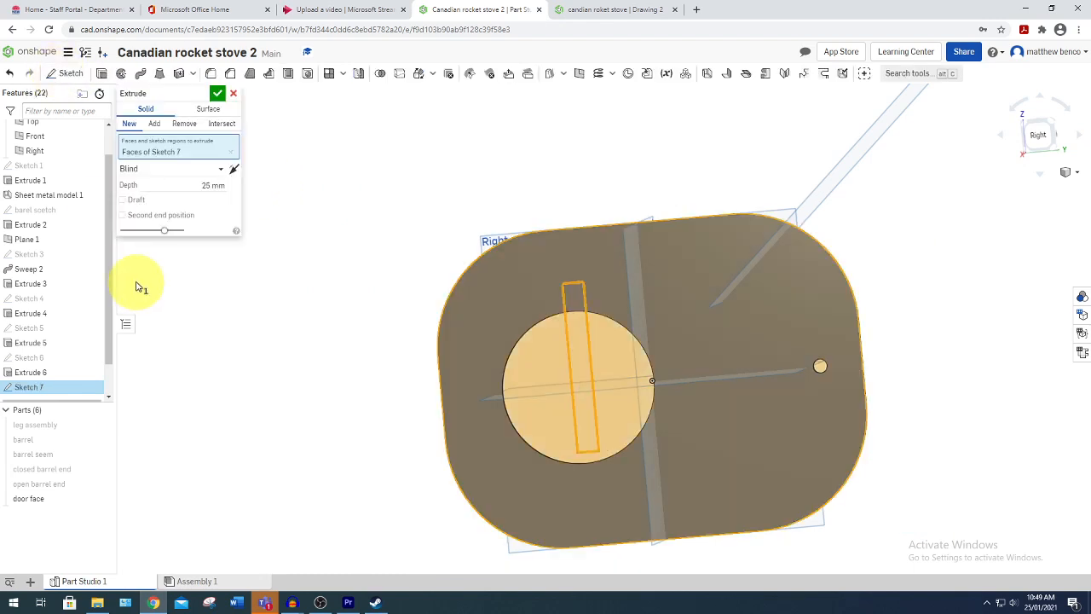
pyautogui.click(200, 185)
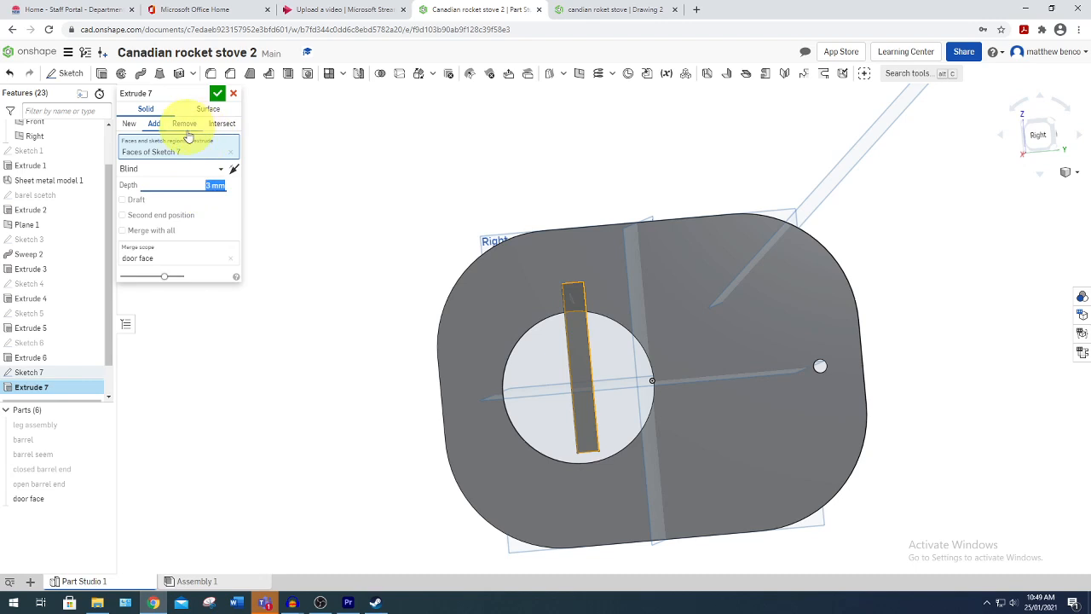
pyautogui.click(134, 124)
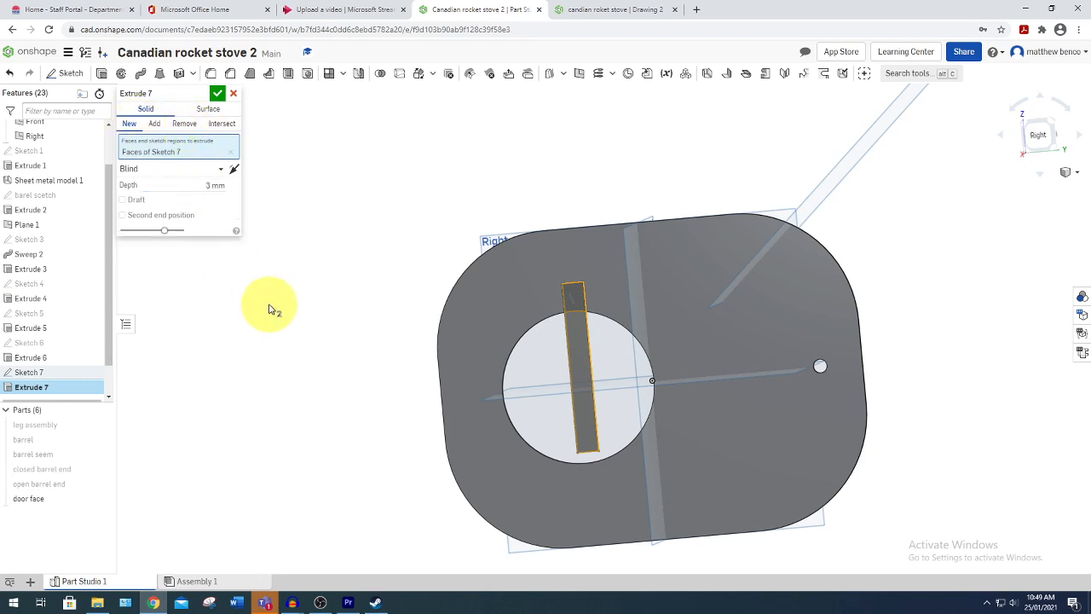
pyautogui.moveTo(266, 308); pyautogui.dragTo(329, 316, button='right')
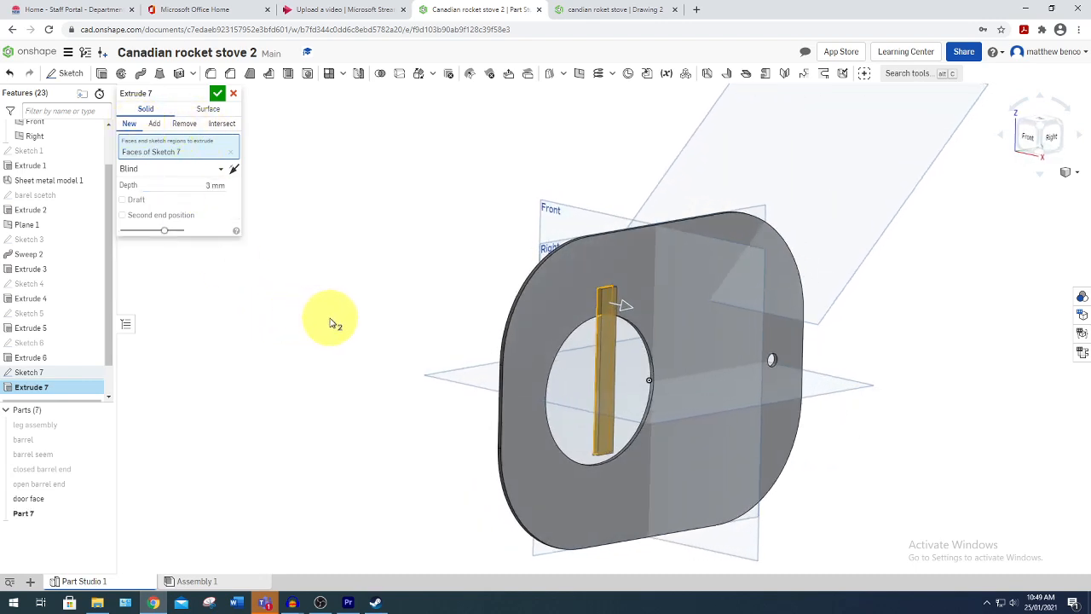
pyautogui.click(217, 93)
pyautogui.moveTo(324, 336); pyautogui.dragTo(285, 324, button='right')
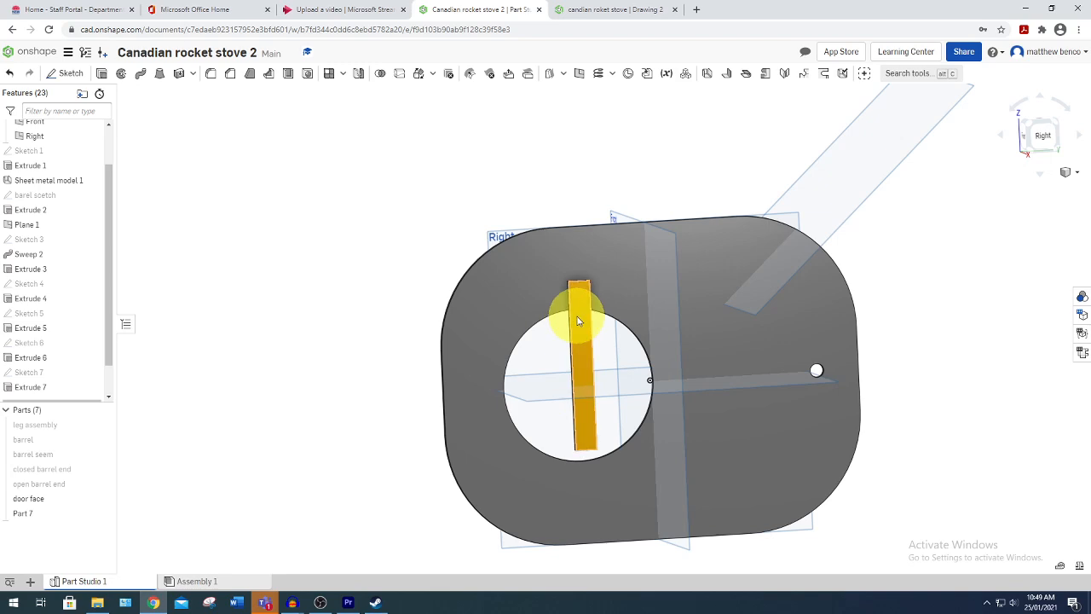
# - Name the new bar part "grill", describe it as "grill 80x10x3 flat", and save its properties
pyautogui.rightClick(22, 512)
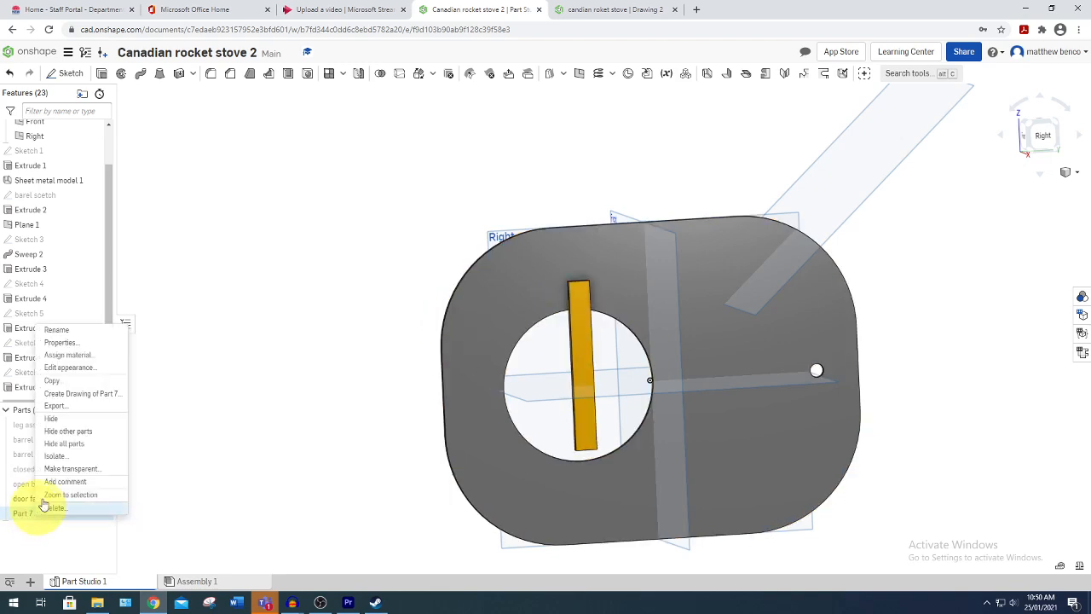
pyautogui.click(83, 344)
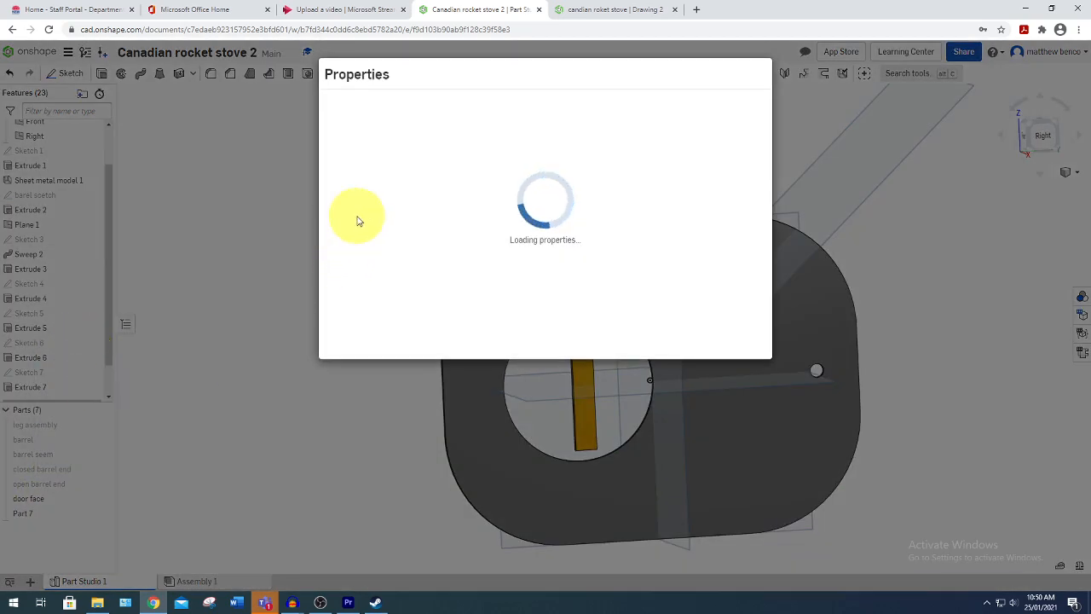
pyautogui.write('grill')
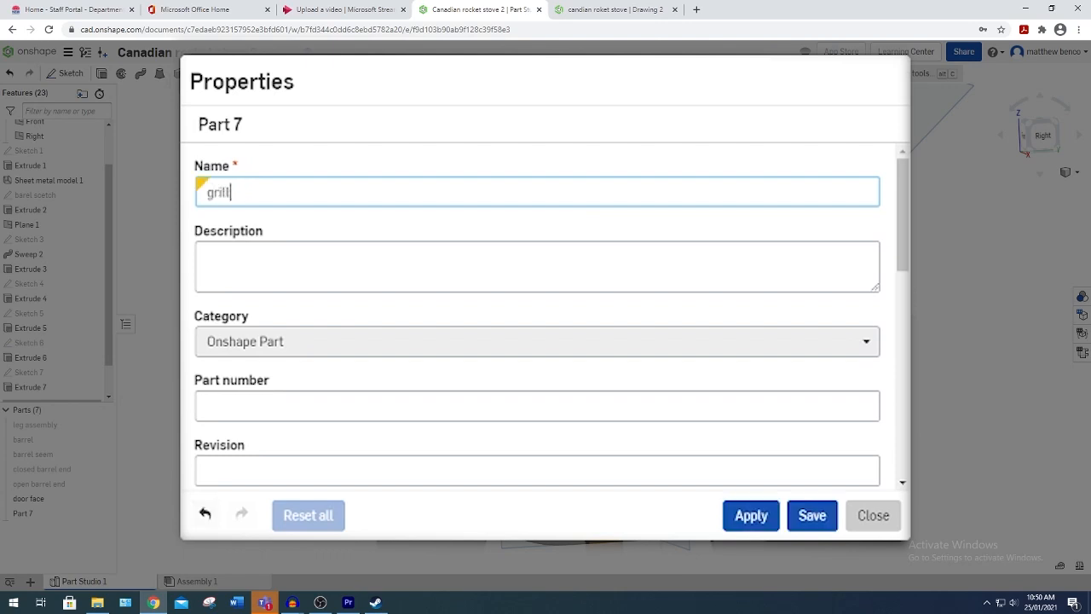
pyautogui.doubleClick(199, 191)
pyautogui.hotkey('ctrl', 'c')
pyautogui.click(251, 258)
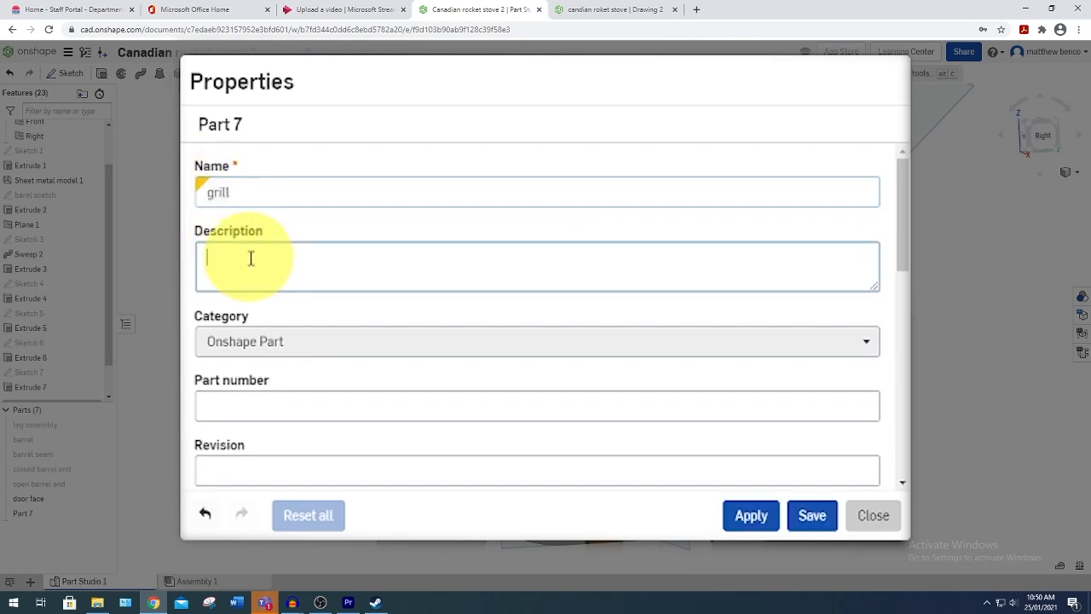
pyautogui.hotkey('ctrl', 'v')
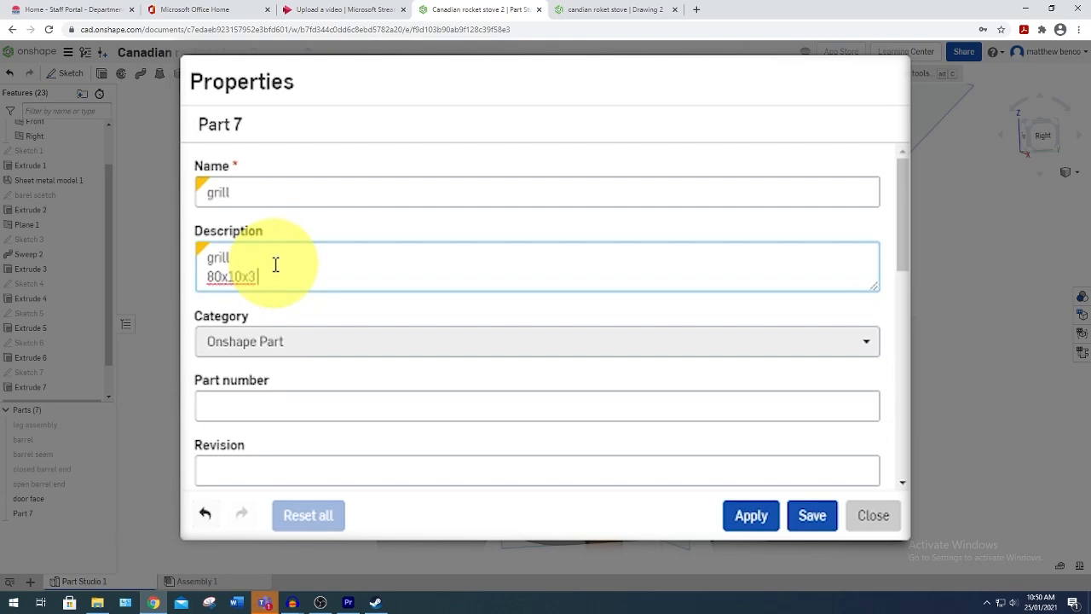
pyautogui.click(246, 413)
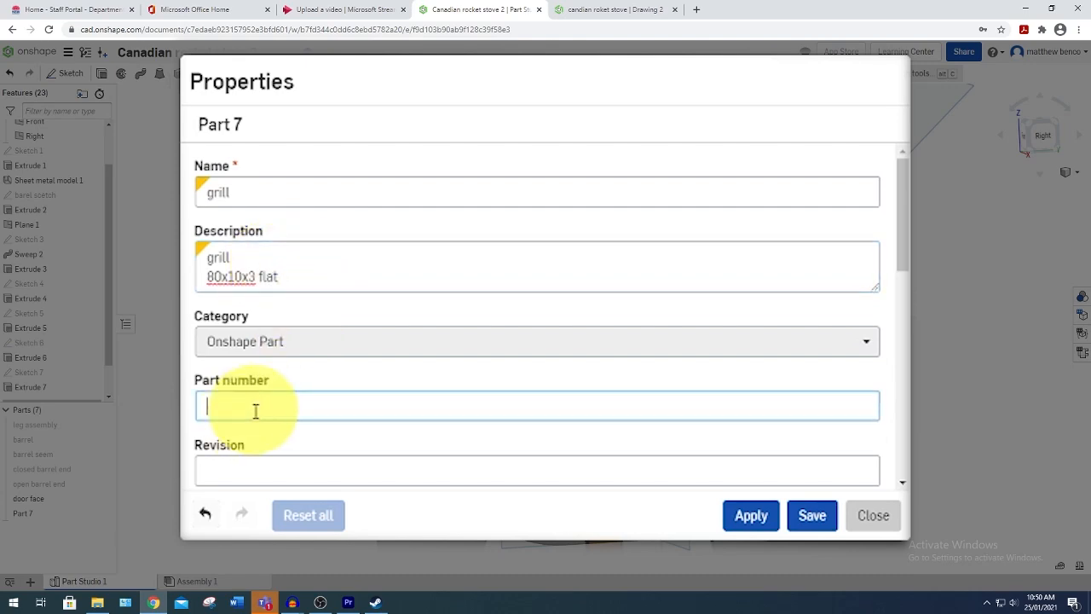
pyautogui.click(812, 515)
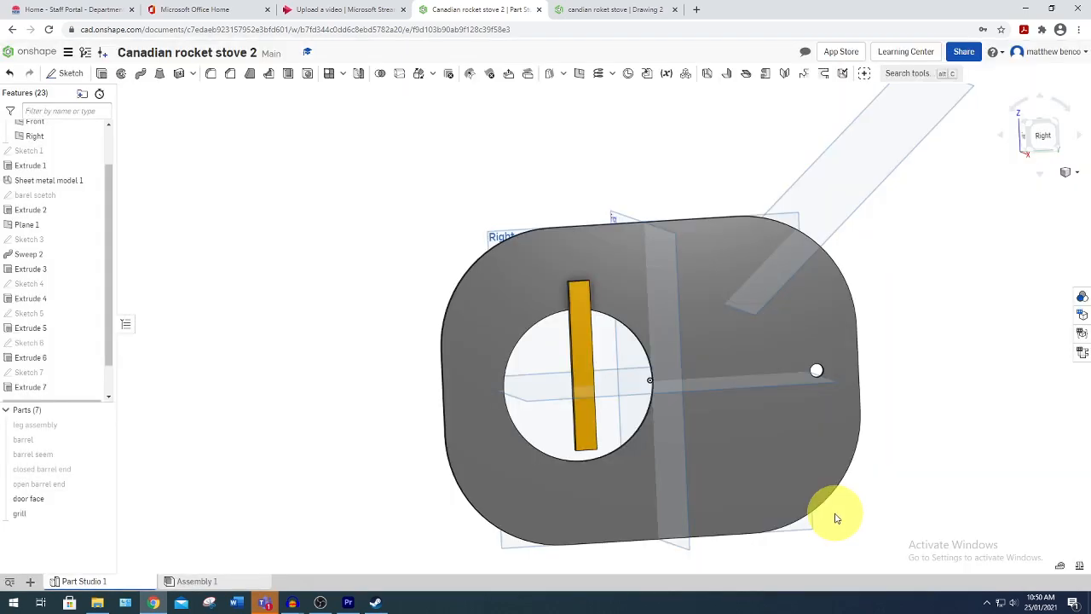
# - Hide the grill bar and display Sketch 6 together with the door face
pyautogui.click(102, 499)
pyautogui.click(102, 516)
pyautogui.click(101, 500)
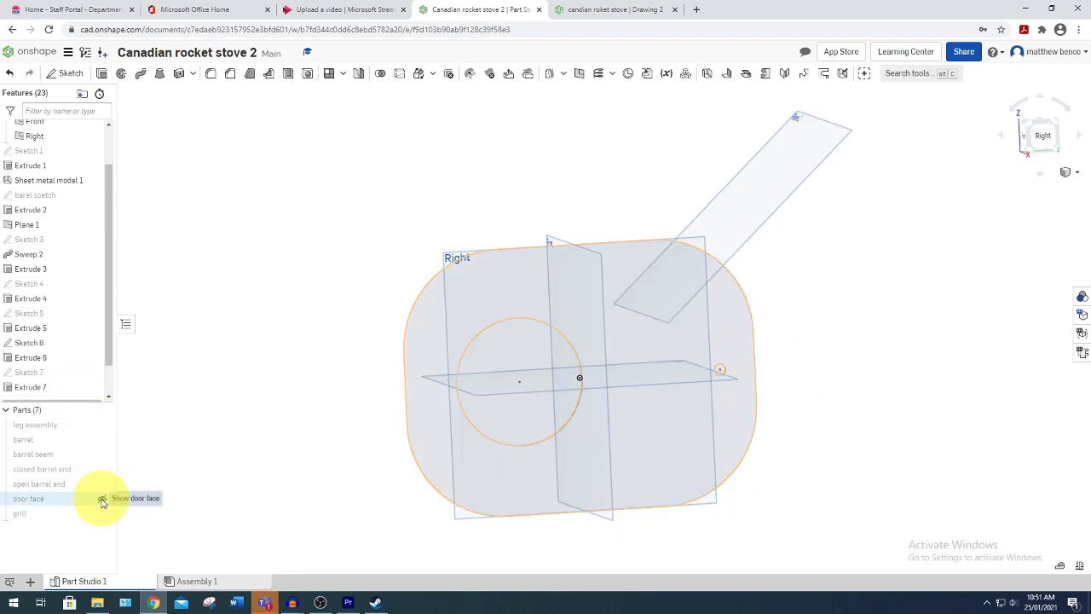
pyautogui.click(101, 500)
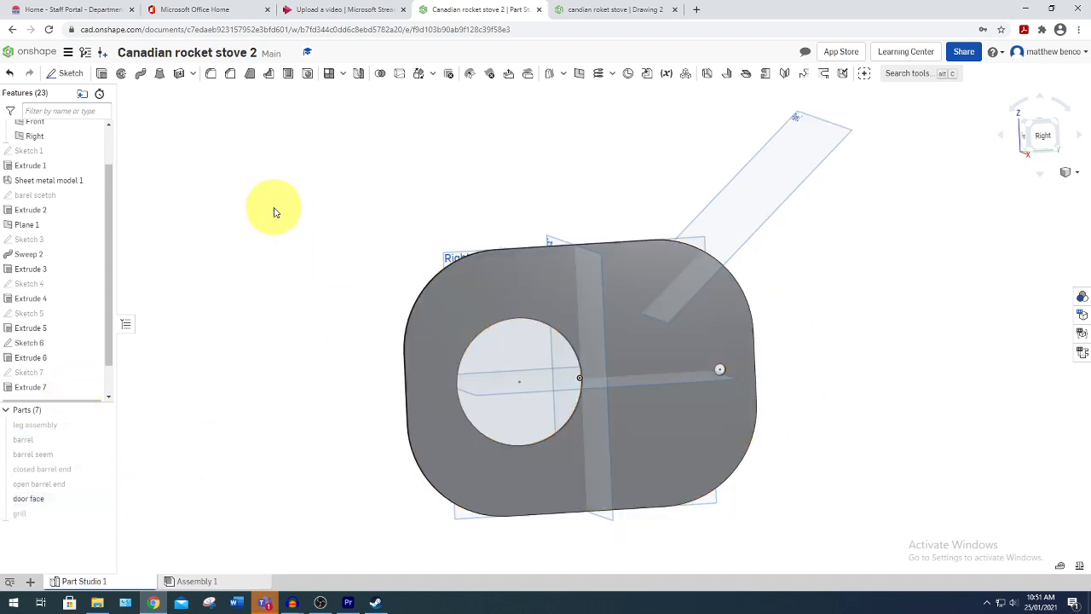
# - Start a sketch on the face of Sketch 6 and offset the door face's entire outer outline outward
pyautogui.click(65, 72)
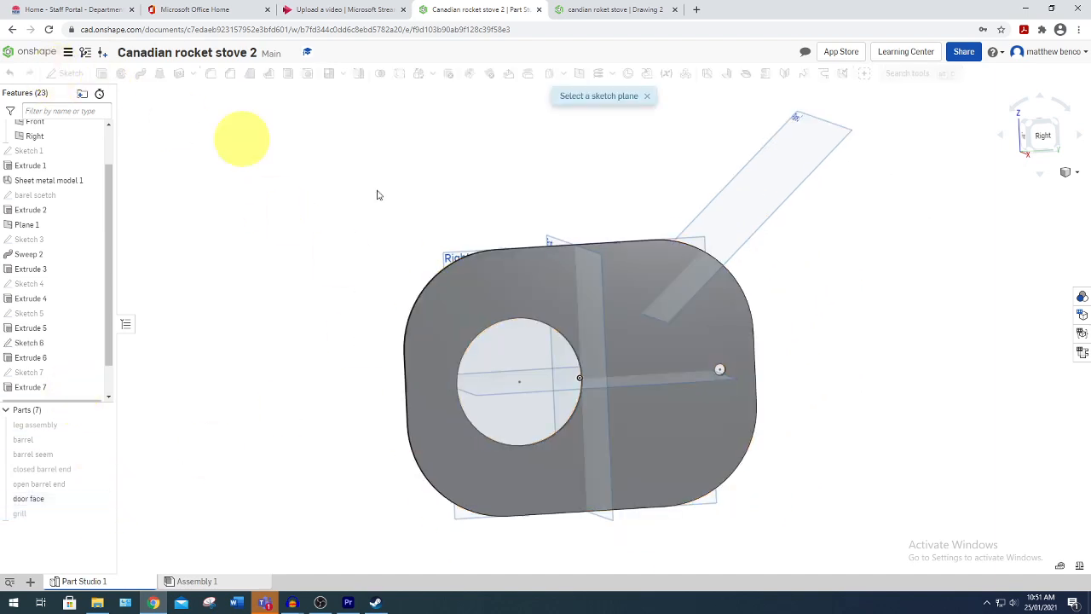
pyautogui.click(561, 286)
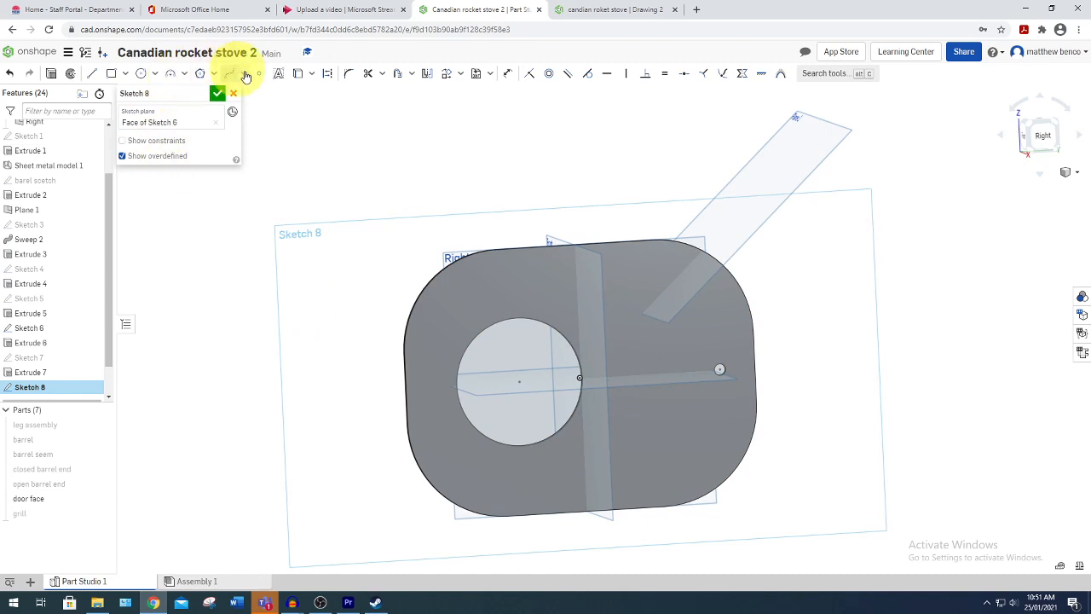
pyautogui.click(397, 74)
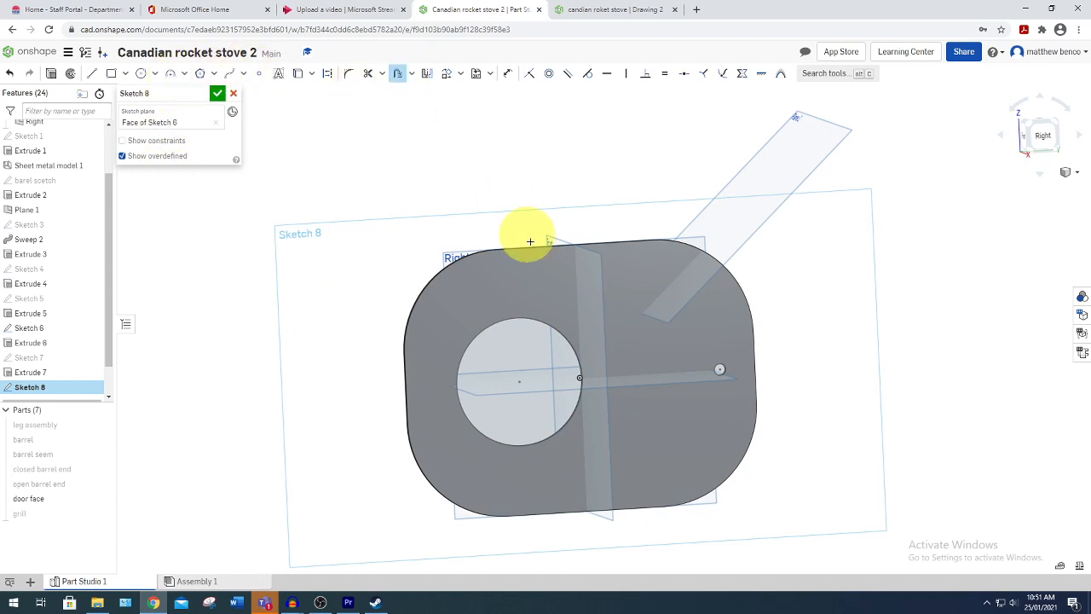
pyautogui.scroll(3, 518, 248)
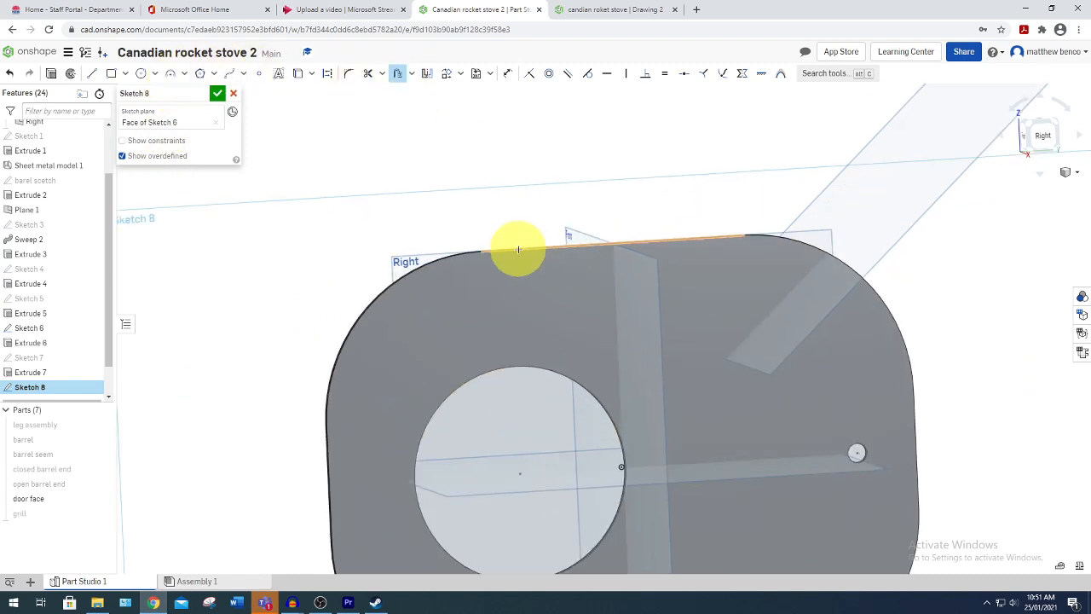
pyautogui.click(517, 249)
pyautogui.click(473, 252)
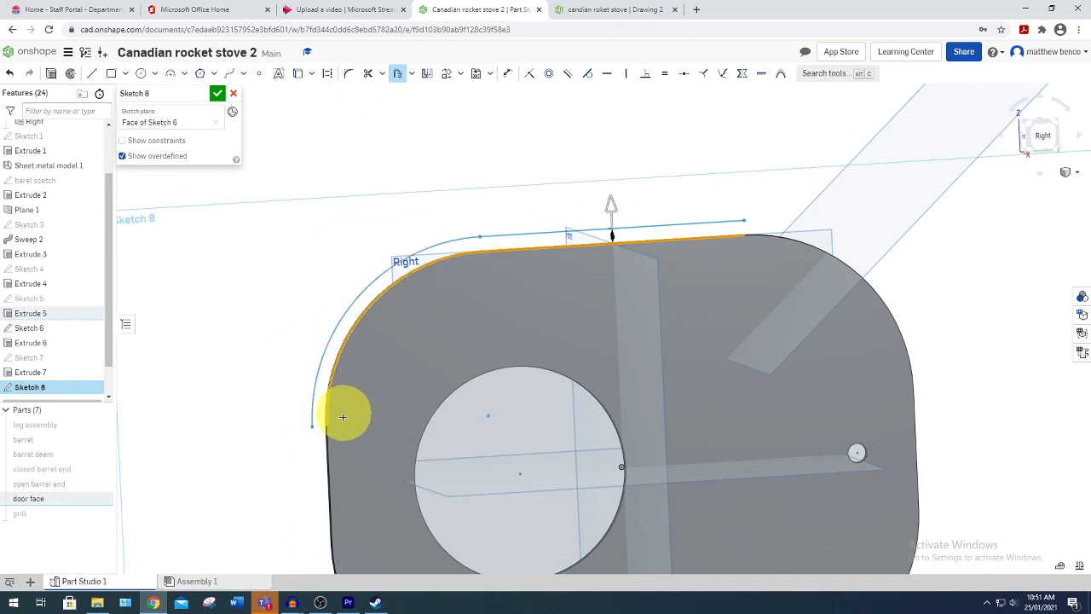
pyautogui.click(325, 455)
pyautogui.scroll(-5, 378, 475)
pyautogui.scroll(5, 367, 537)
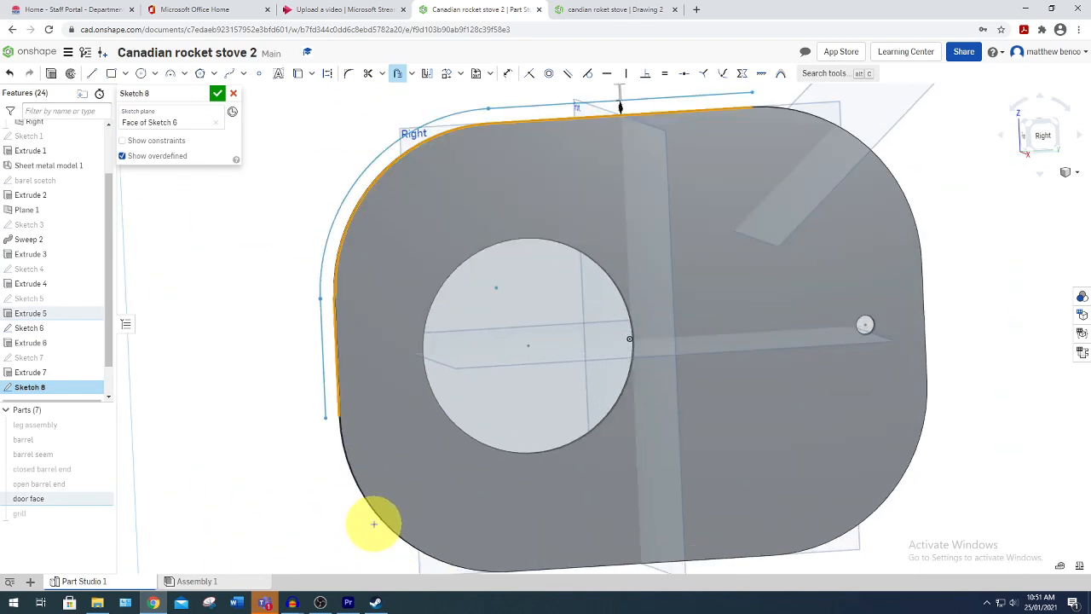
pyautogui.click(609, 566)
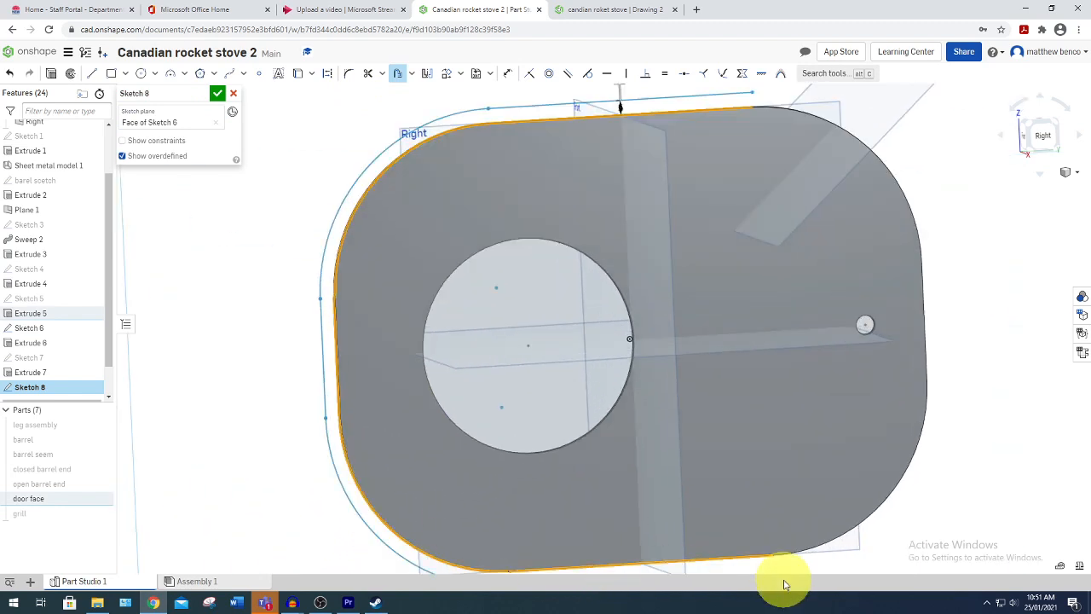
pyautogui.click(902, 475)
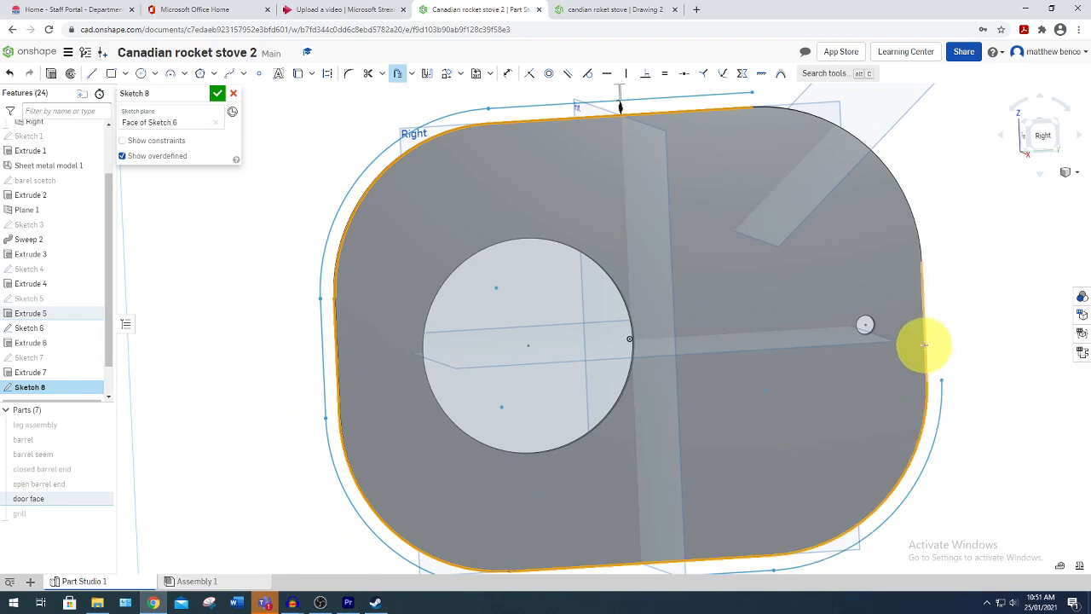
pyautogui.click(929, 329)
pyautogui.click(910, 202)
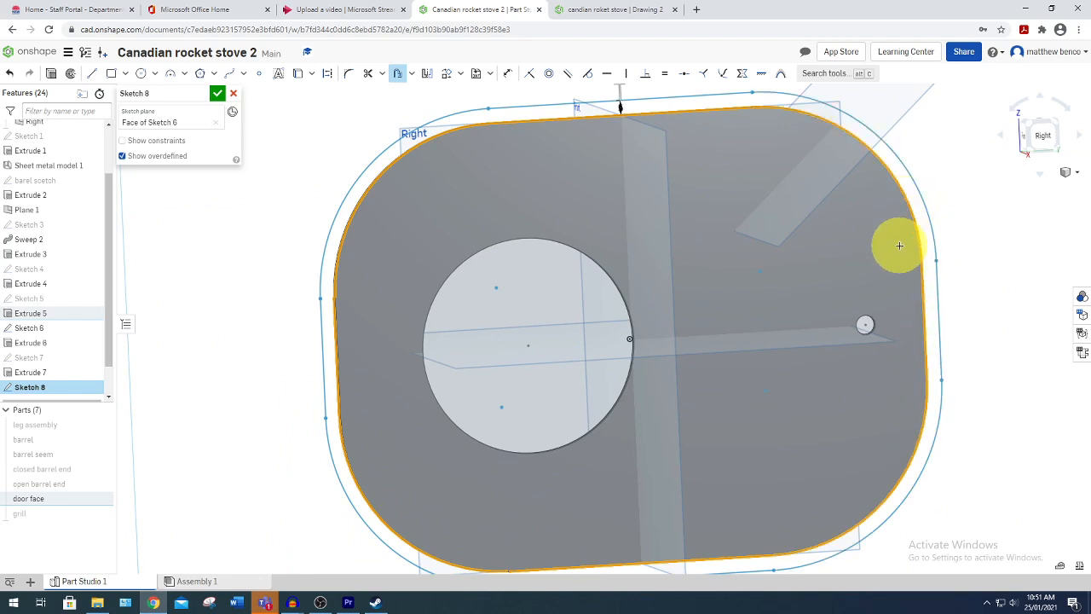
# - Reduce the outline's offset distance and finish the sketch
pyautogui.click(246, 165)
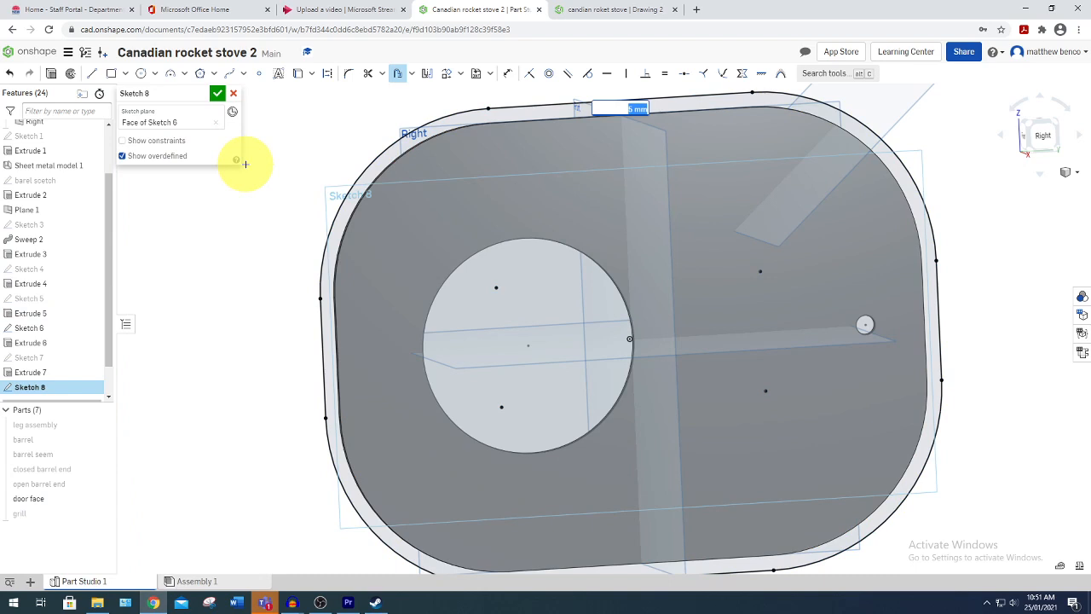
pyautogui.press('Return')
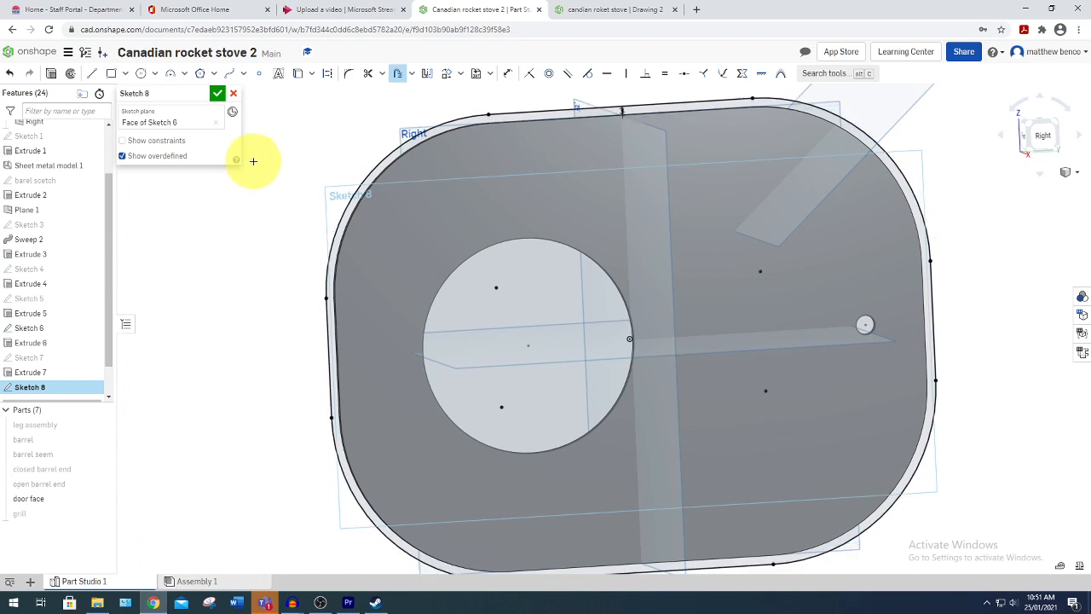
pyautogui.click(217, 94)
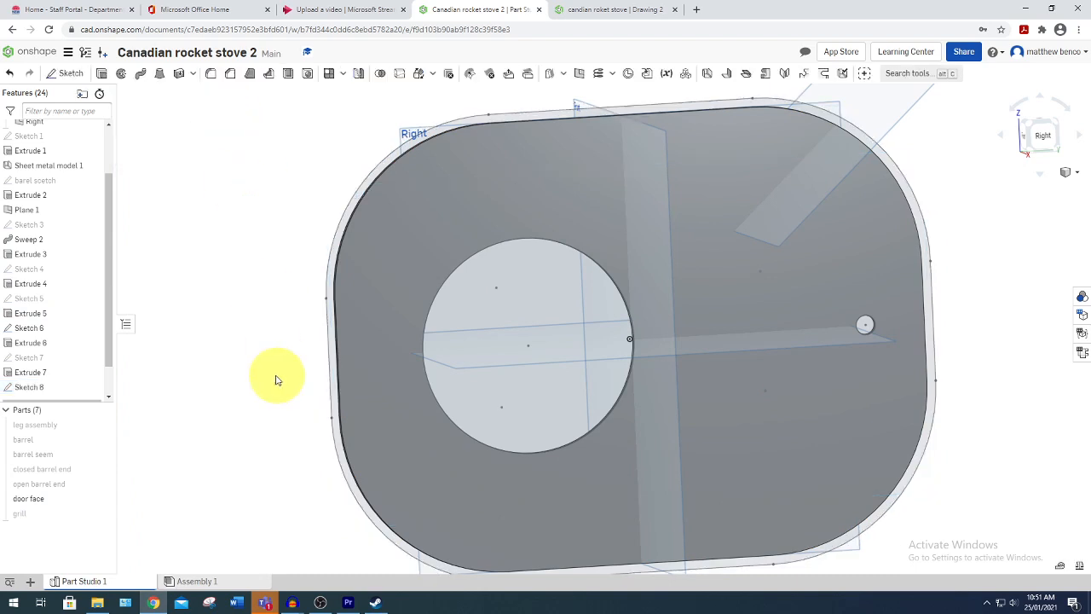
# - Extrude the thin ring around the door face 12 mm as a new separate part
pyautogui.click(103, 76)
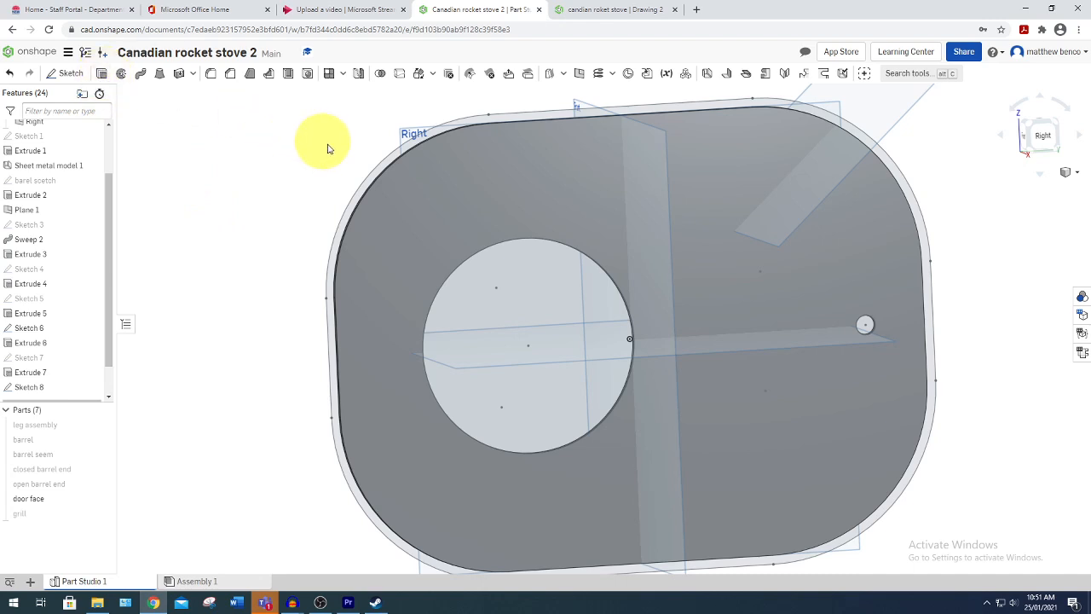
pyautogui.click(394, 161)
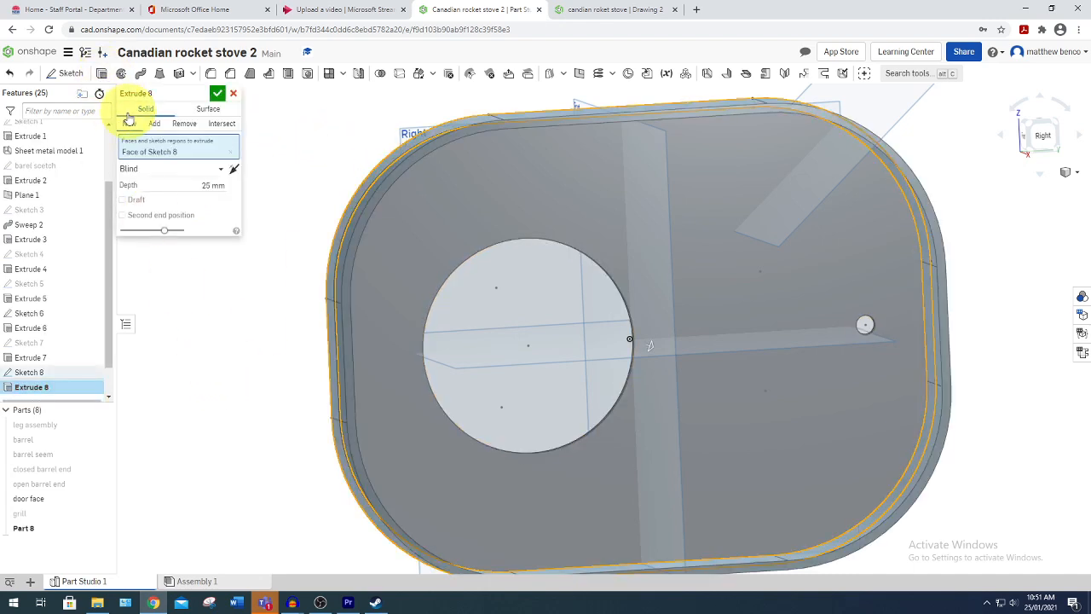
pyautogui.click(207, 186)
pyautogui.write('10')
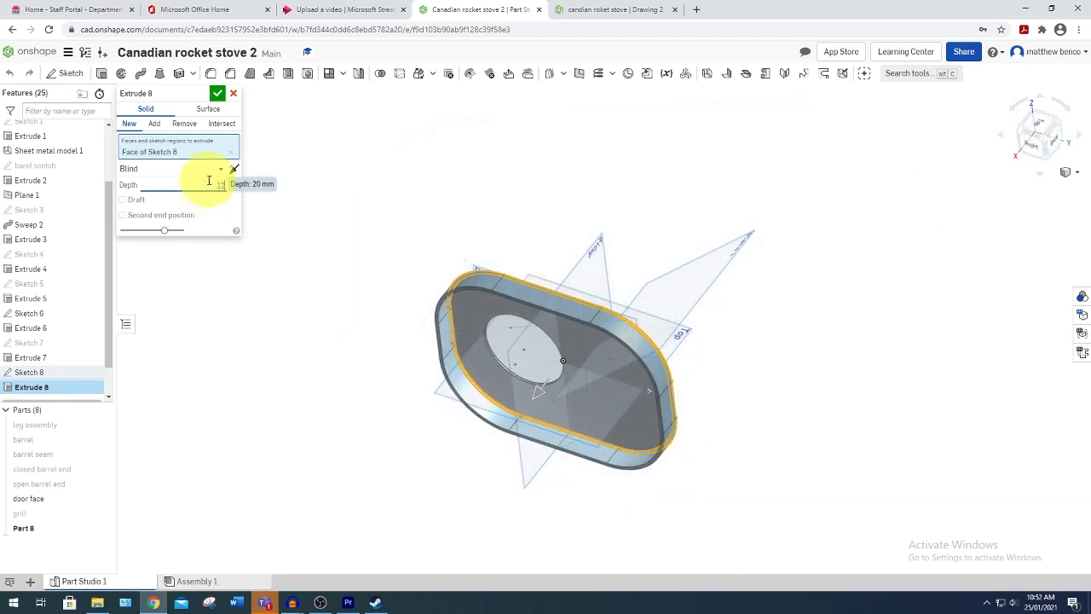
pyautogui.press('Return')
pyautogui.click(217, 93)
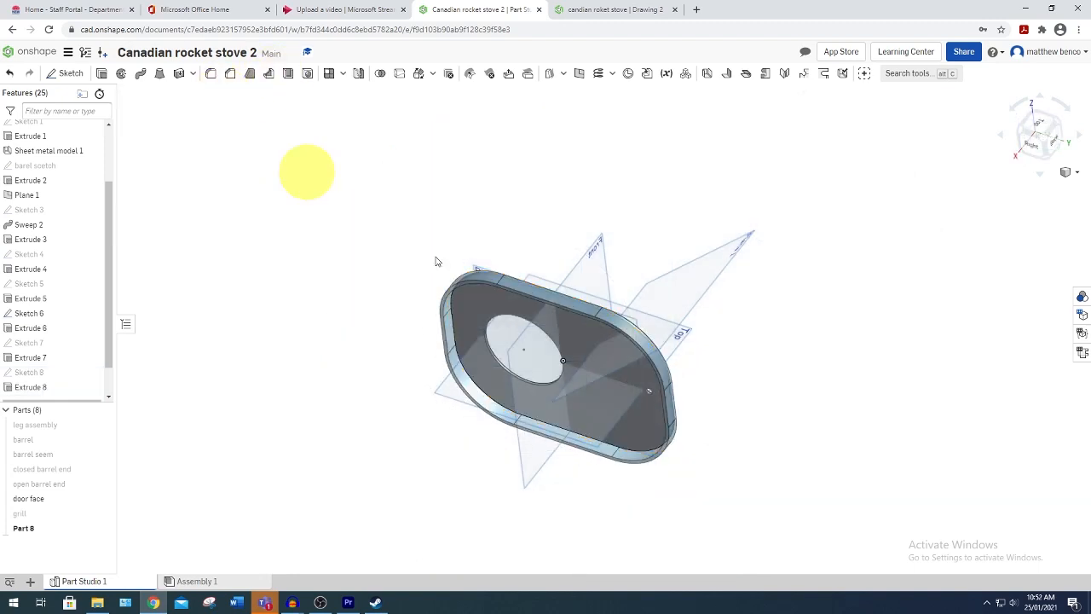
pyautogui.moveTo(704, 356); pyautogui.dragTo(761, 341, button='right')
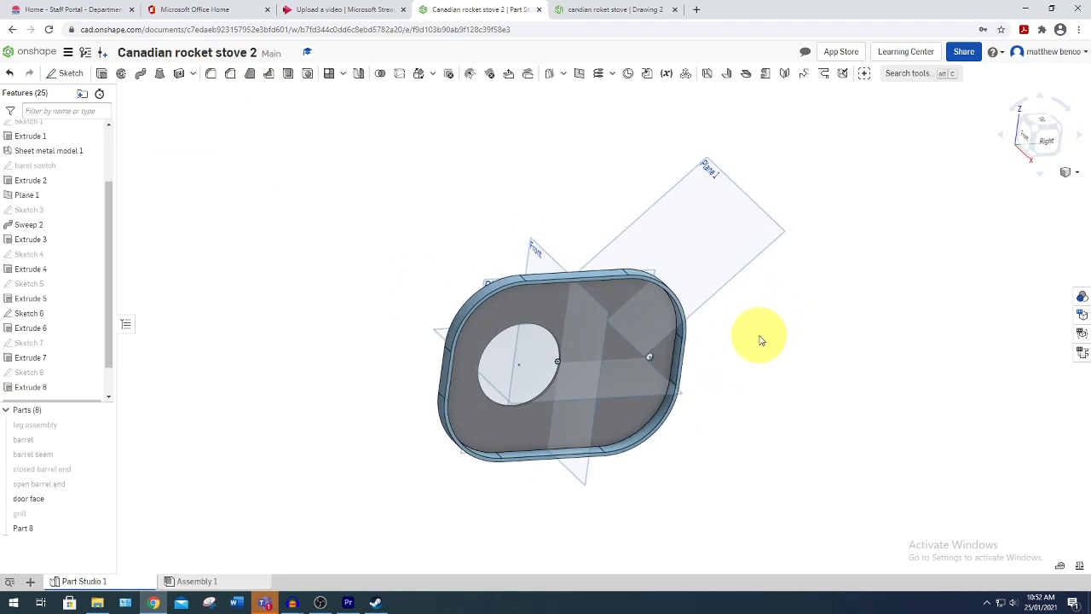
# - Name the new ring part "door edge", describe it as "door edge 620x12x3 flat", give it part number 8, and save its properties
pyautogui.rightClick(38, 528)
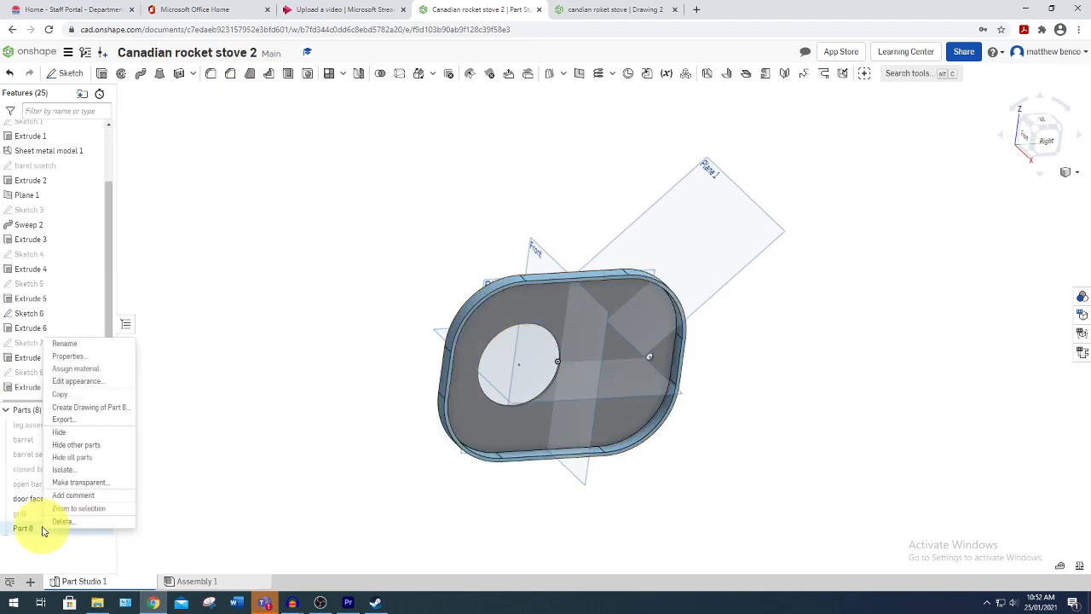
pyautogui.click(96, 358)
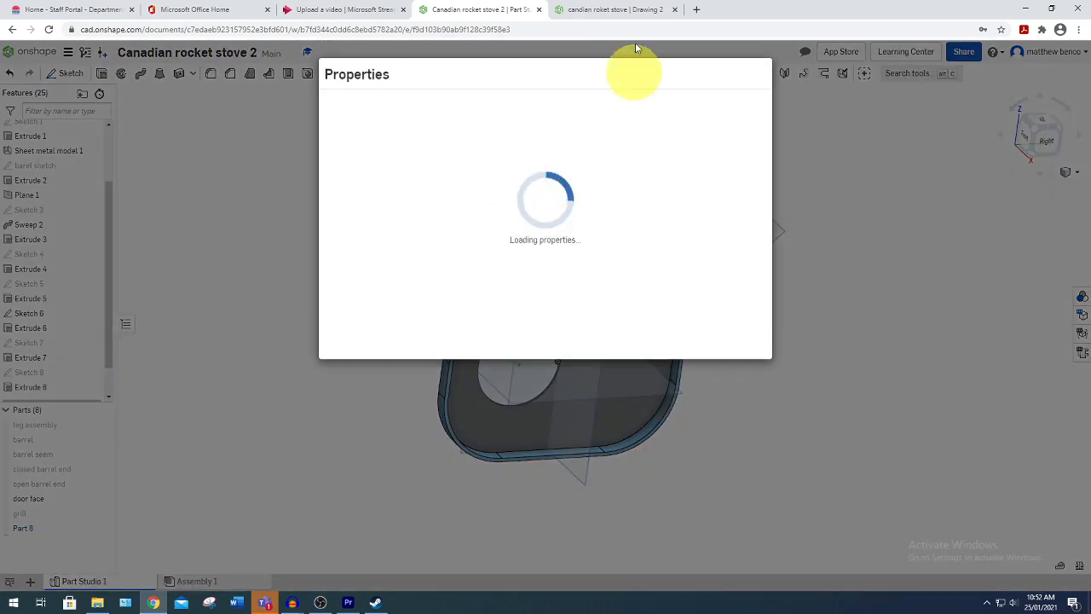
pyautogui.write('door edge')
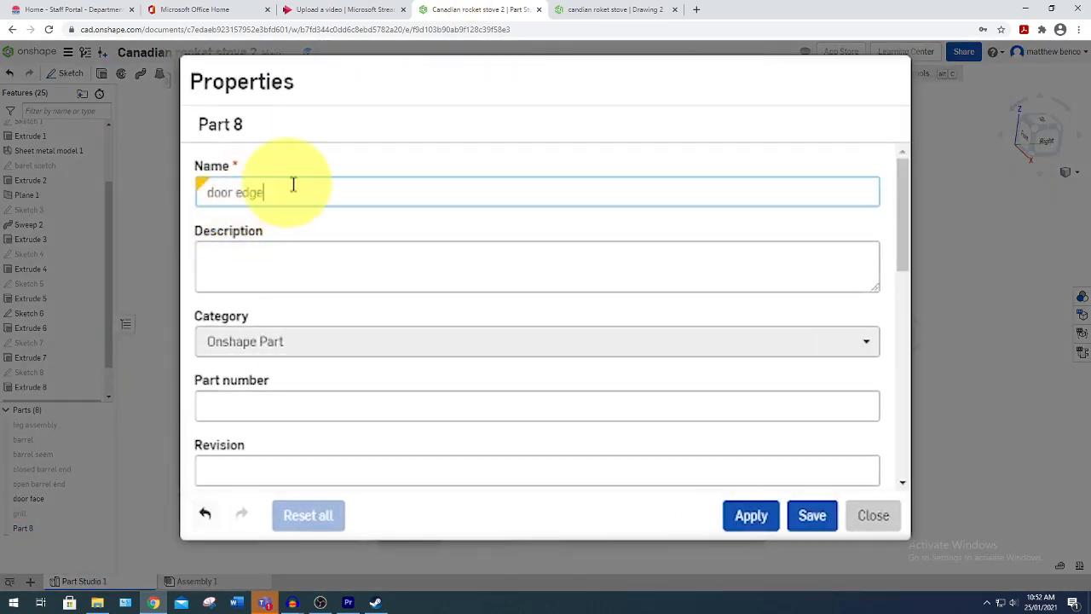
pyautogui.moveTo(293, 184); pyautogui.dragTo(175, 188)
pyautogui.hotkey('ctrl', 'c')
pyautogui.click(219, 251)
pyautogui.hotkey('ctrl', 'v')
pyautogui.press('Return')
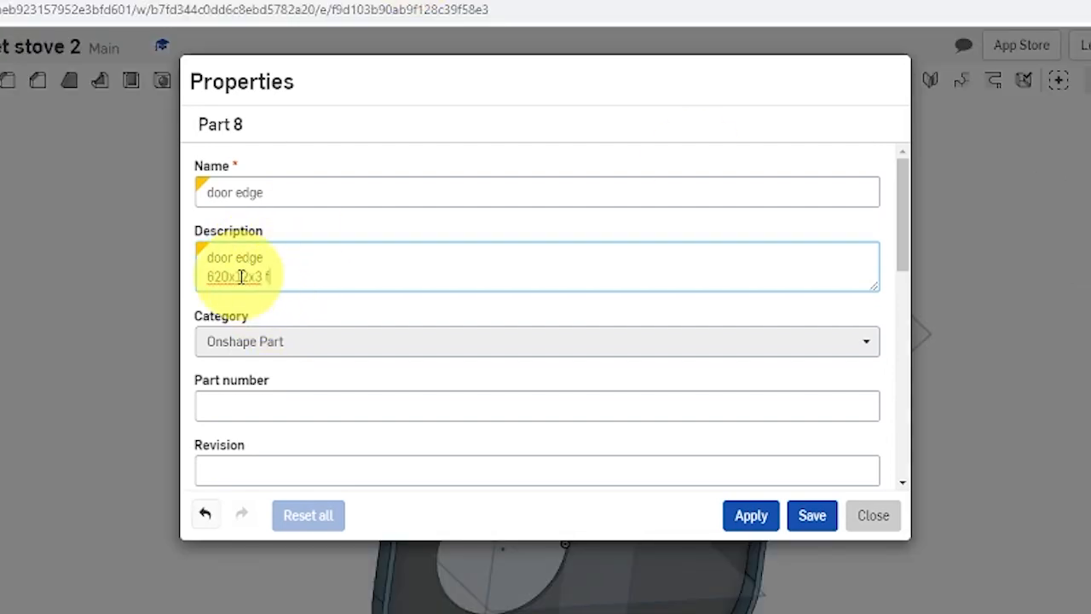
pyautogui.click(312, 407)
pyautogui.write('8')
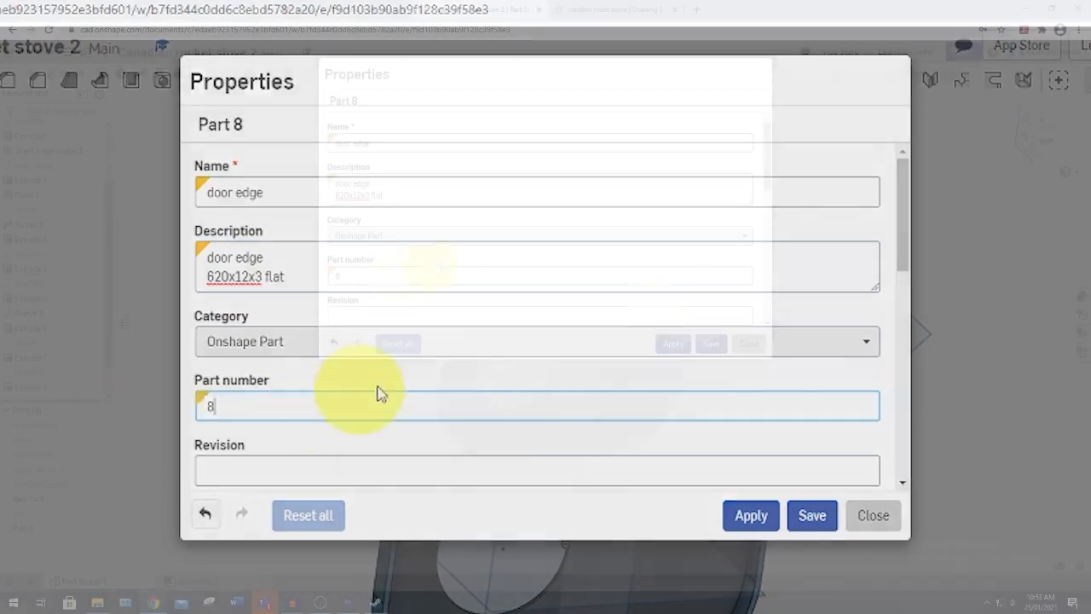
pyautogui.click(710, 345)
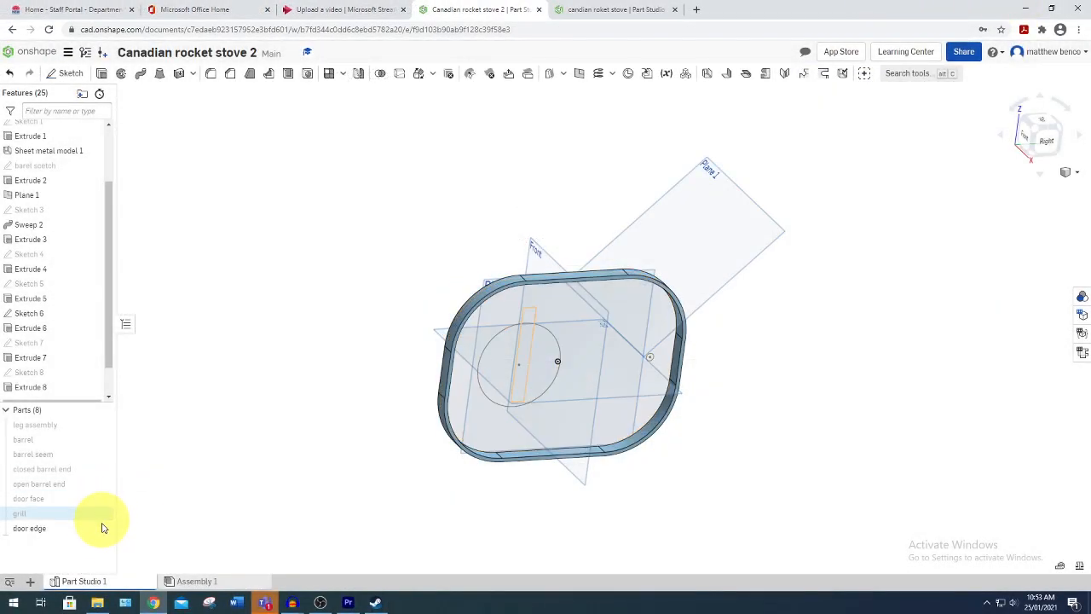
# - Hide the door edge part, Sketch 6 and Plane 1
pyautogui.click(101, 530)
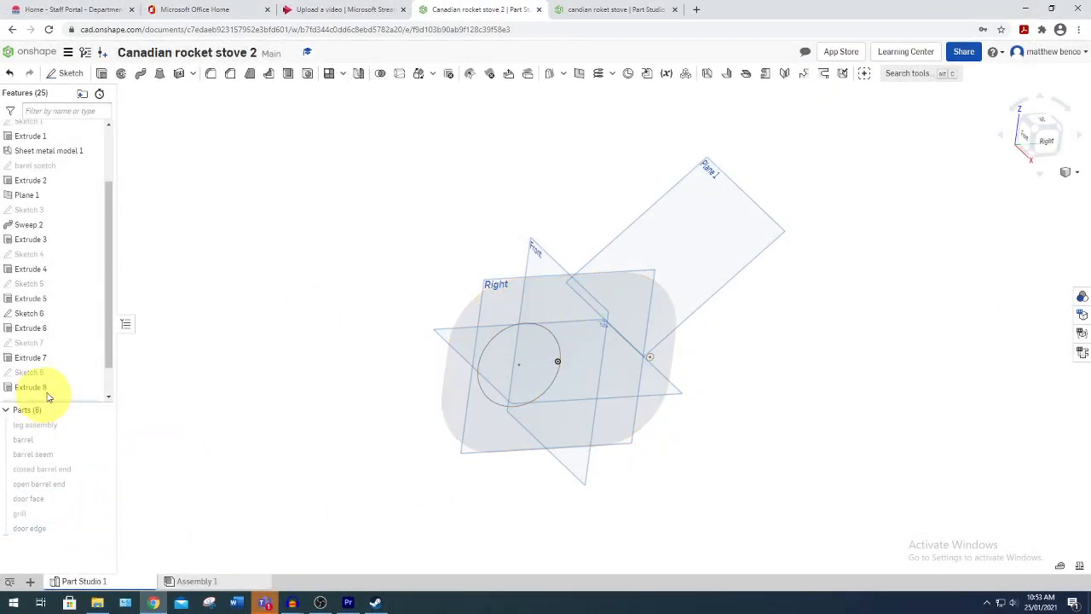
pyautogui.click(78, 313)
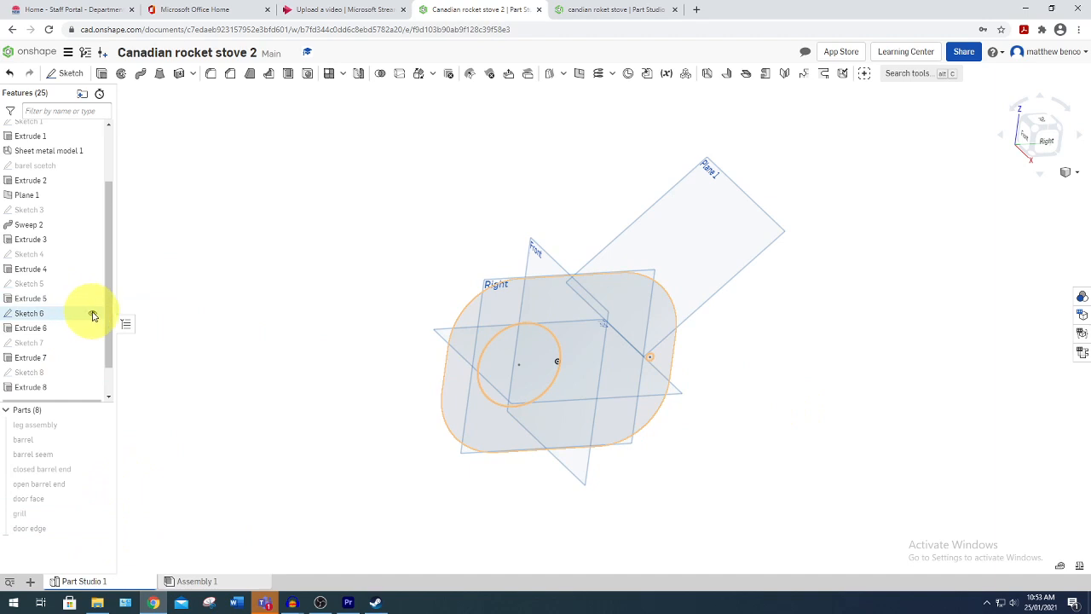
pyautogui.click(93, 315)
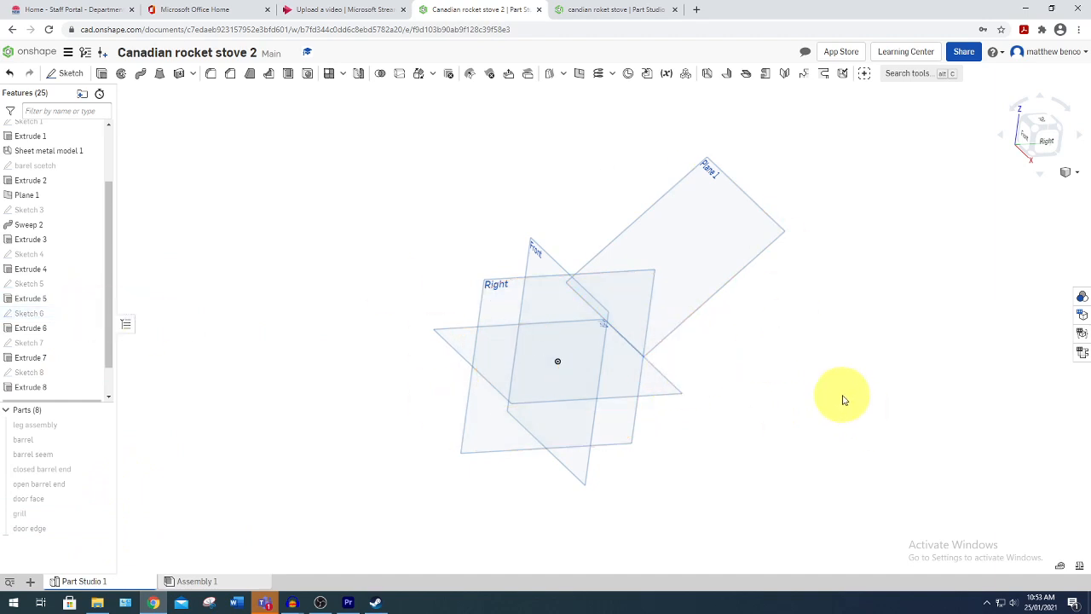
pyautogui.click(91, 197)
# - Start a sketch on the Front plane and draw a hexagon around a construction circle centred on the origin
pyautogui.hotkey('shift', '4')
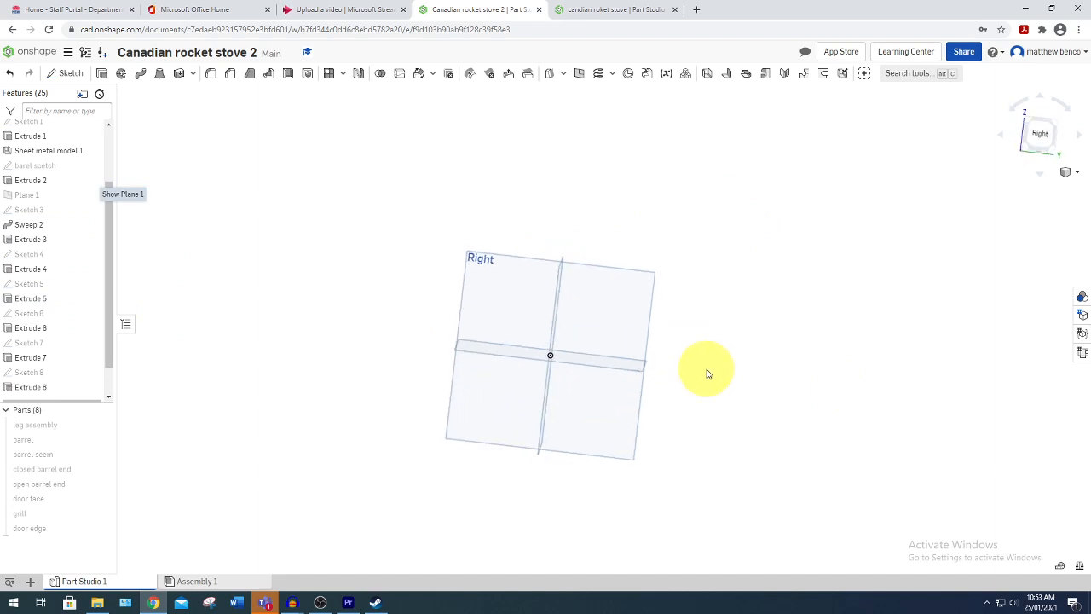
pyautogui.moveTo(707, 372); pyautogui.dragTo(771, 402, button='right')
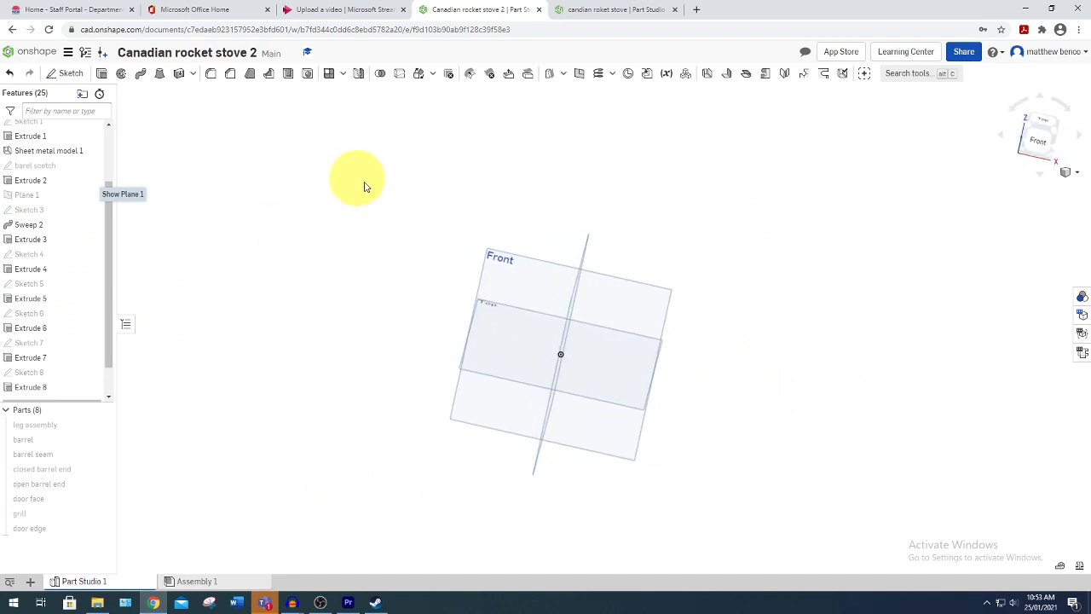
pyautogui.click(1037, 145)
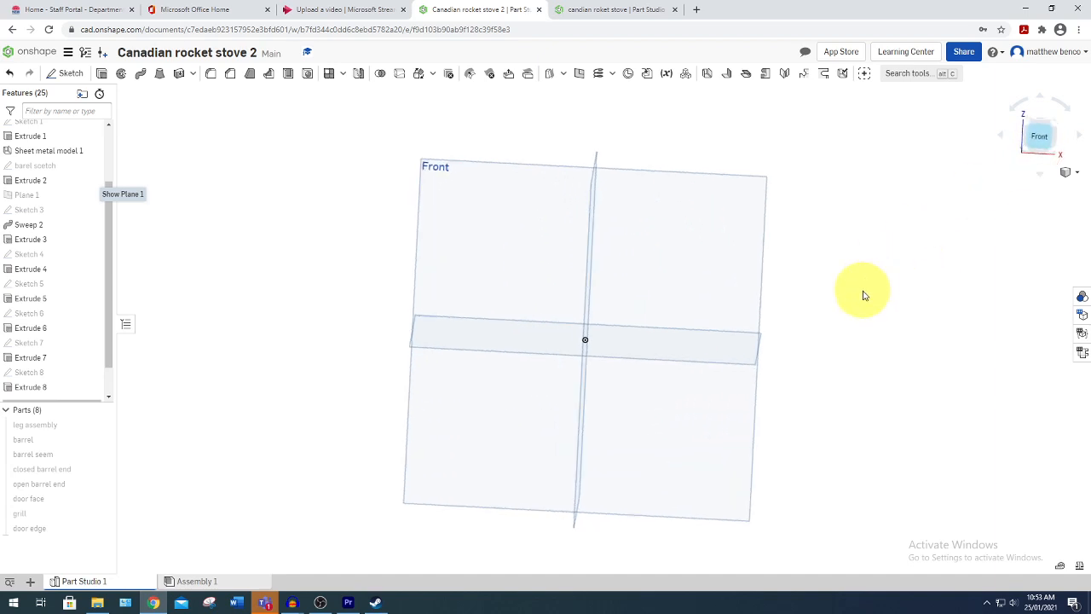
pyautogui.click(79, 76)
pyautogui.click(463, 139)
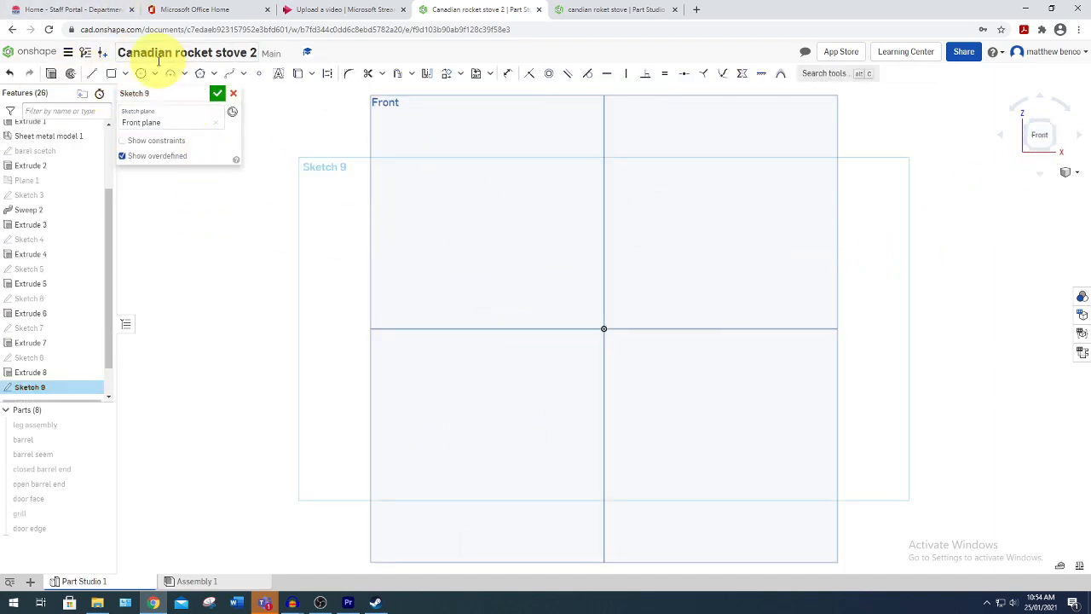
pyautogui.click(155, 75)
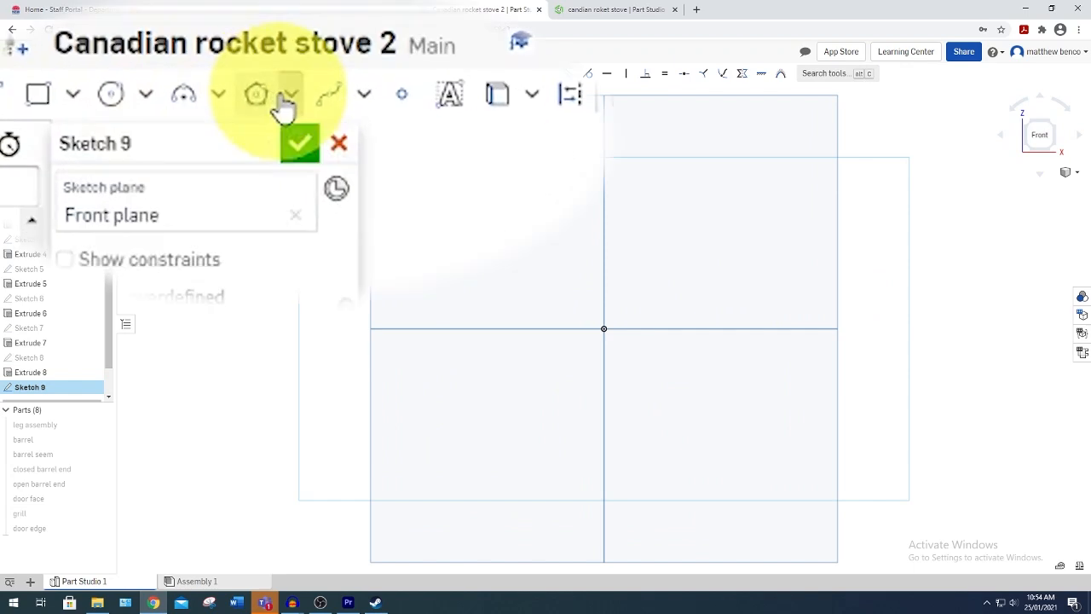
pyautogui.click(212, 75)
pyautogui.click(341, 149)
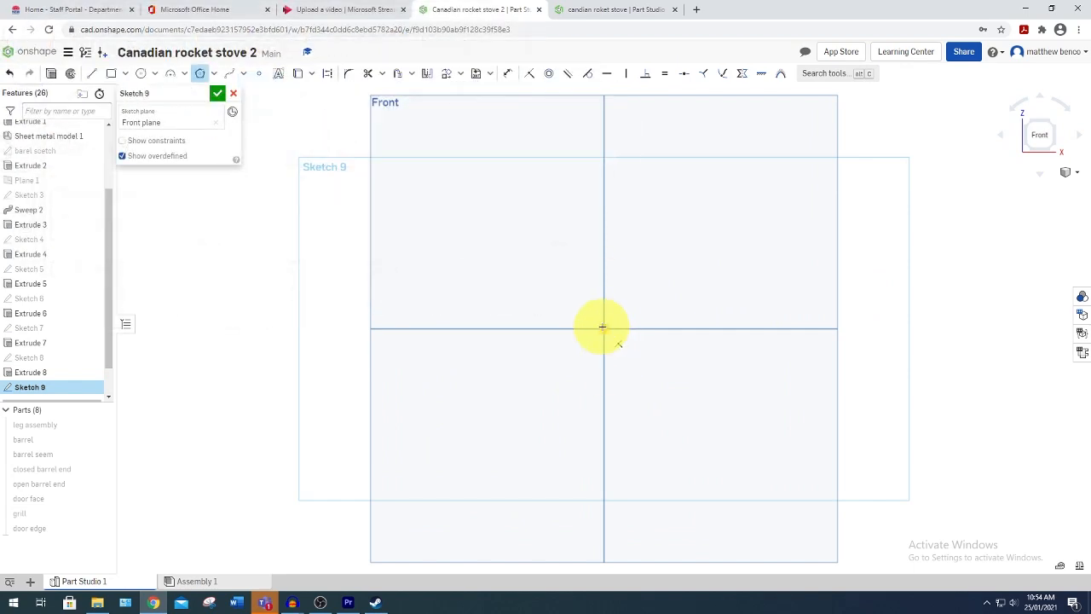
pyautogui.click(603, 327)
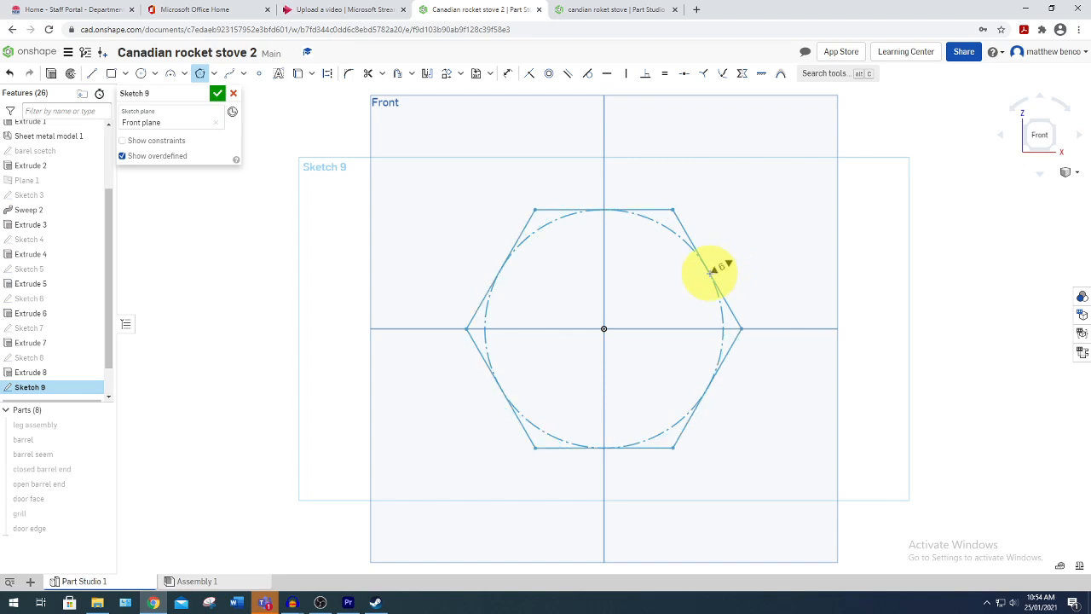
pyautogui.click(712, 270)
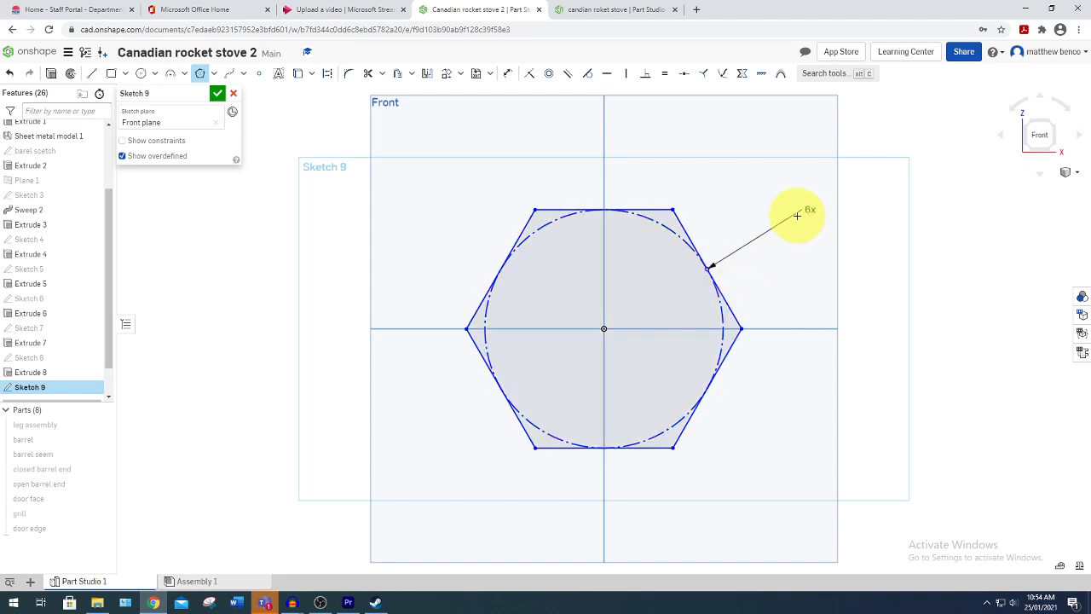
# - Dimension the distance from the hexagon's centre to its outer corner and set it to 8 mm
pyautogui.click(508, 74)
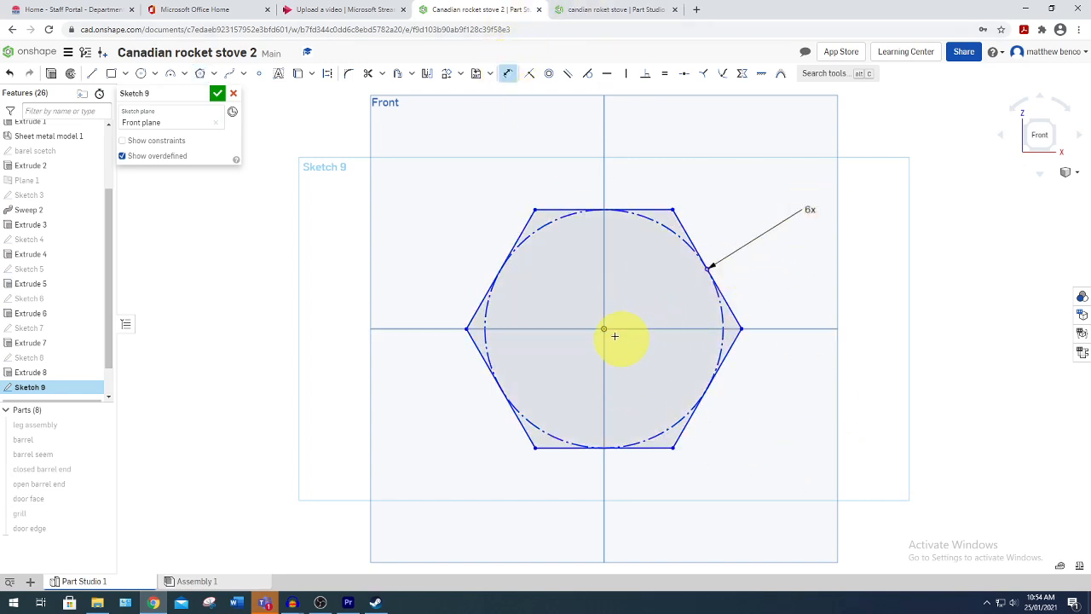
pyautogui.click(740, 327)
pyautogui.click(679, 510)
pyautogui.write('8')
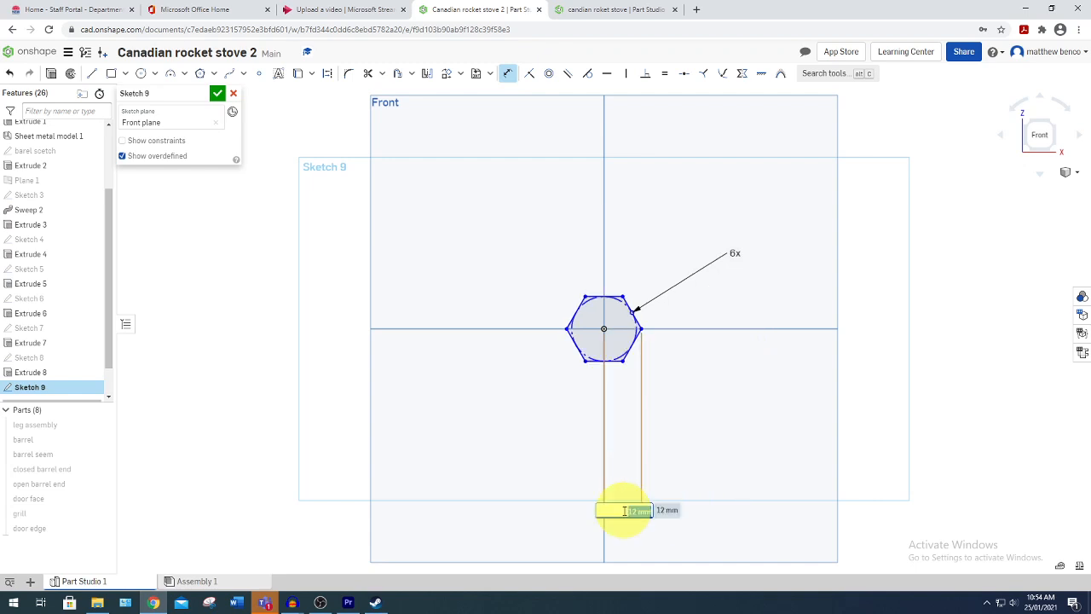
pyautogui.press('Return')
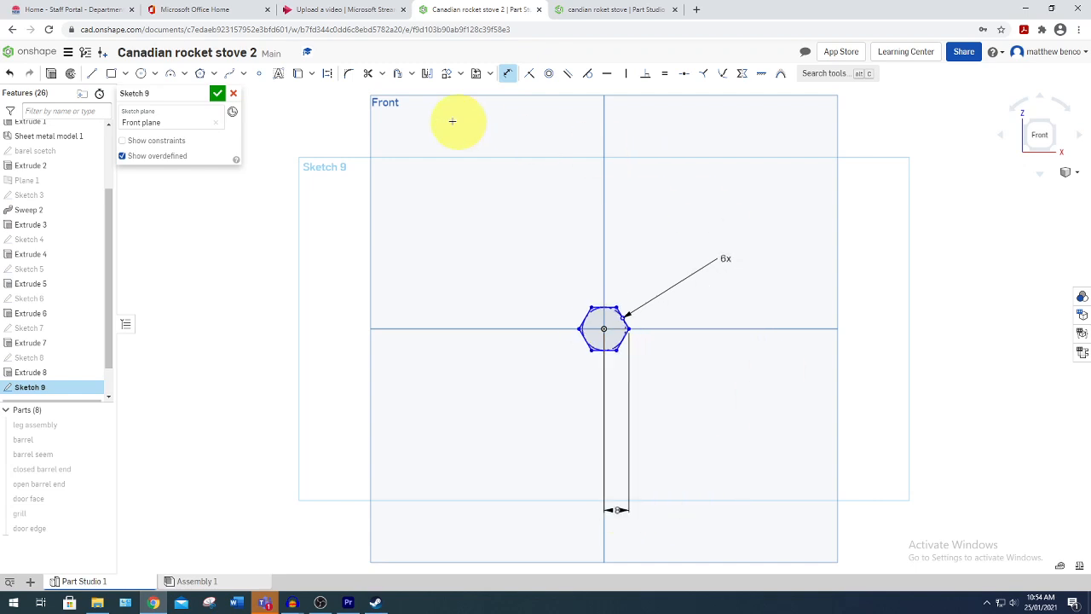
# - Draw a circle about 6 mm in diameter inside the hexagon, centred on the origin
pyautogui.click(142, 73)
pyautogui.scroll(3, 608, 328)
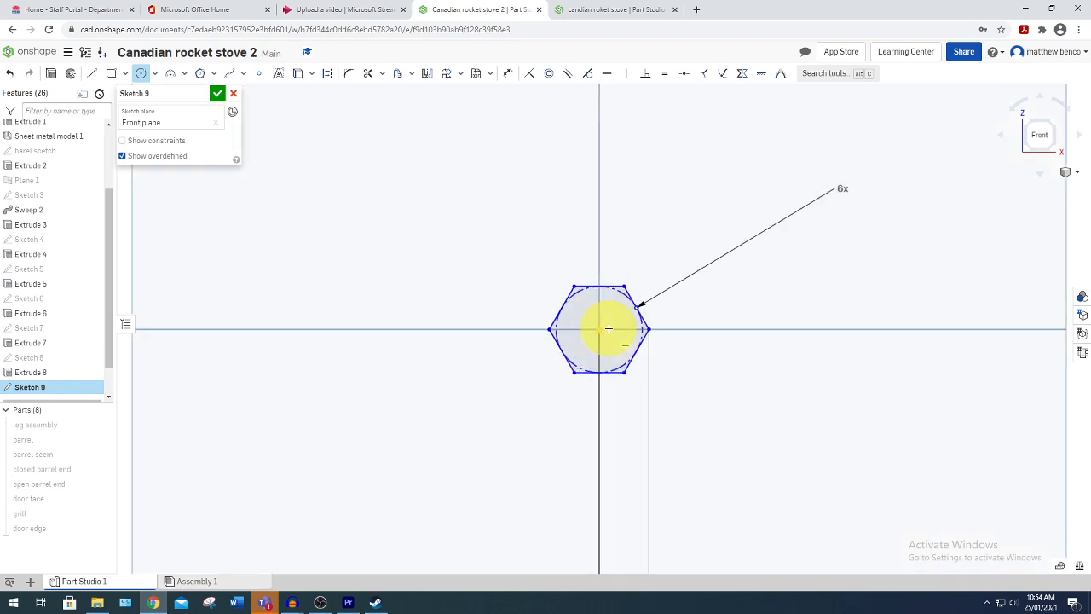
pyautogui.scroll(3, 601, 329)
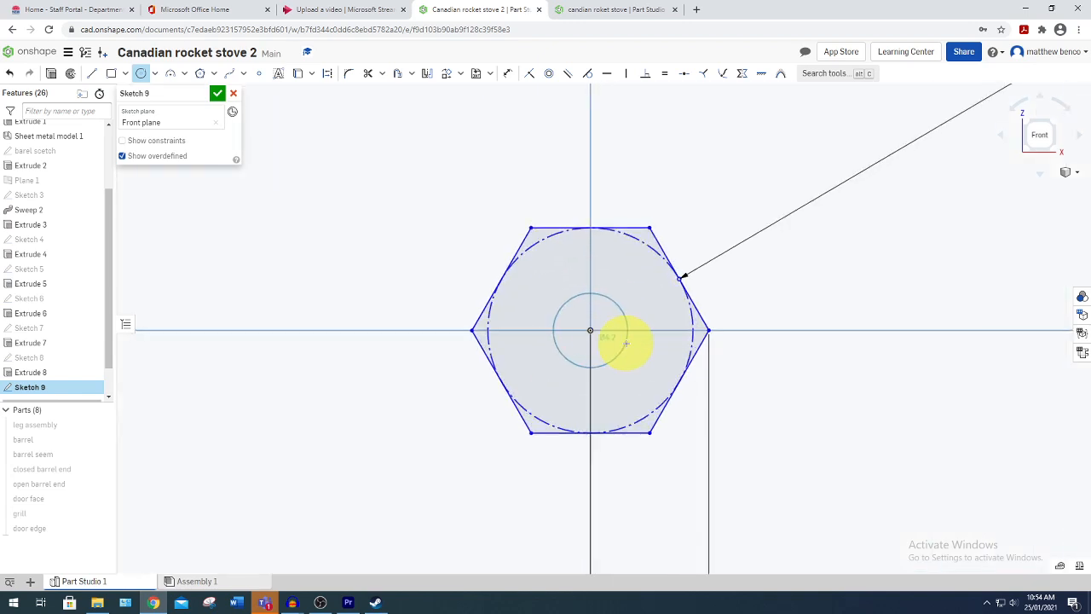
pyautogui.click(630, 344)
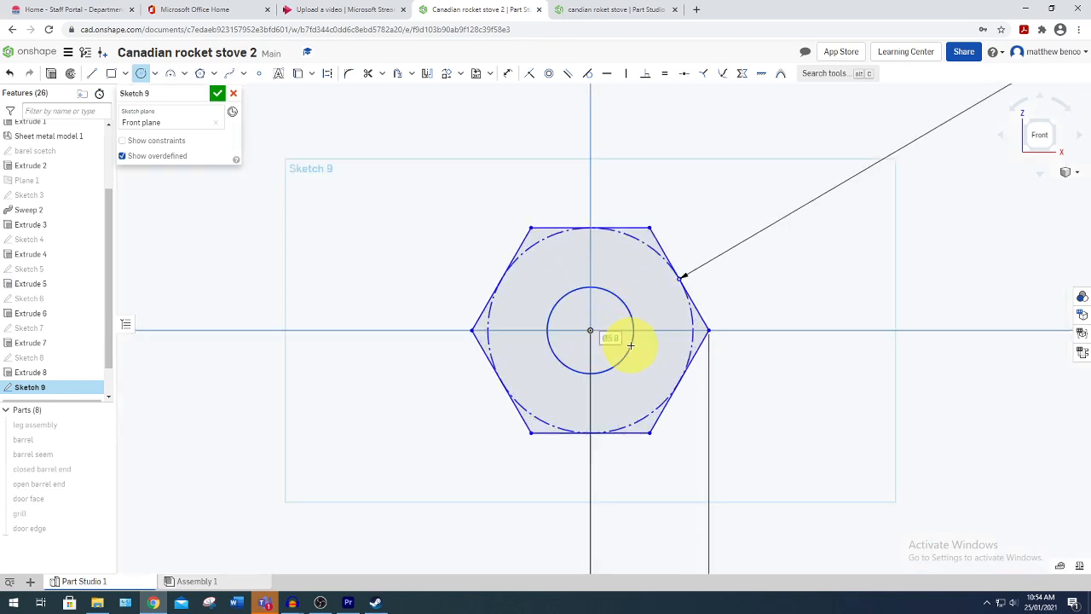
pyautogui.press('Return')
# - Extrude the hexagon as a new part, leaving out the inner circle so that it forms a through hole
pyautogui.click(52, 77)
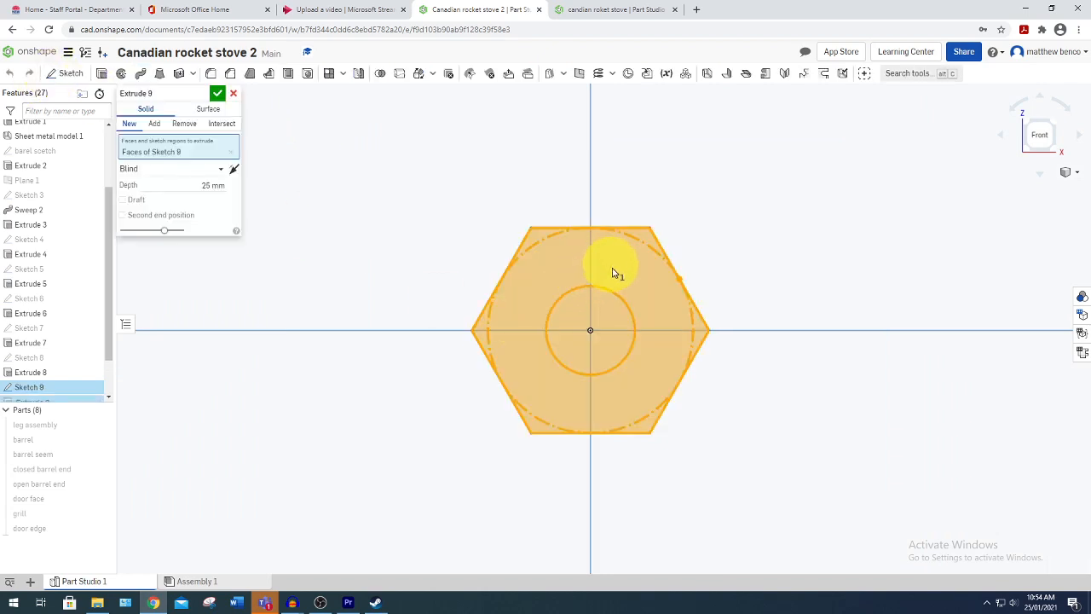
pyautogui.click(615, 315)
pyautogui.click(581, 312)
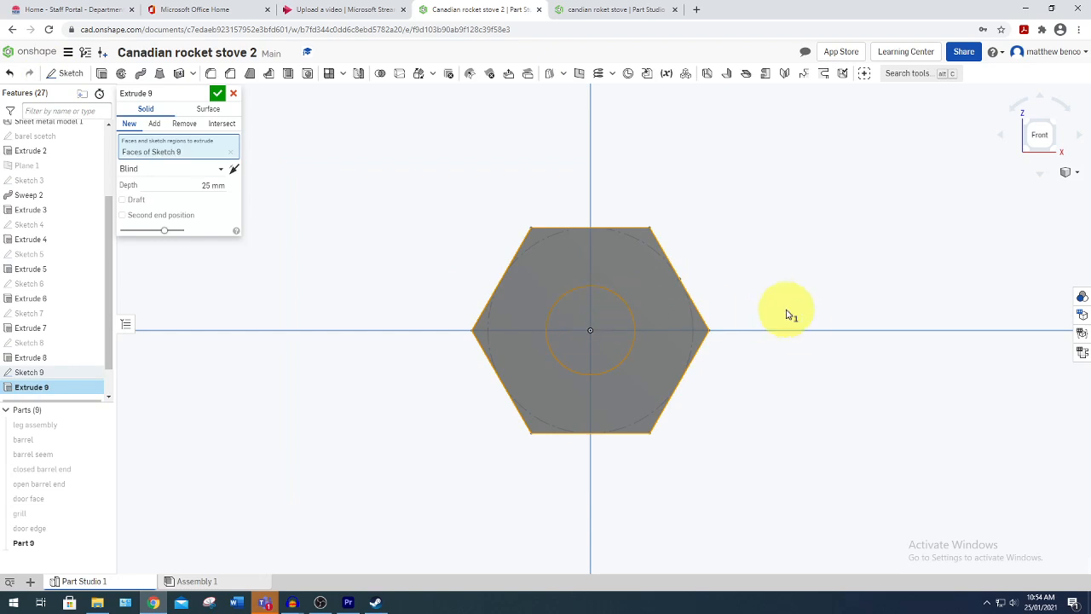
pyautogui.moveTo(794, 358)
pyautogui.mouseDown(button='right')
pyautogui.moveTo(780, 362)
pyautogui.moveTo(793, 366)
pyautogui.mouseUp(button='right')
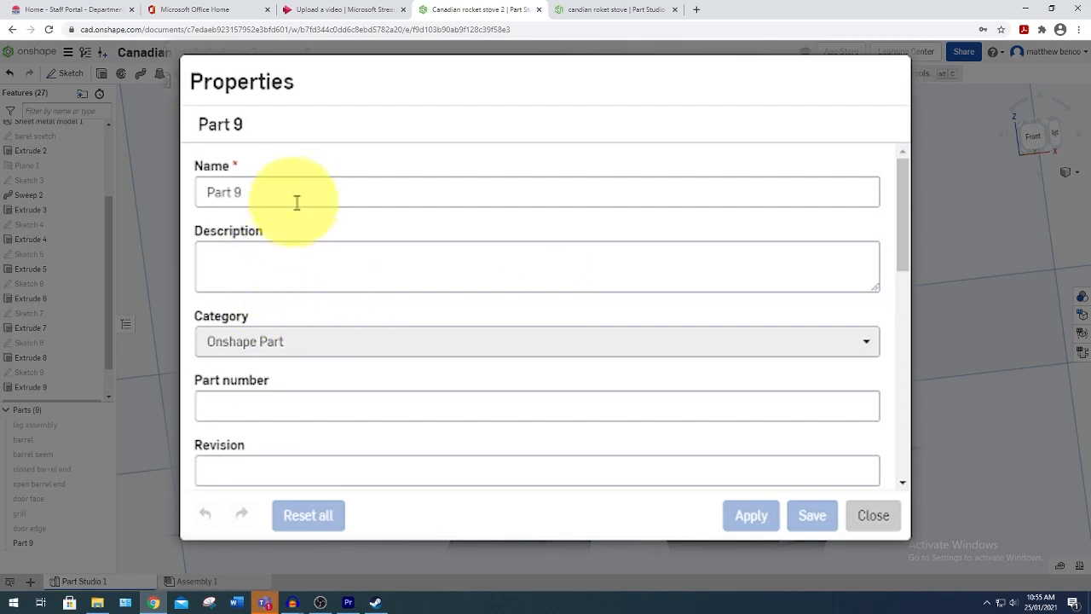
# - Name the new hexagonal part "m6 nut", describe it as "m6 nut", give it part number 9, save the properties and hide the part
pyautogui.click(296, 202)
pyautogui.write('m6 nut')
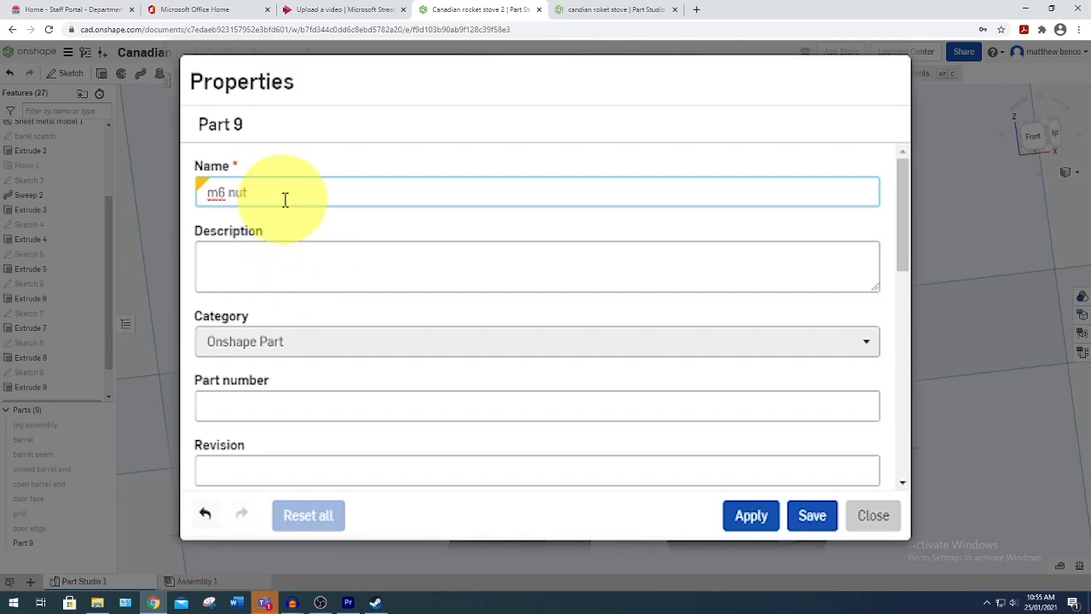
pyautogui.moveTo(285, 196); pyautogui.dragTo(198, 193)
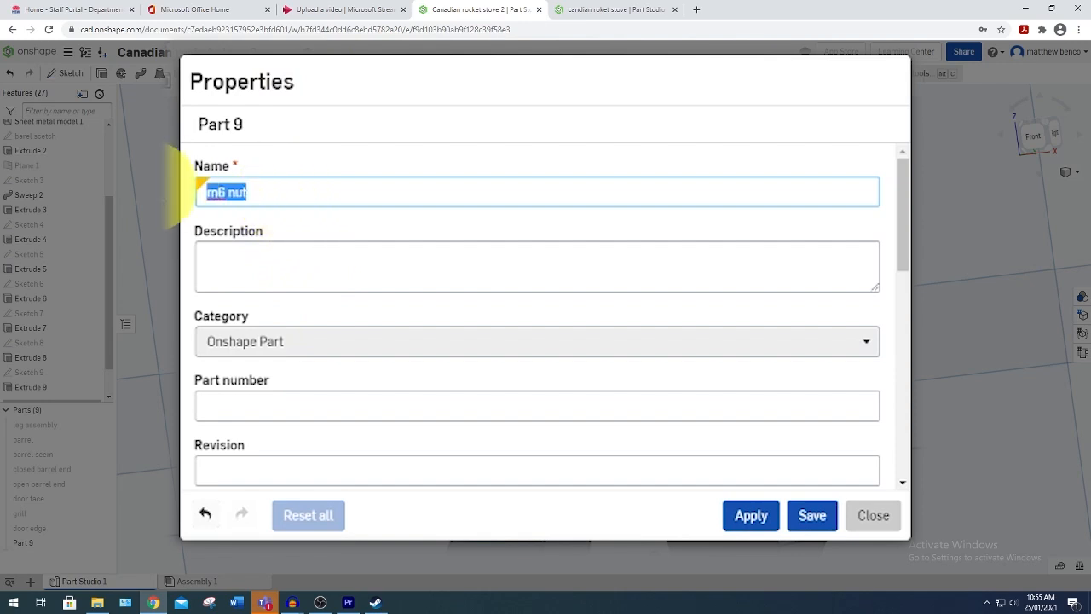
pyautogui.click(253, 260)
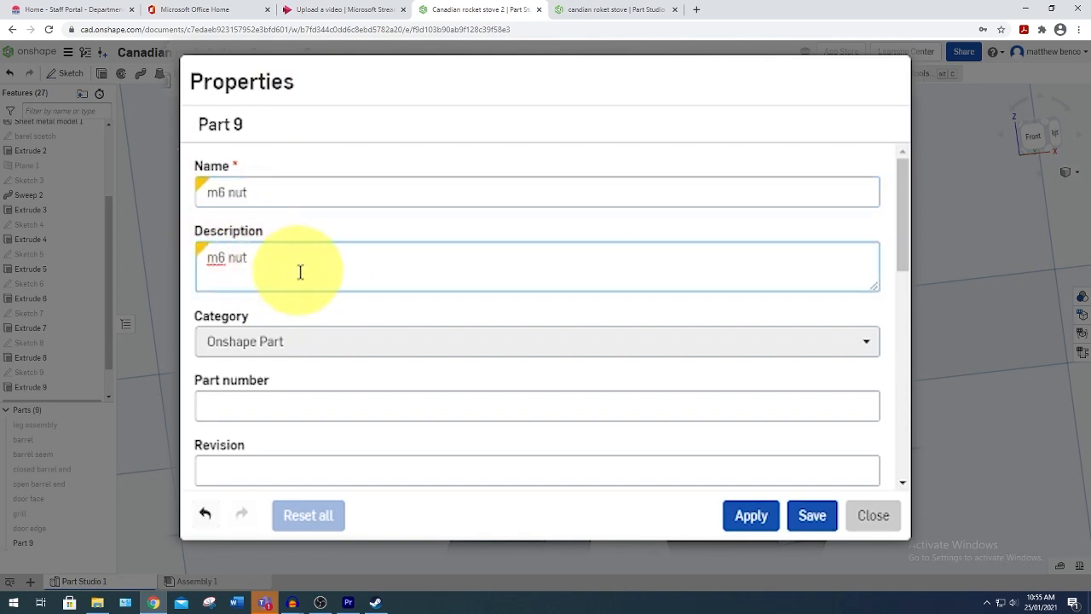
pyautogui.click(386, 410)
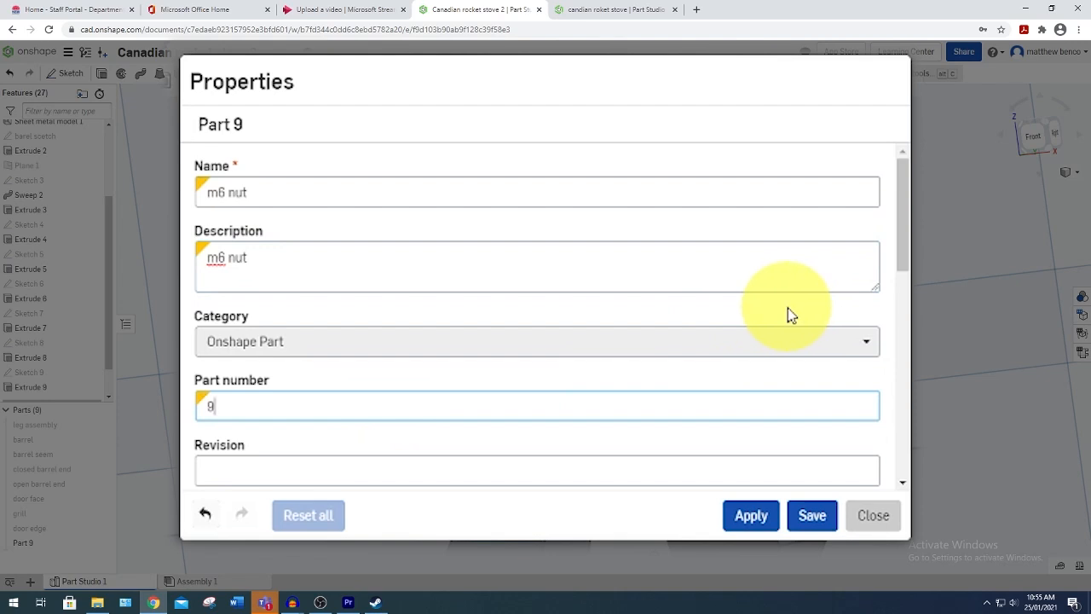
pyautogui.click(814, 522)
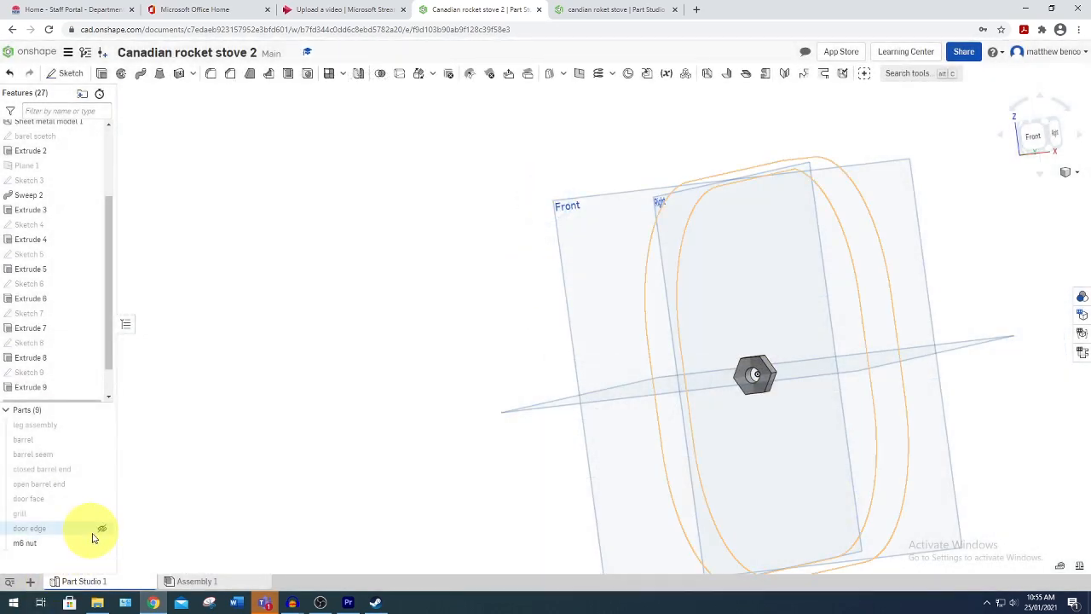
pyautogui.click(102, 545)
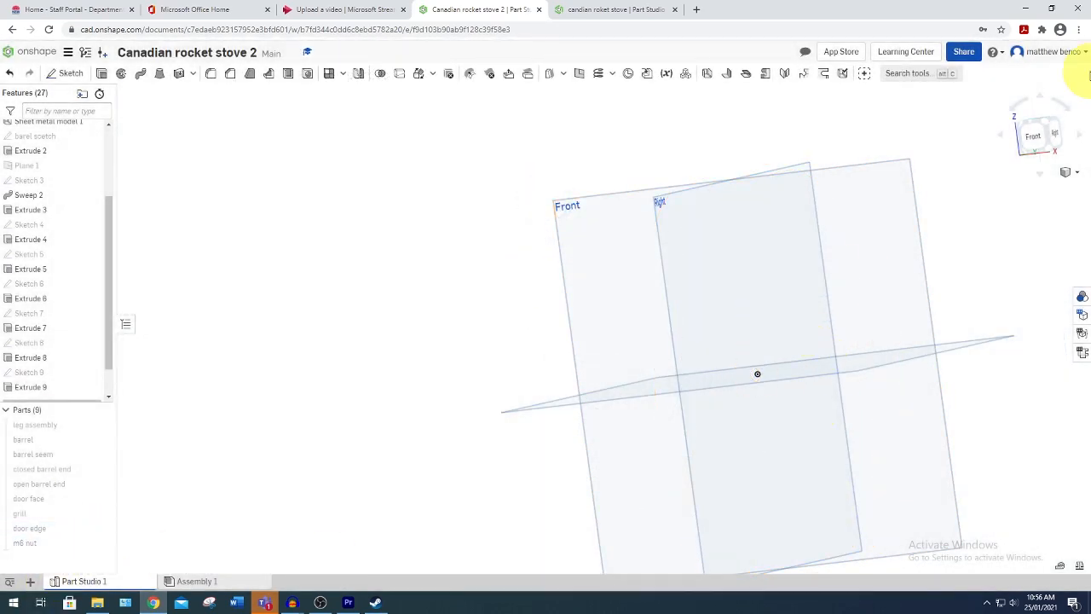
# - Start a sketch on the Front plane and draw a vertical line up from the origin joined to a horizontal line about 53 mm long
pyautogui.click(1036, 135)
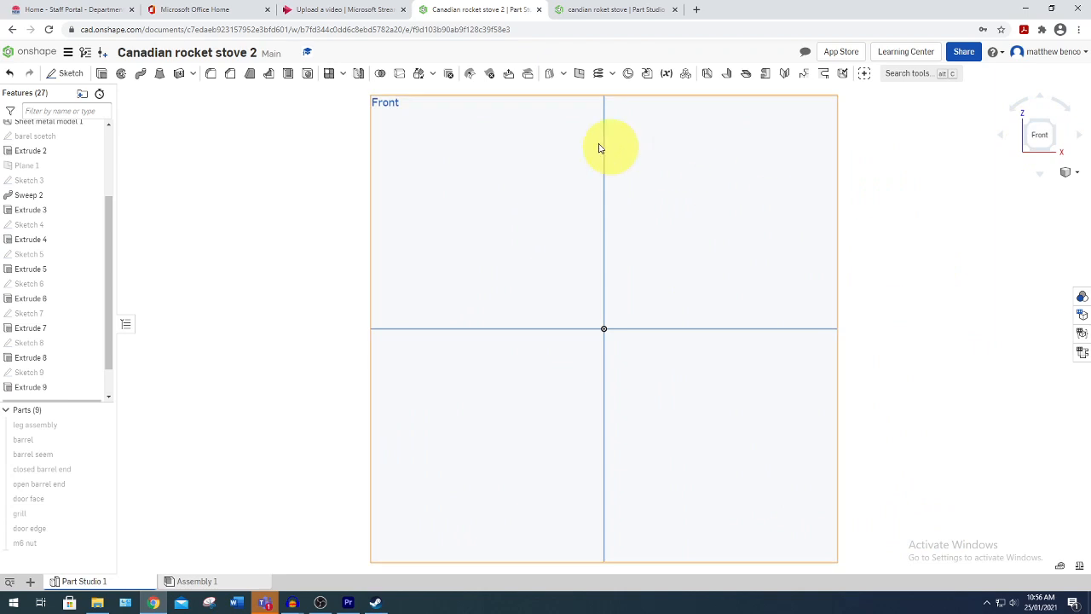
pyautogui.click(68, 76)
pyautogui.click(470, 148)
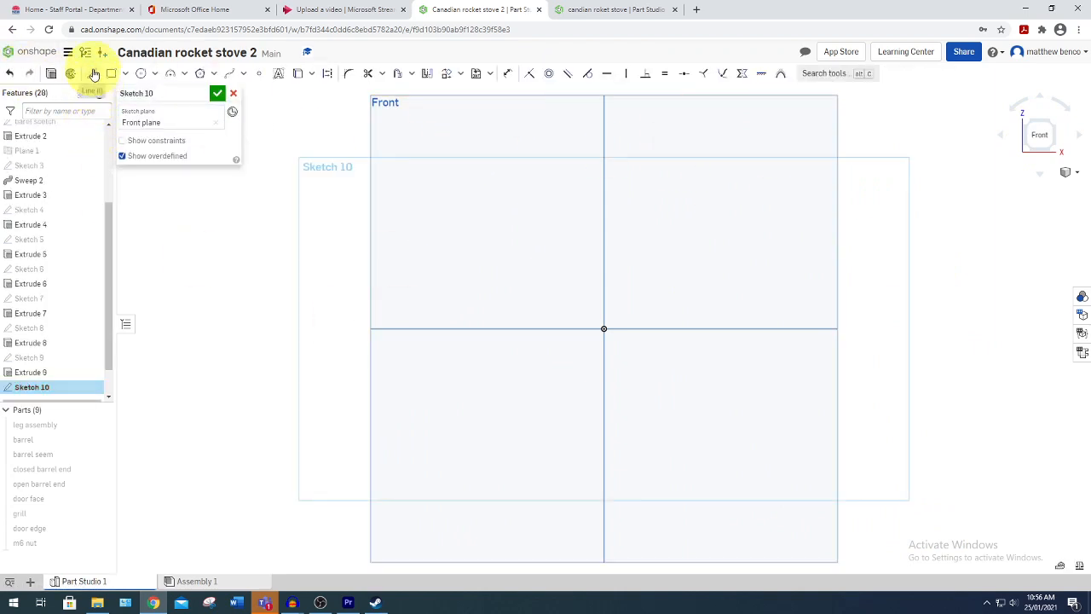
pyautogui.click(93, 74)
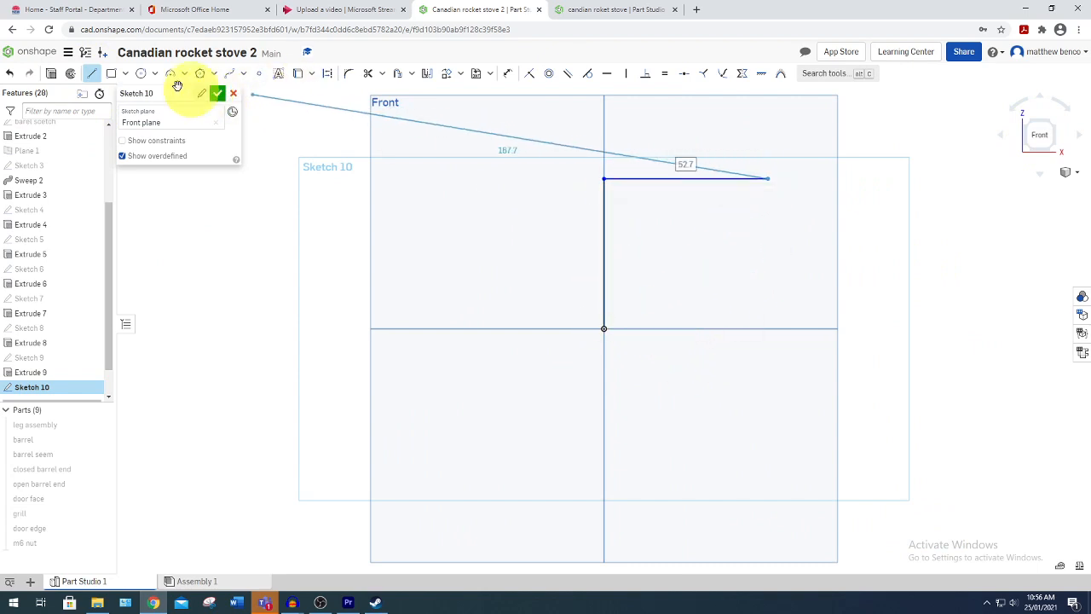
pyautogui.click(93, 74)
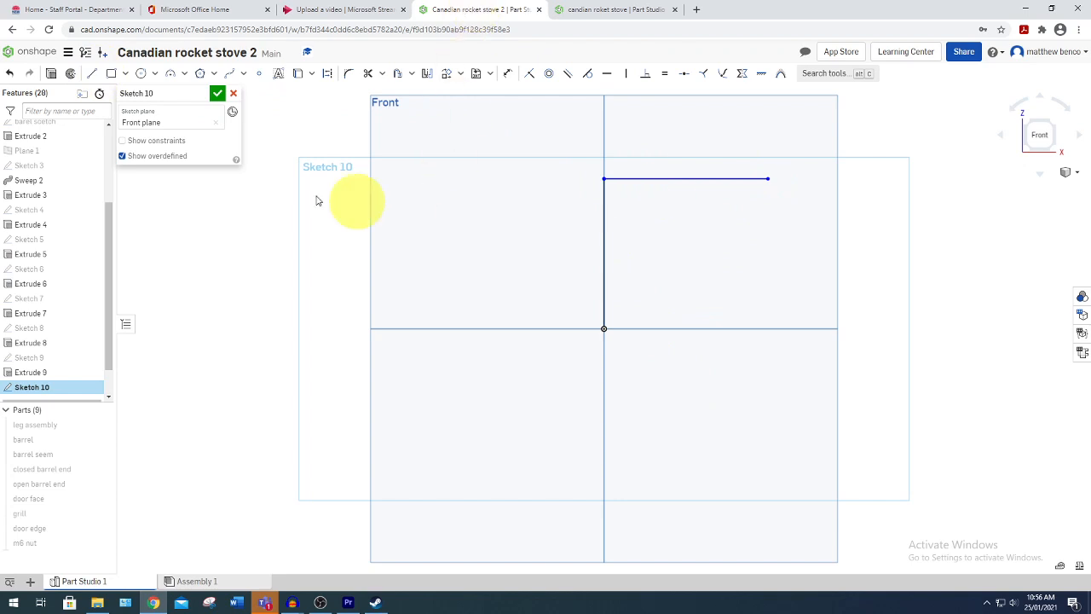
# - Fillet the corner between the vertical and horizontal lines with a 20 mm radius
pyautogui.click(349, 74)
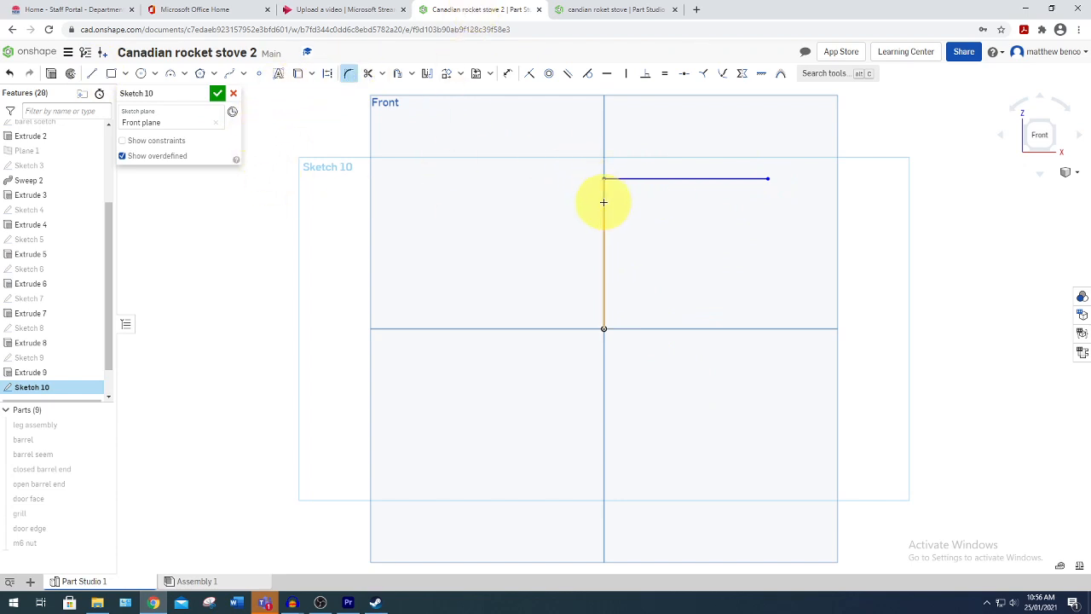
pyautogui.moveTo(628, 179); pyautogui.dragTo(691, 244)
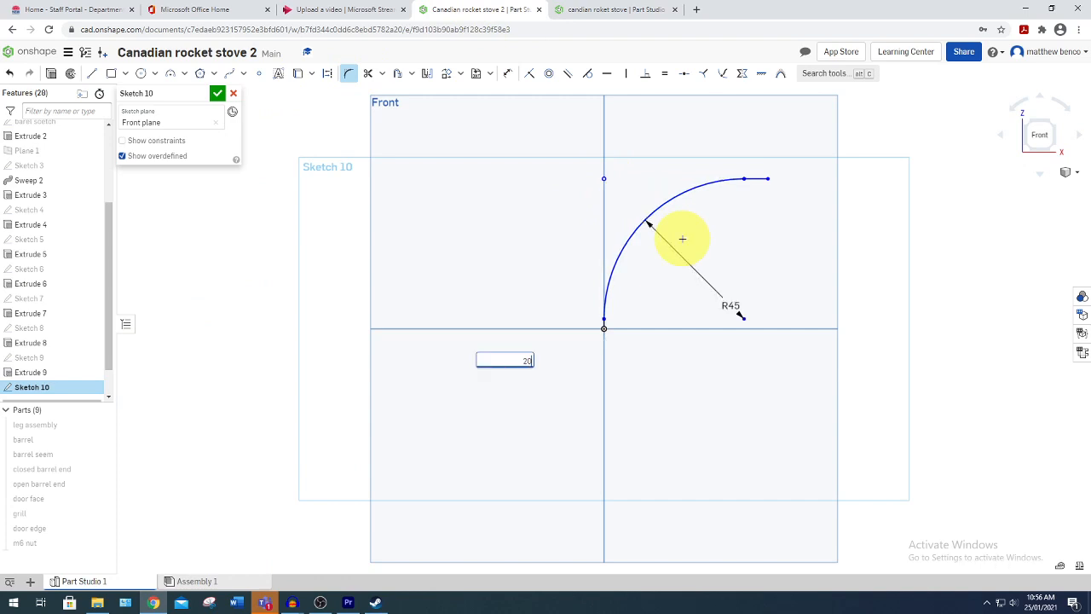
pyautogui.write('30')
pyautogui.press('Return')
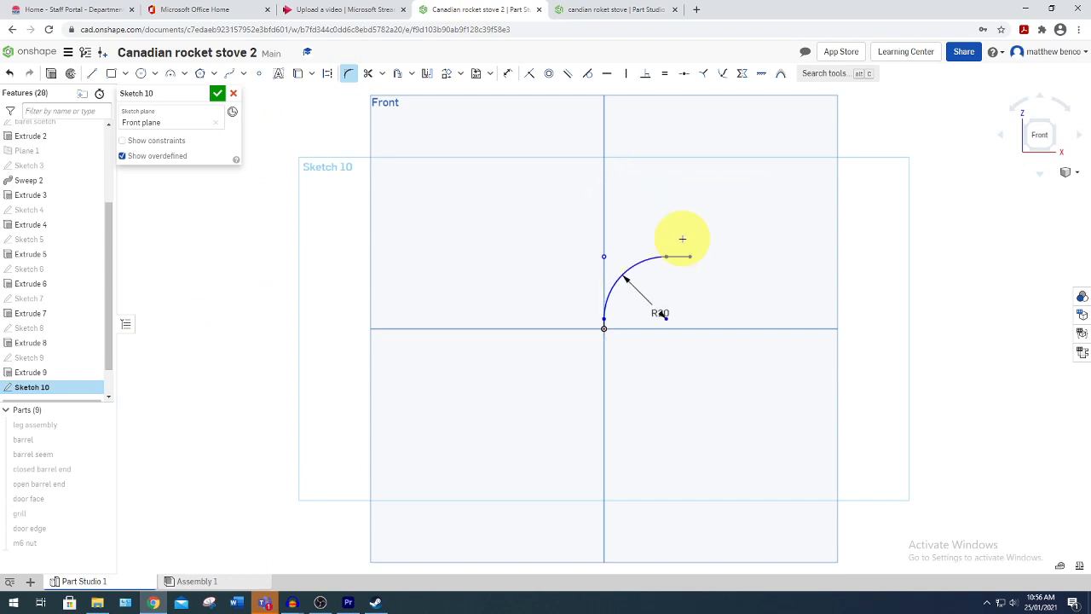
# - Dimension the straight vertical line below the fillet and set its length to 40 mm
pyautogui.click(509, 75)
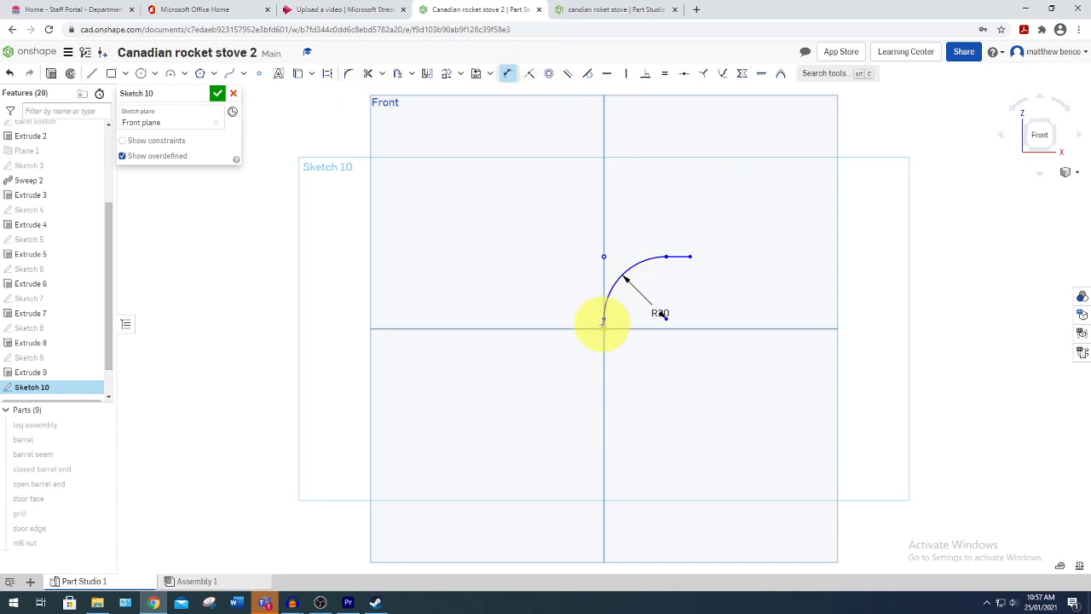
pyautogui.scroll(5, 604, 321)
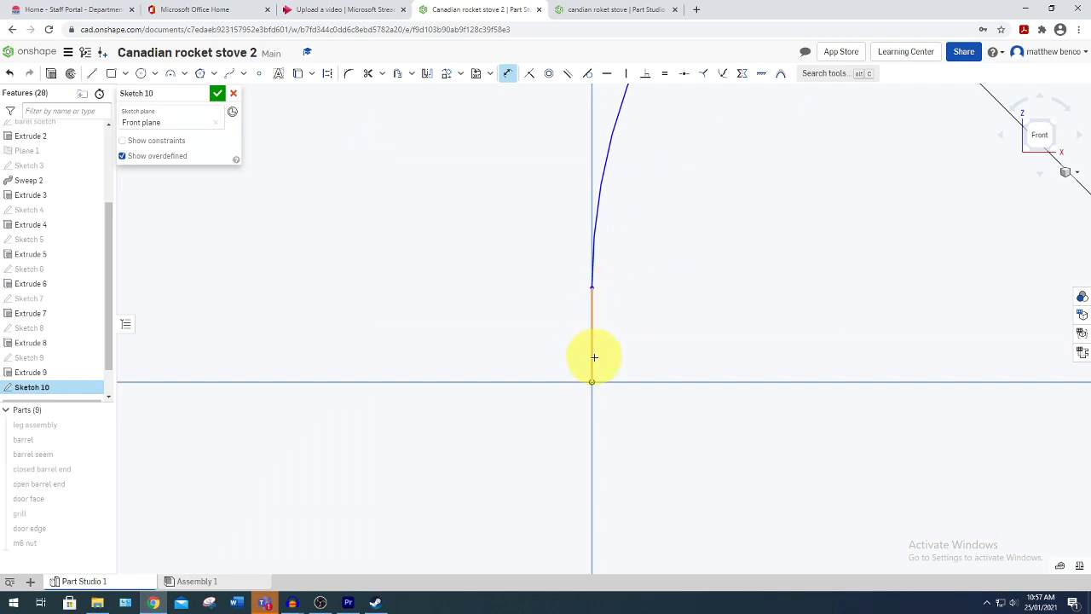
pyautogui.click(591, 381)
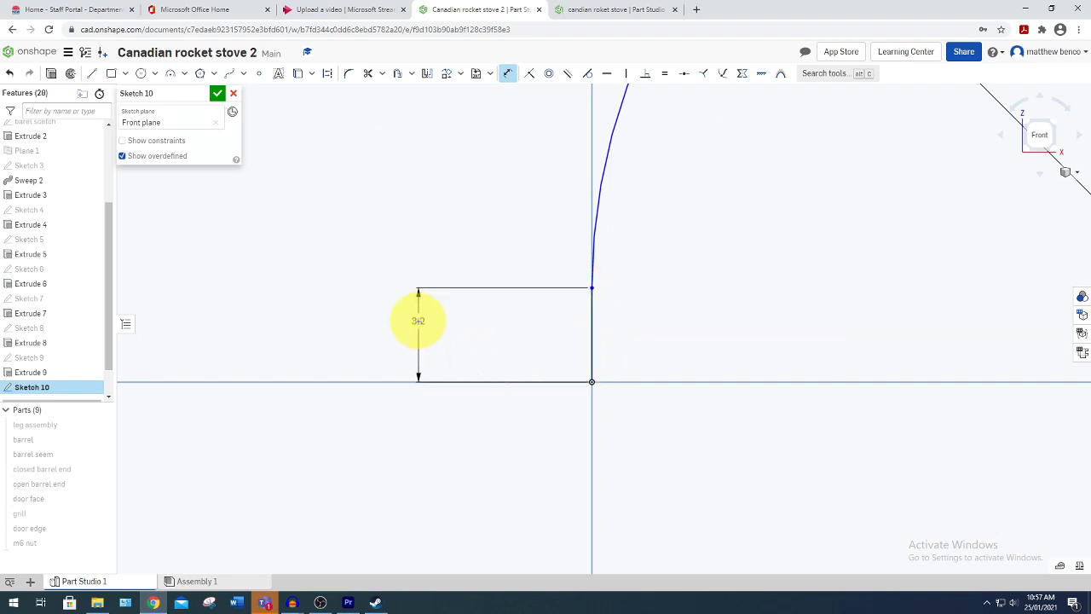
pyautogui.click(418, 321)
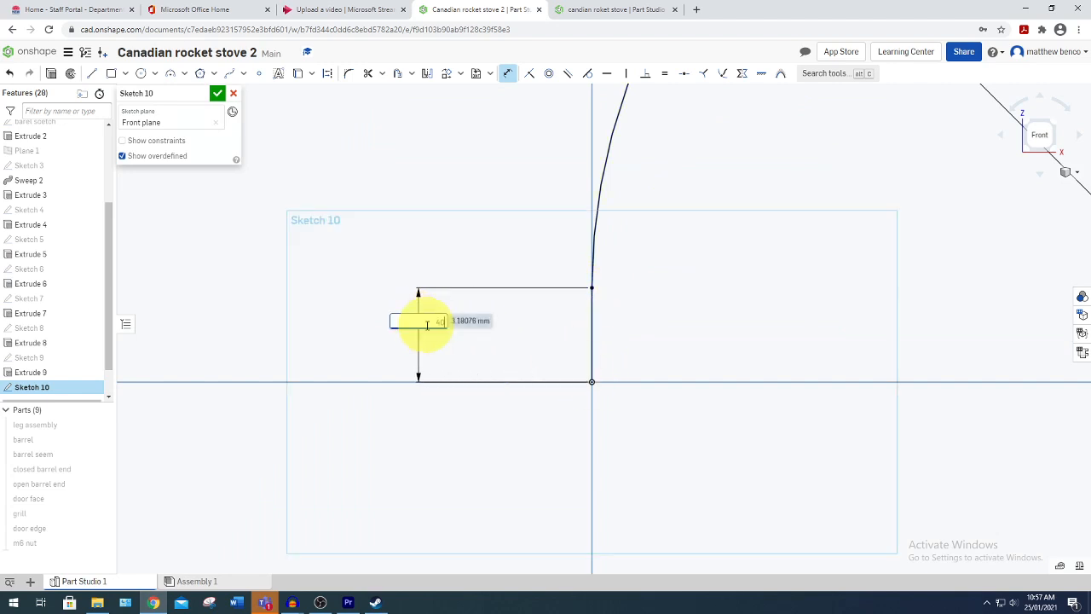
pyautogui.write('40')
pyautogui.press('Return')
# - Dimension the straight horizontal line beyond the fillet to 25 mm and finish the sketch
pyautogui.scroll(-6, 625, 269)
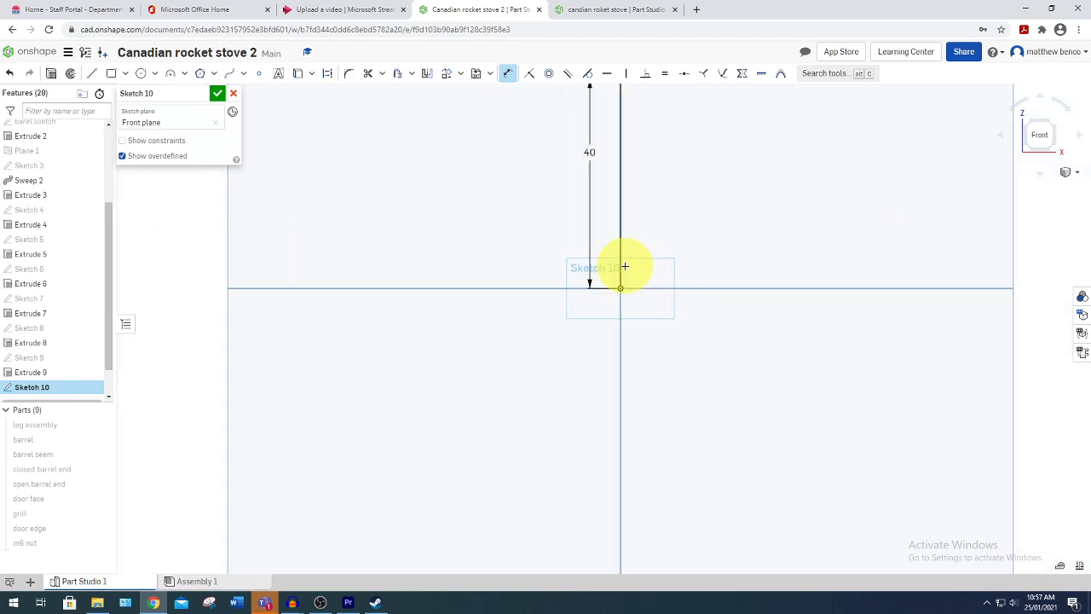
pyautogui.scroll(-3, 625, 267)
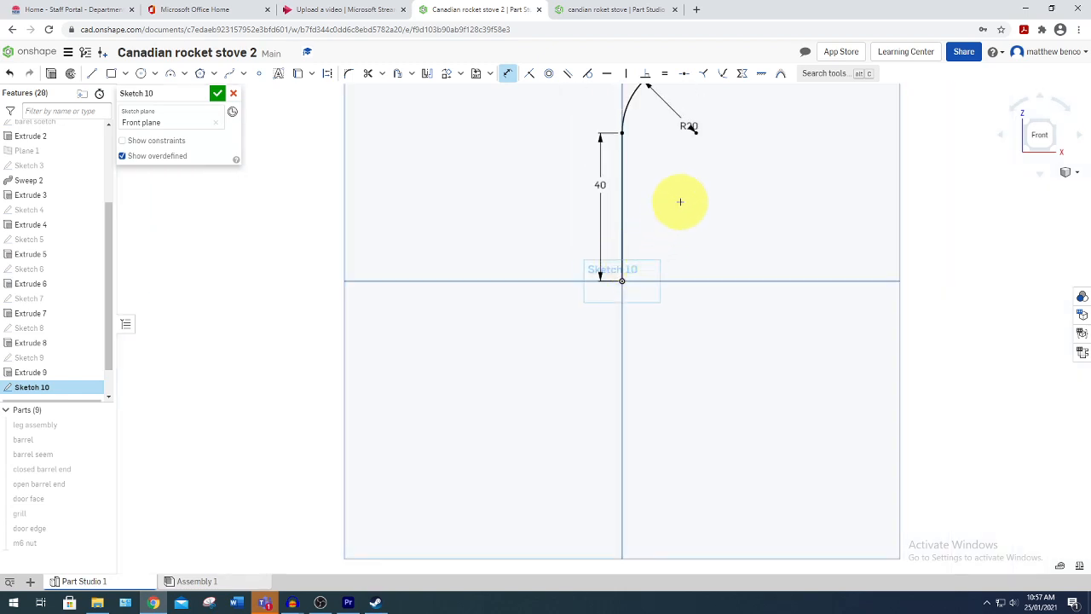
pyautogui.moveTo(681, 202); pyautogui.dragTo(578, 306, button='middle')
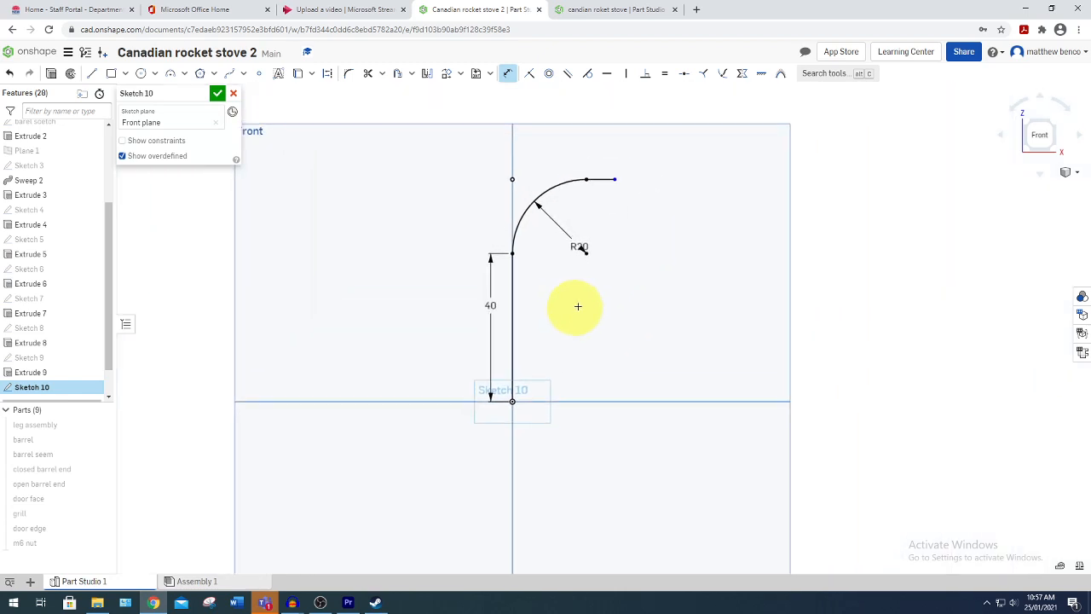
pyautogui.click(606, 146)
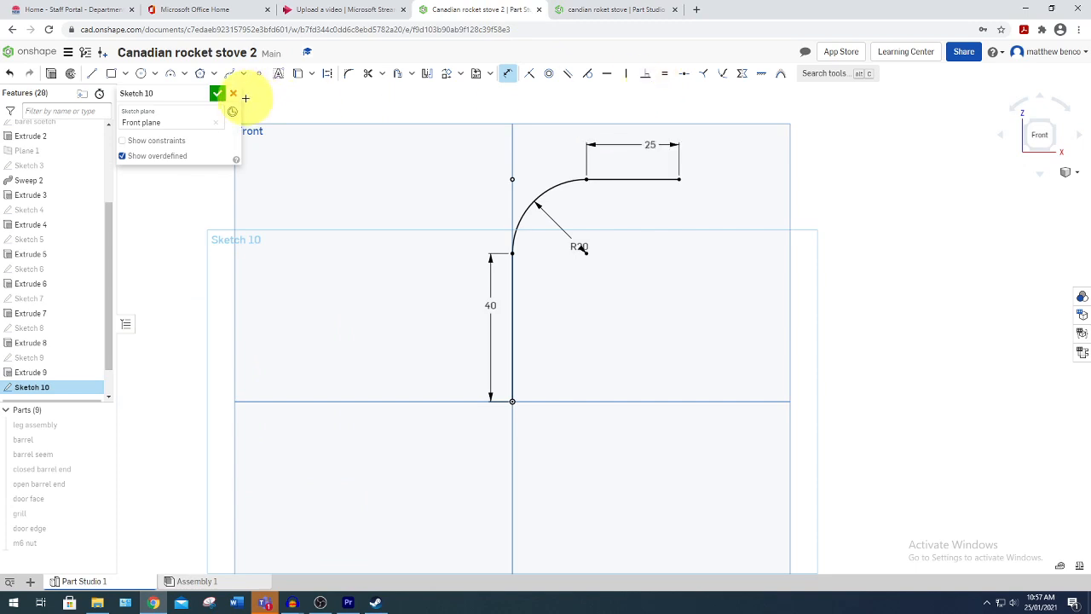
pyautogui.click(218, 95)
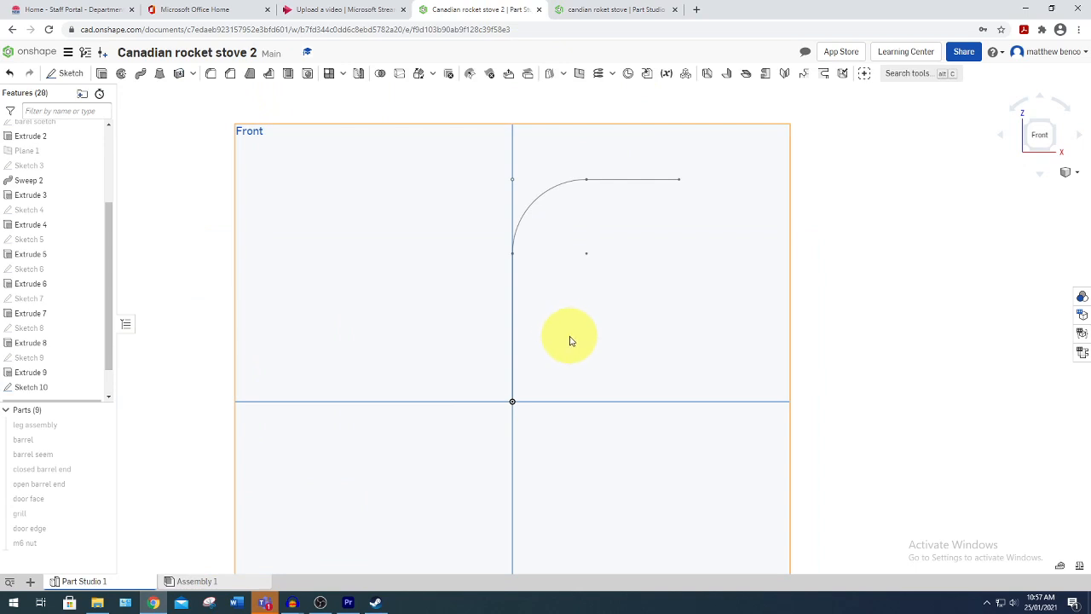
# - Create a Point normal plane at the free end of the horizontal line, perpendicular to that line
pyautogui.moveTo(571, 341); pyautogui.dragTo(583, 437, button='right')
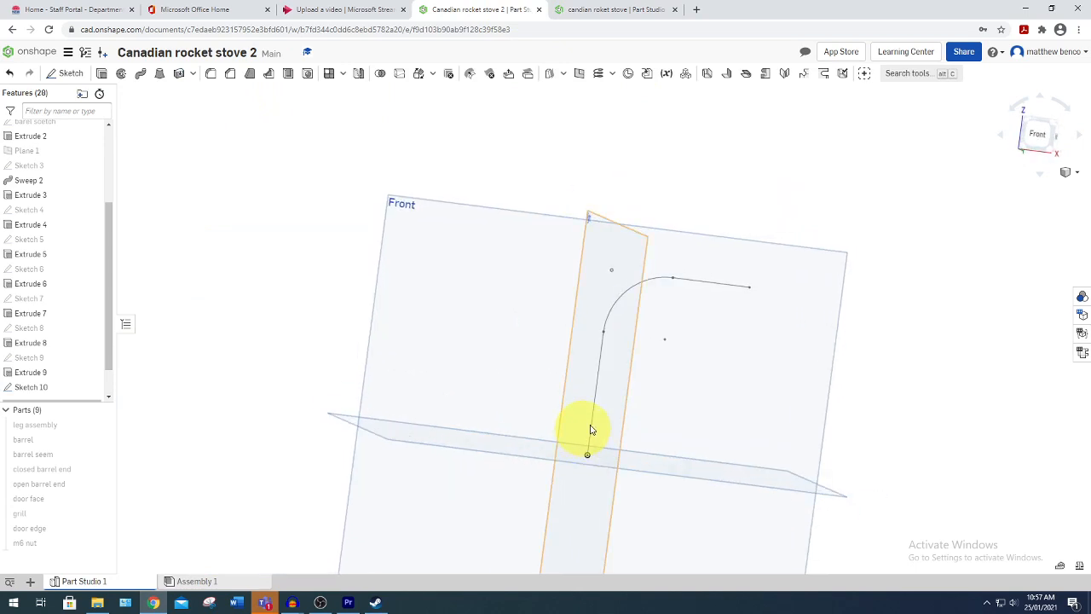
pyautogui.click(579, 74)
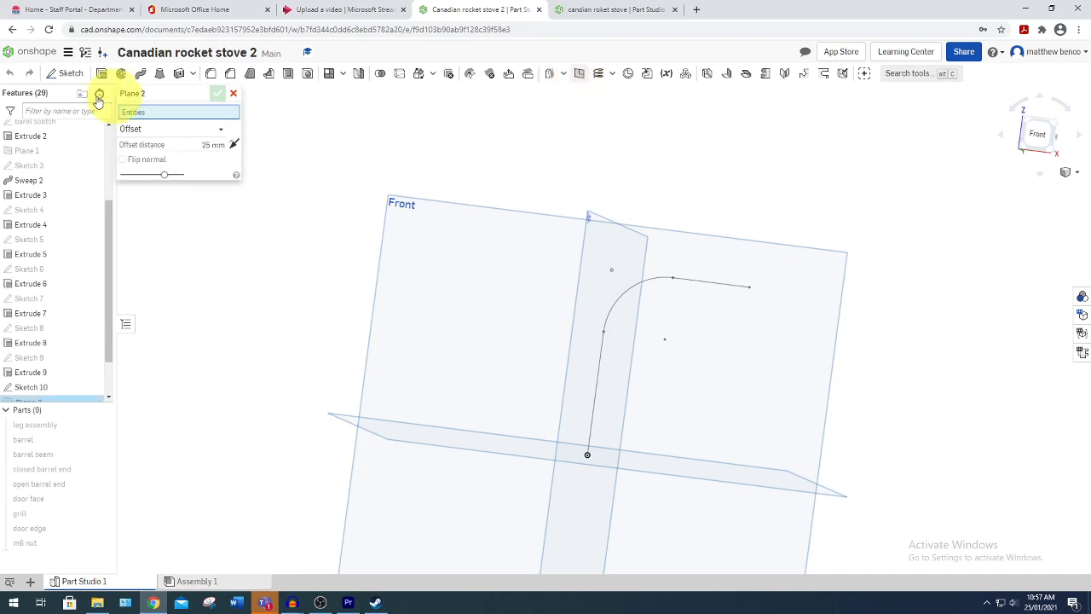
pyautogui.click(165, 126)
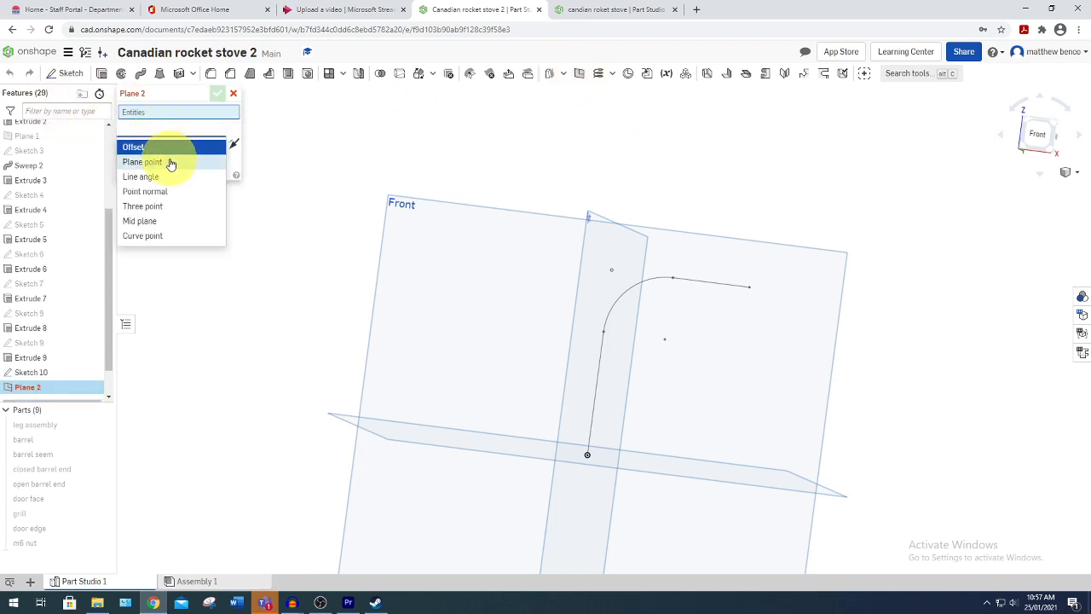
pyautogui.click(170, 191)
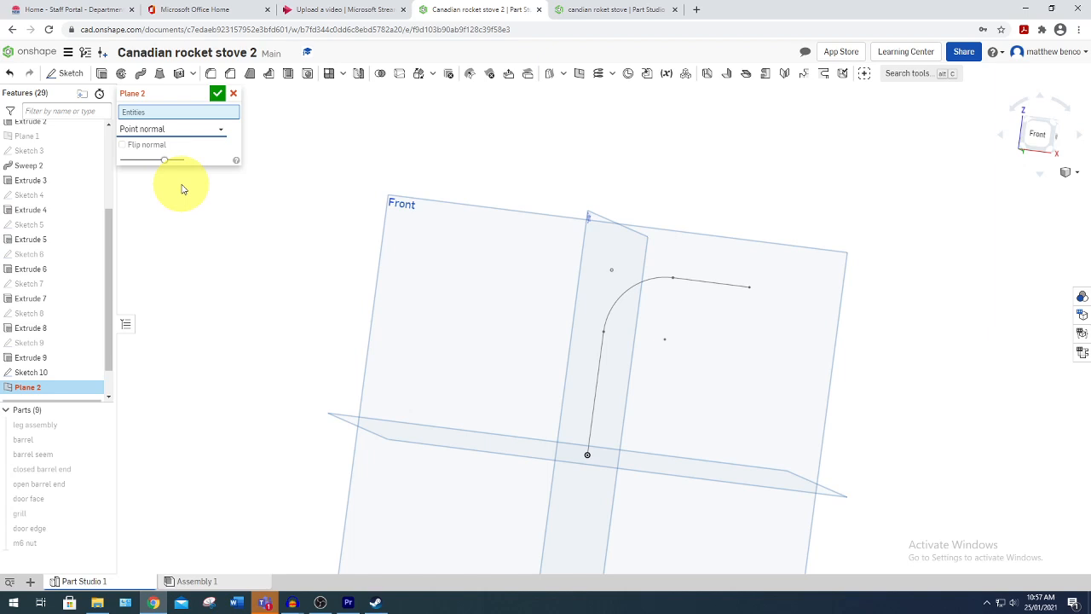
pyautogui.click(724, 287)
pyautogui.click(750, 288)
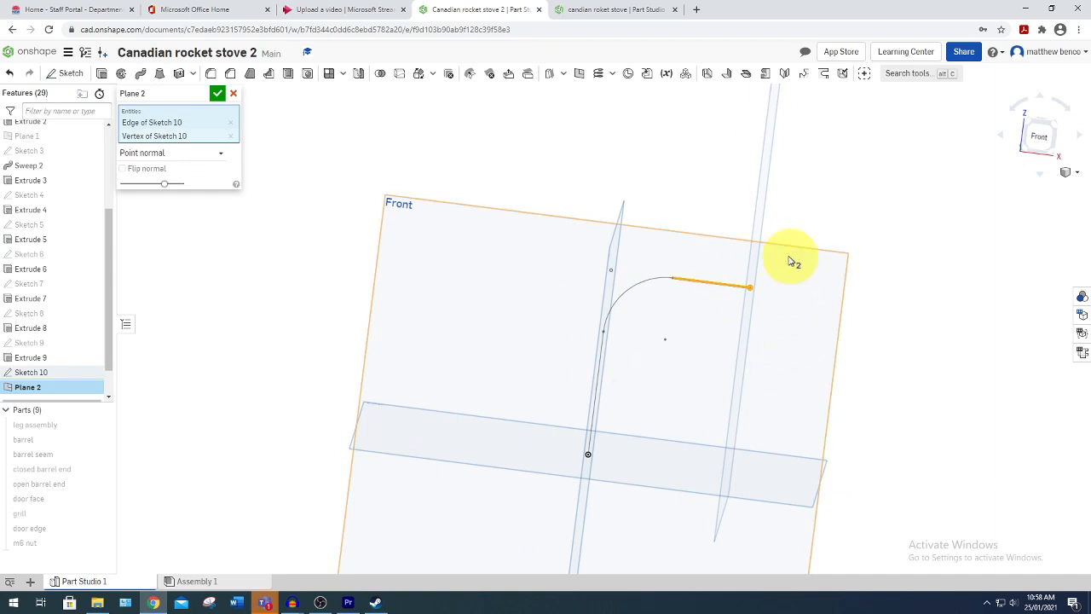
pyautogui.click(218, 94)
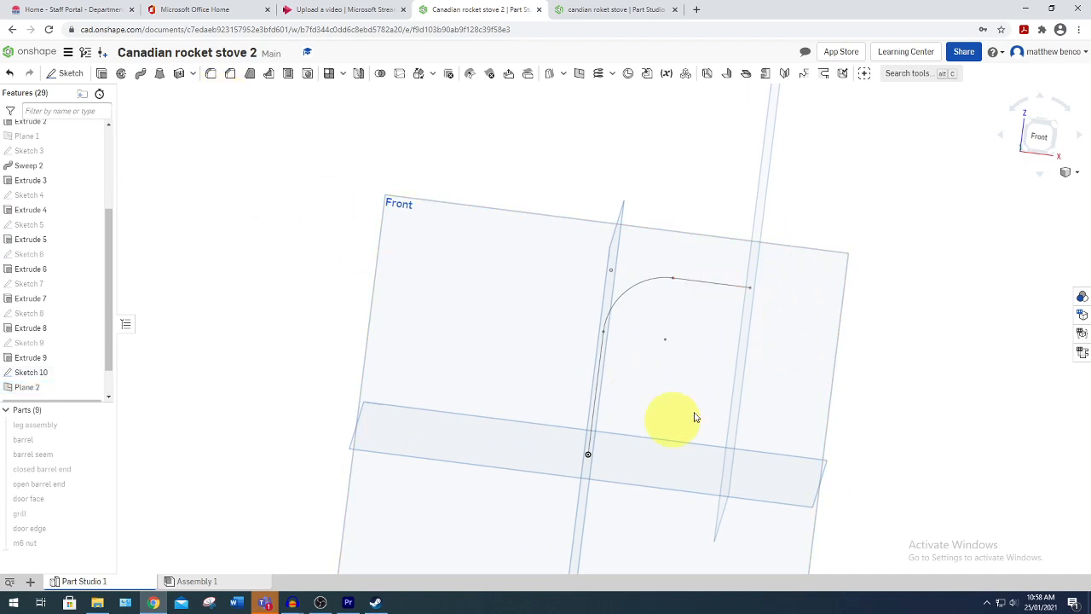
# - Sketch a 6 mm diameter circle on the new plane, centred on the end of the horizontal line, and finish the sketch
pyautogui.moveTo(851, 326); pyautogui.dragTo(824, 328, button='right')
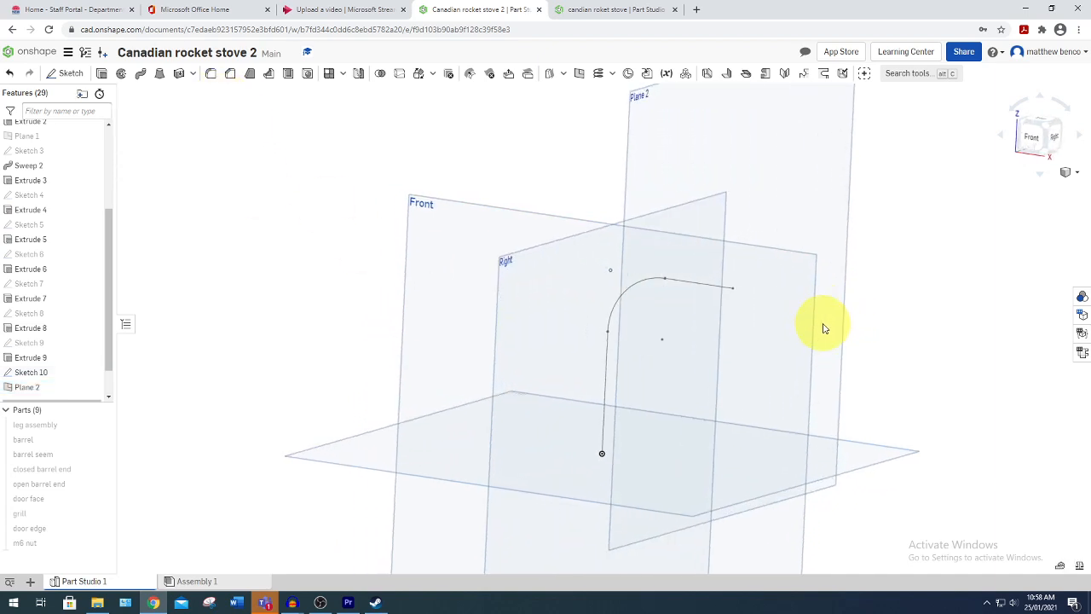
pyautogui.scroll(3, 757, 304)
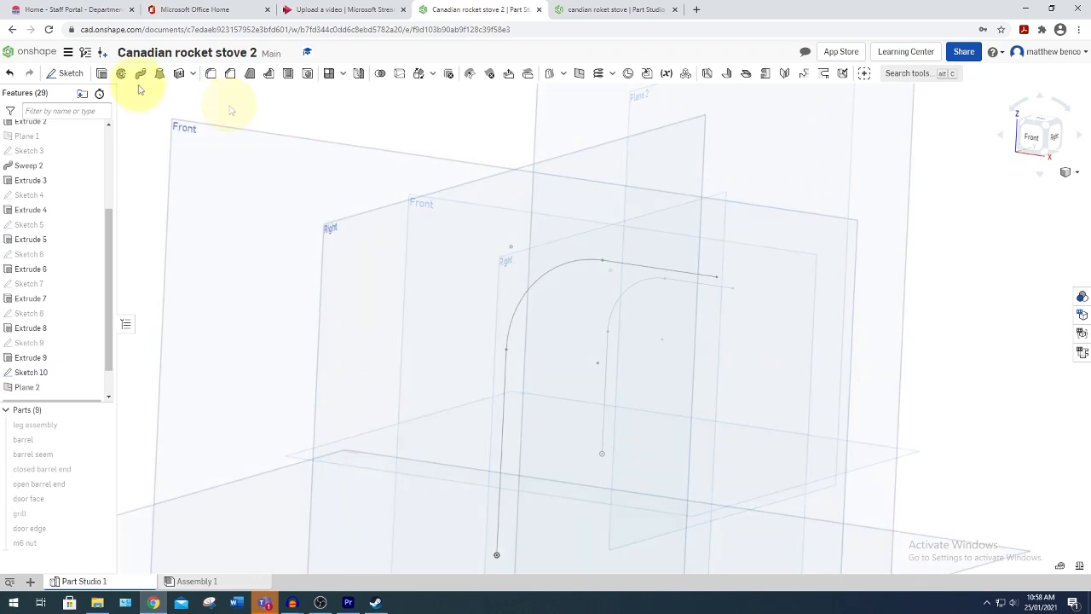
pyautogui.click(65, 77)
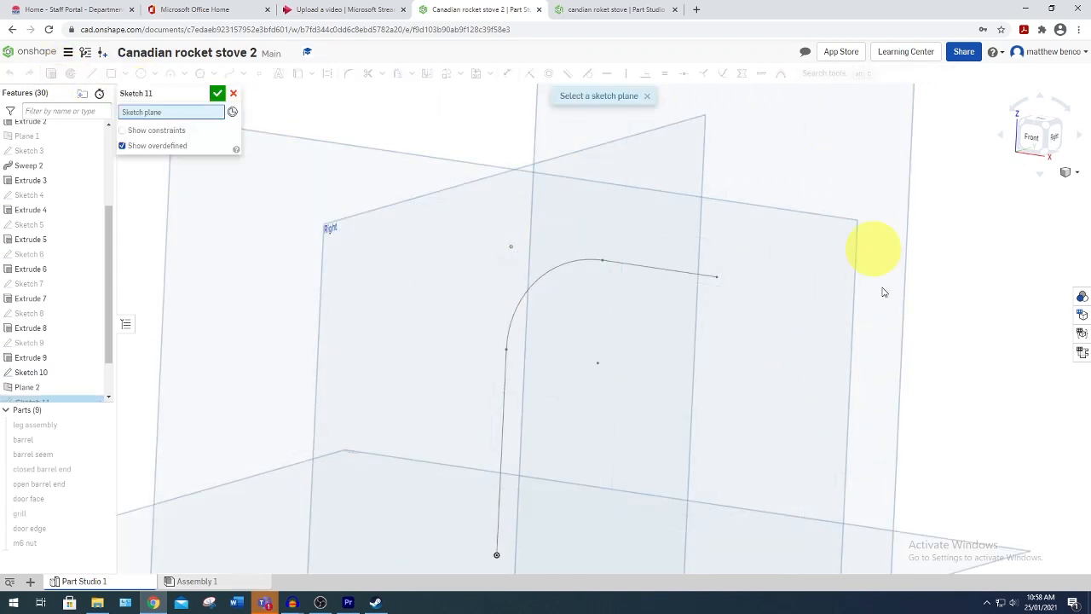
pyautogui.click(863, 341)
pyautogui.scroll(-5, 848, 335)
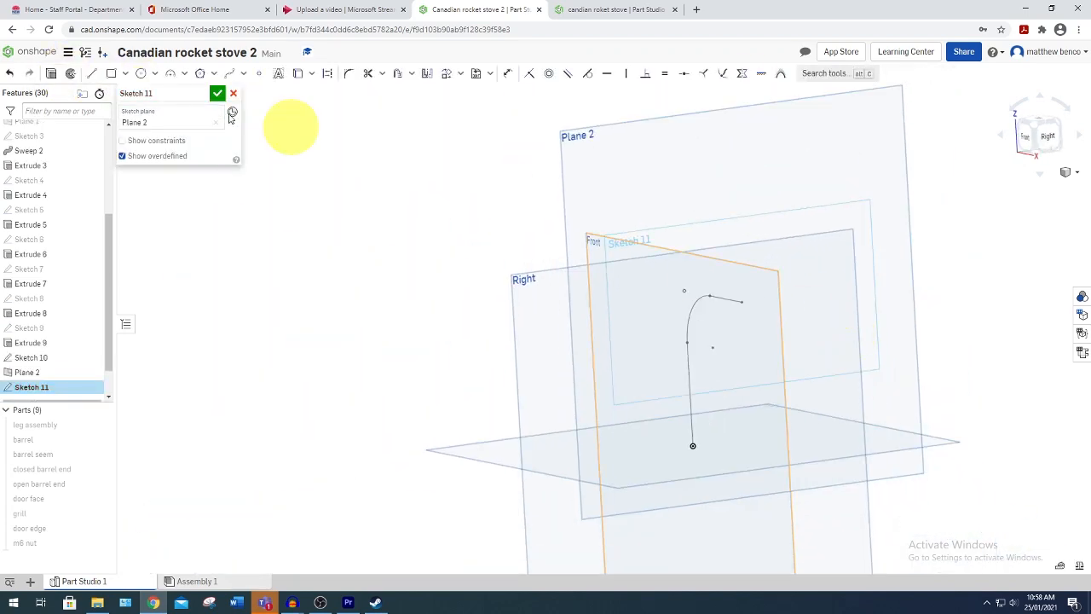
pyautogui.click(142, 73)
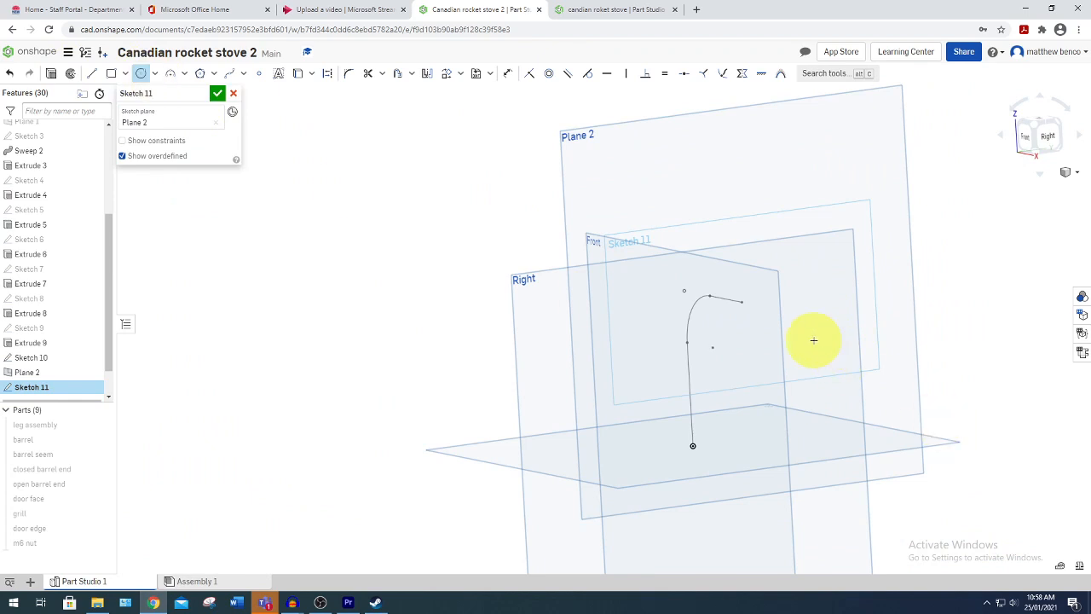
pyautogui.scroll(1, 813, 341)
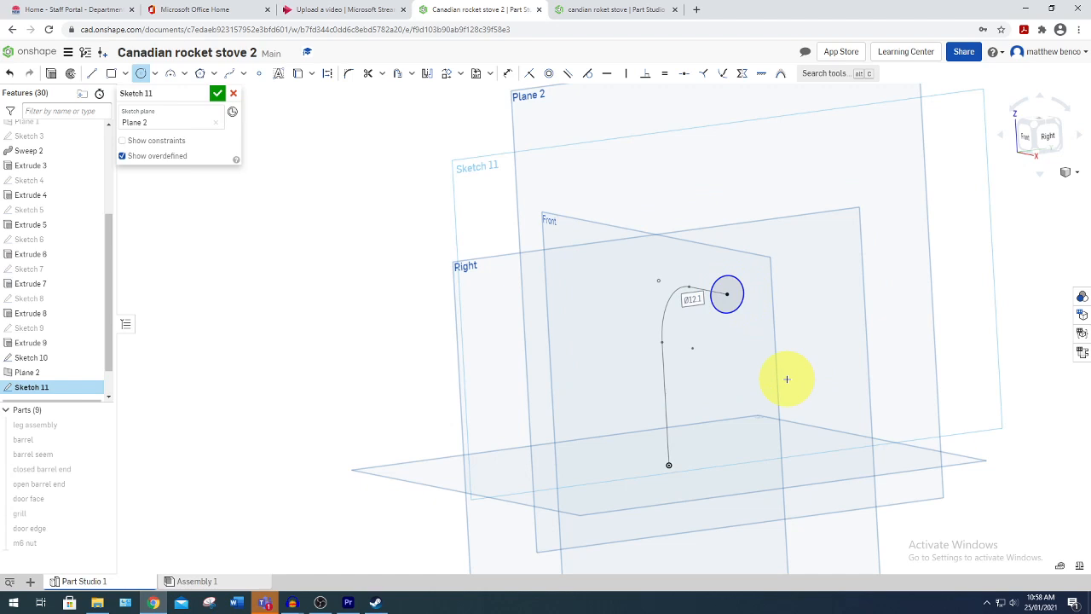
pyautogui.write('6')
pyautogui.press('Return')
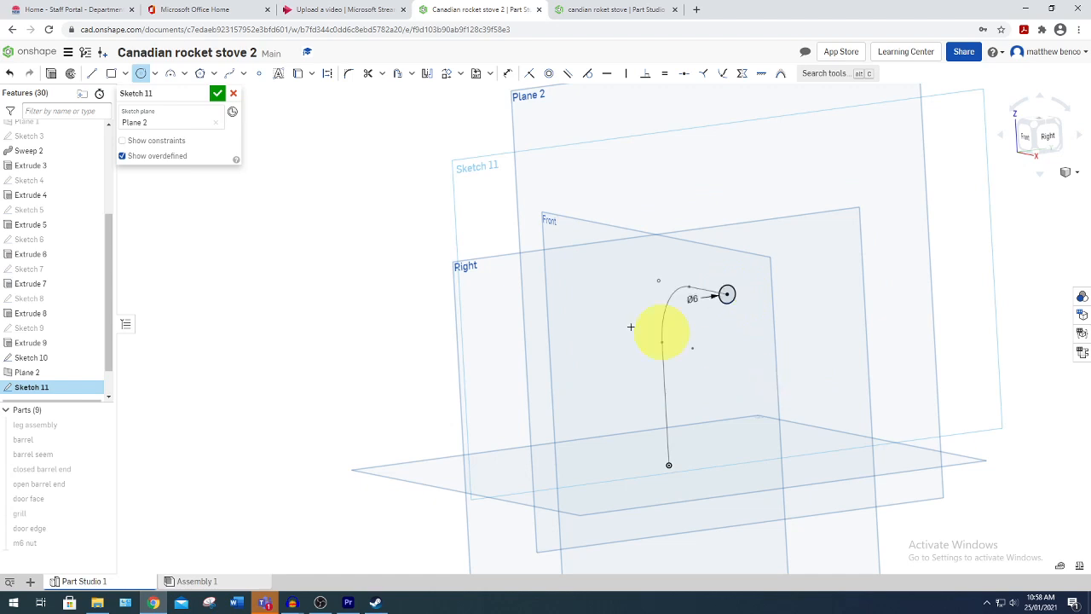
pyautogui.click(217, 94)
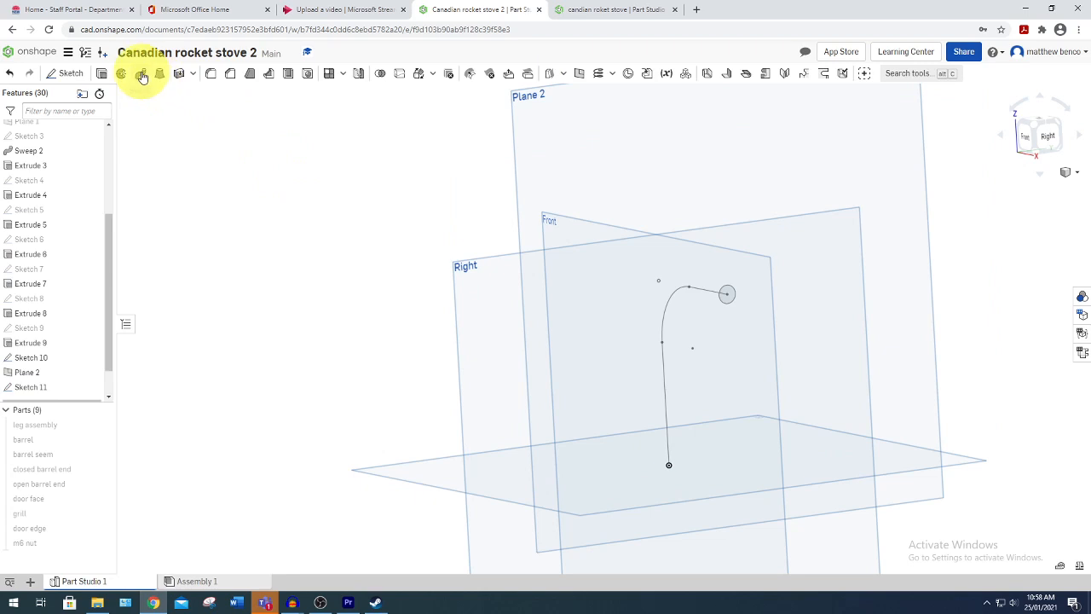
# - Sweep the 6 mm circle along the horizontal line and fillet arc as a new solid, and show the path and profile sketches again
pyautogui.click(142, 74)
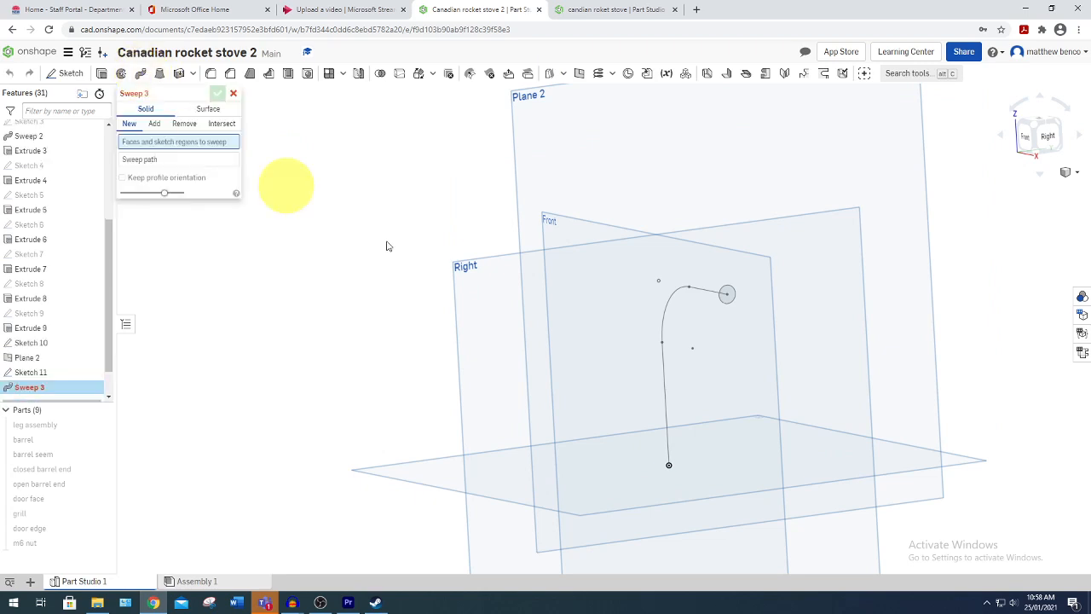
pyautogui.click(729, 295)
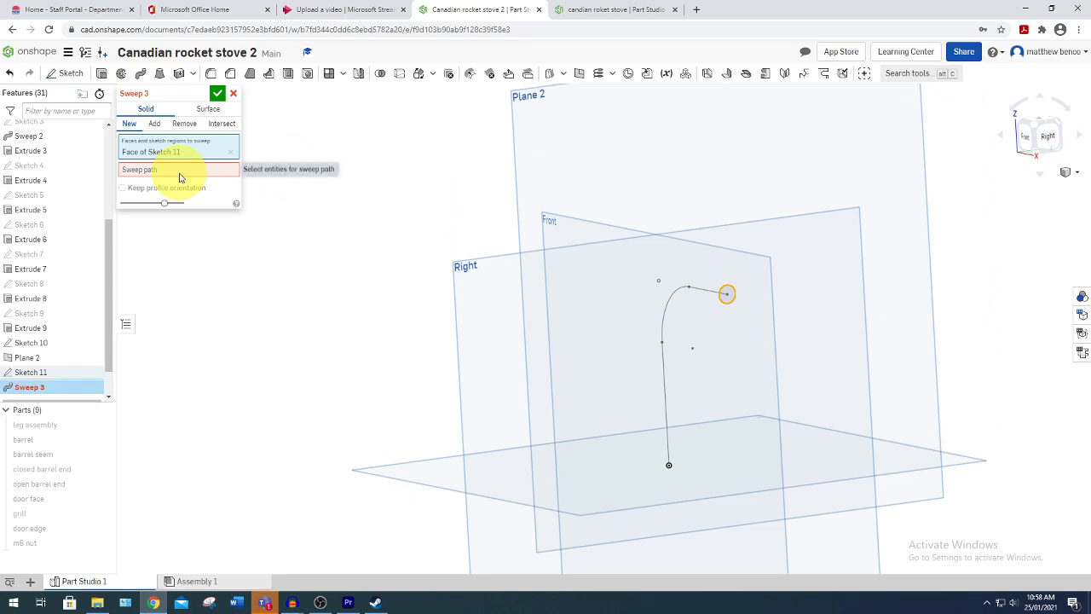
pyautogui.click(180, 170)
pyautogui.click(699, 292)
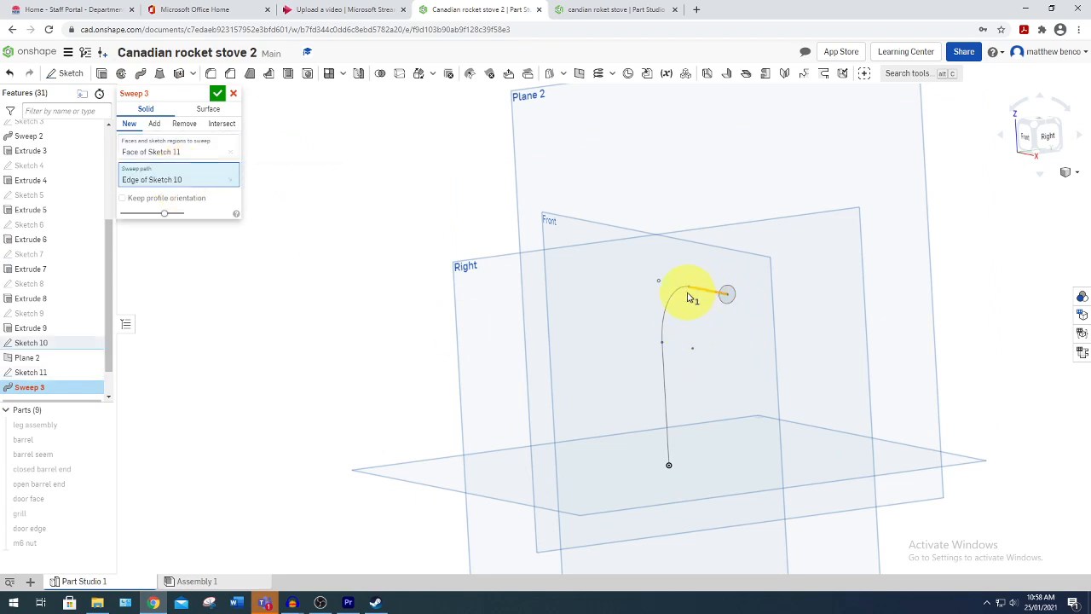
pyautogui.click(671, 300)
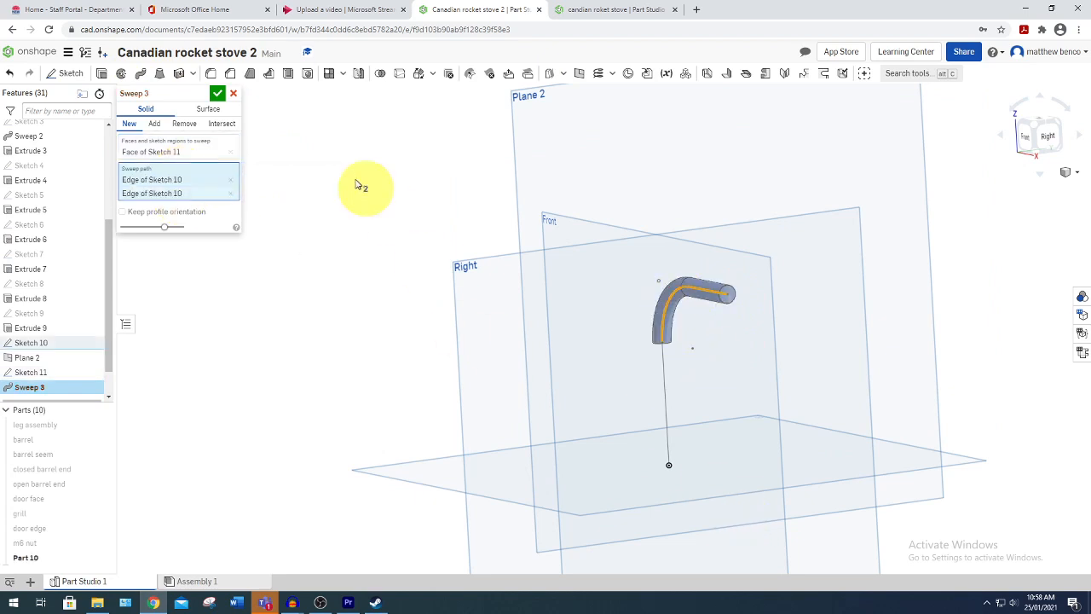
pyautogui.click(217, 94)
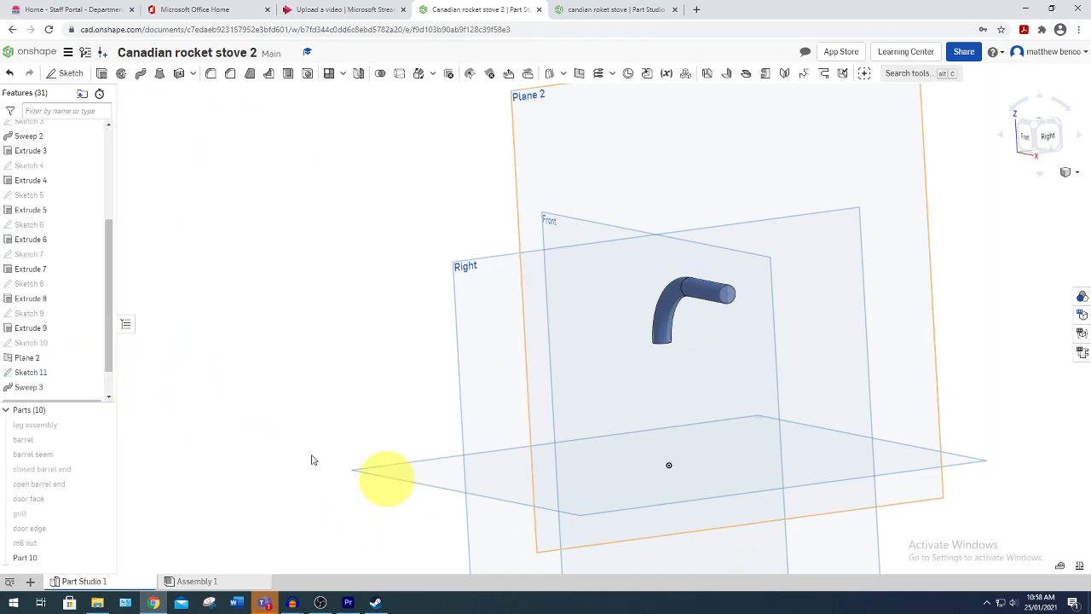
pyautogui.click(92, 372)
pyautogui.click(92, 343)
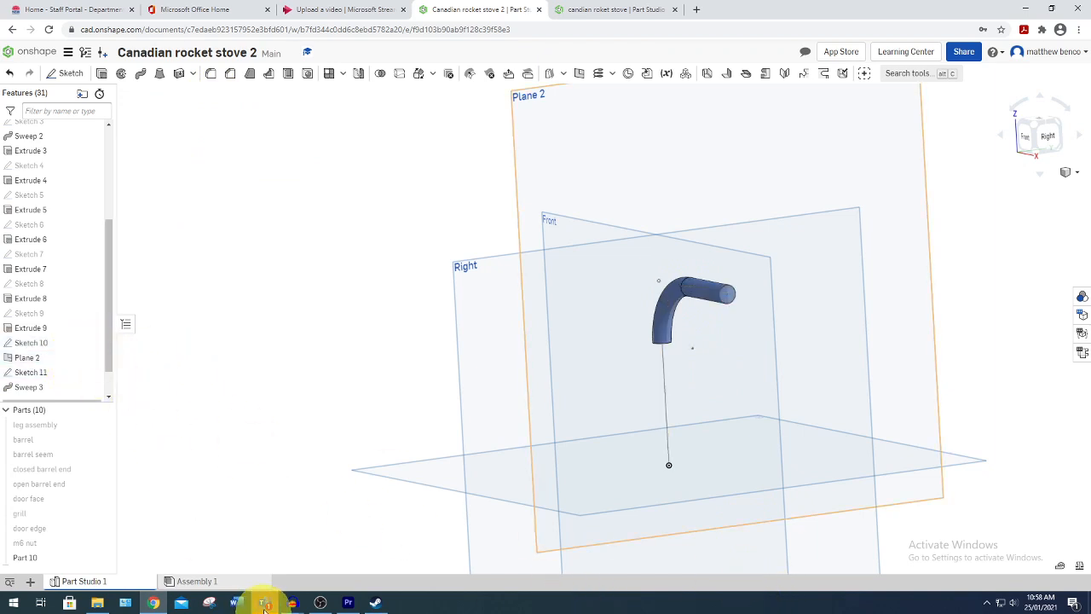
# - Create a plane offset 5 mm from the lower circular end face of the swept rod
pyautogui.moveTo(393, 486)
pyautogui.mouseDown(button='right')
pyautogui.moveTo(432, 485)
pyautogui.moveTo(435, 395)
pyautogui.mouseUp(button='right')
pyautogui.scroll(3, 657, 306)
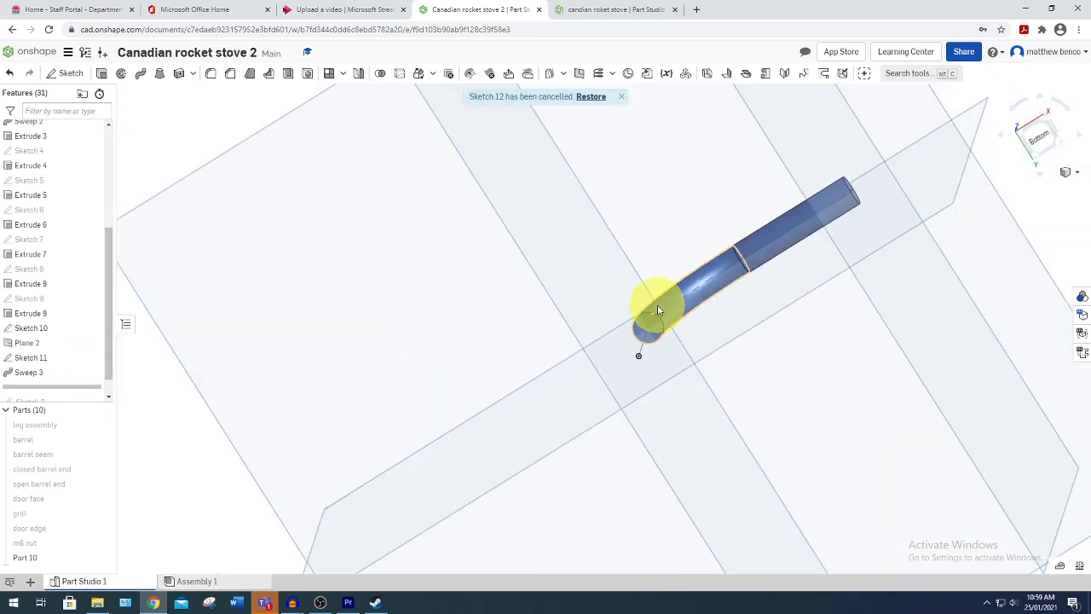
pyautogui.scroll(-4, 657, 305)
pyautogui.scroll(5, 668, 334)
pyautogui.scroll(5, 604, 251)
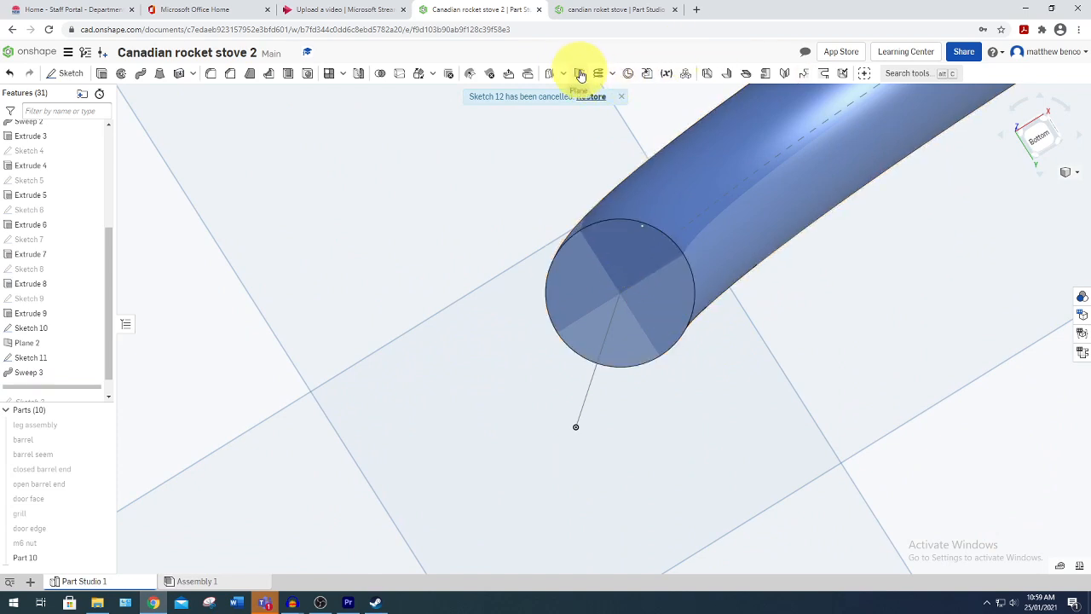
pyautogui.click(580, 74)
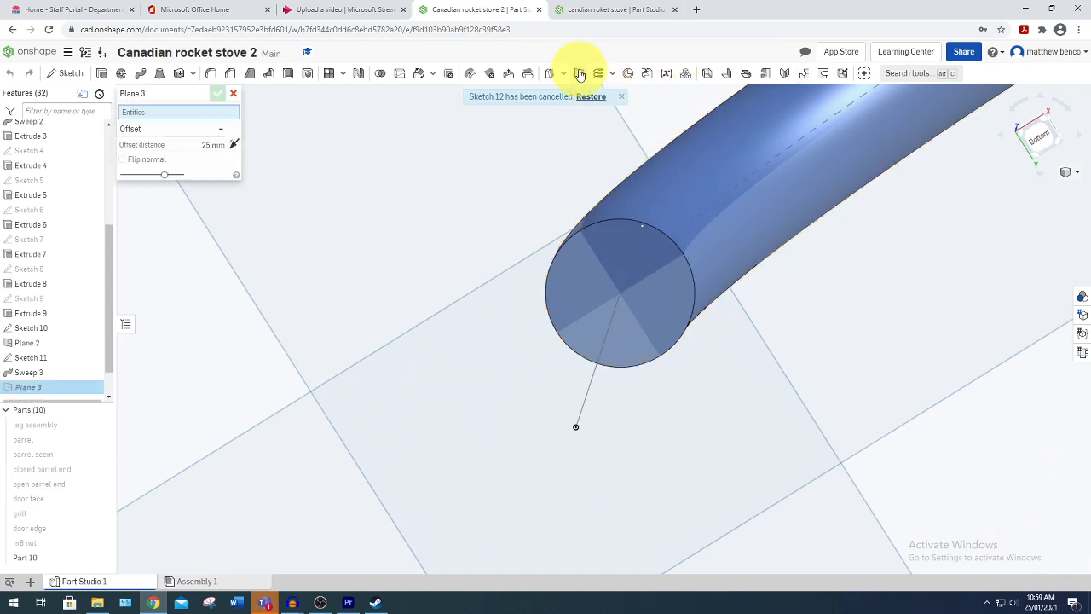
pyautogui.click(622, 256)
pyautogui.moveTo(222, 153); pyautogui.dragTo(207, 156)
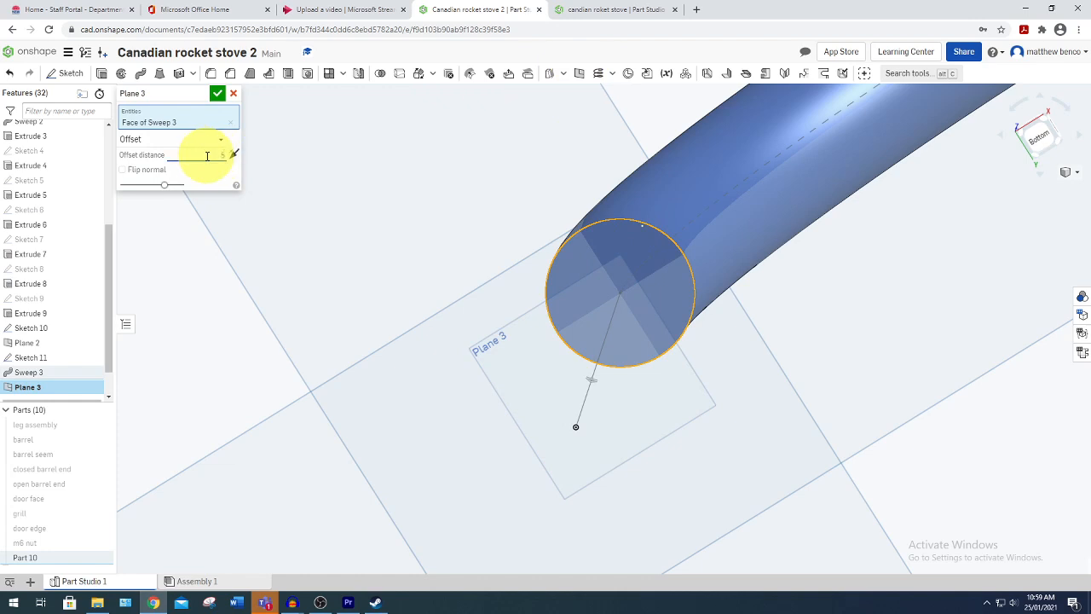
pyautogui.press('Return')
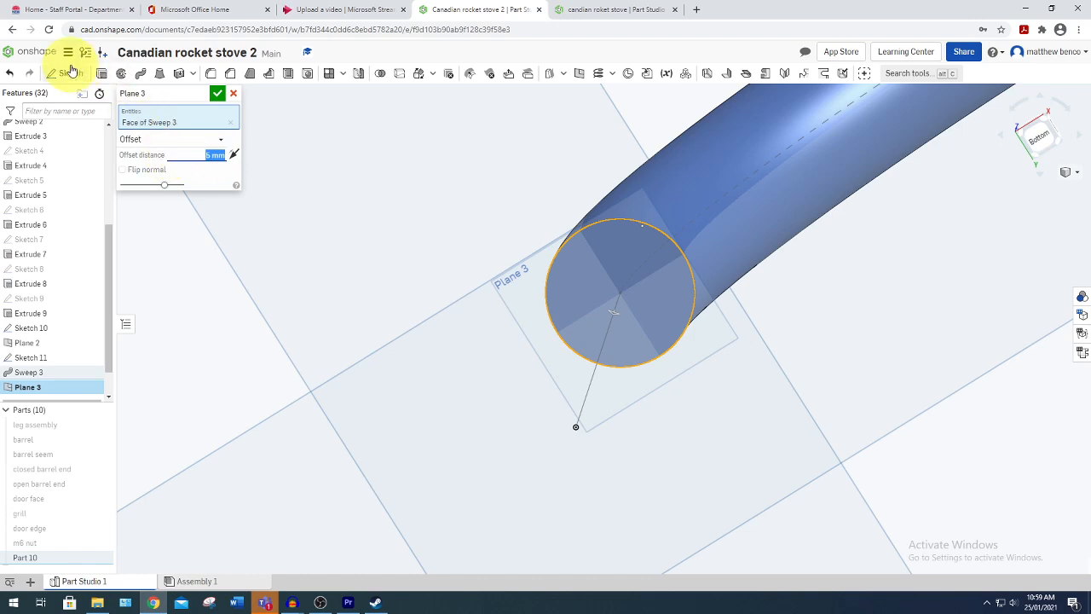
pyautogui.click(218, 96)
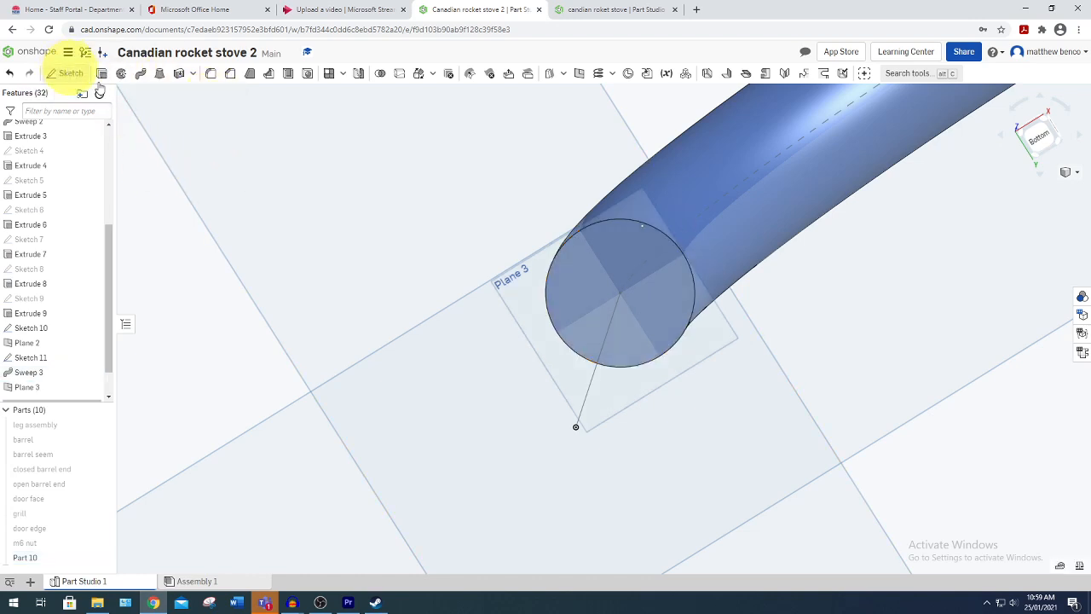
# - Start a sketch on the offset plane and draw a centre-point rectangle about 4.2 by 3.8 mm on the path line below the rod's end
pyautogui.click(70, 73)
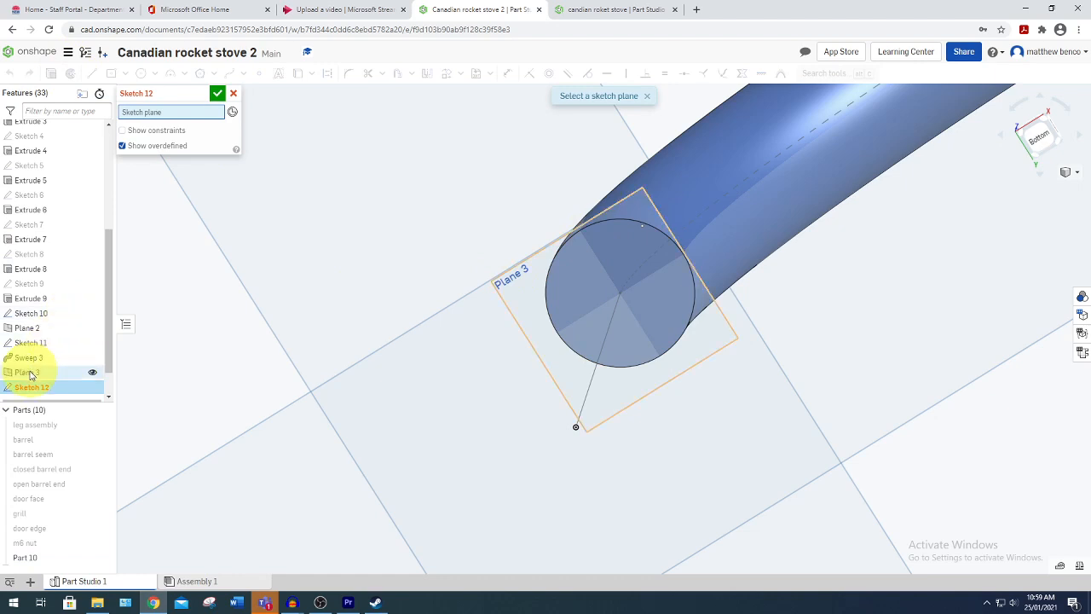
pyautogui.click(31, 372)
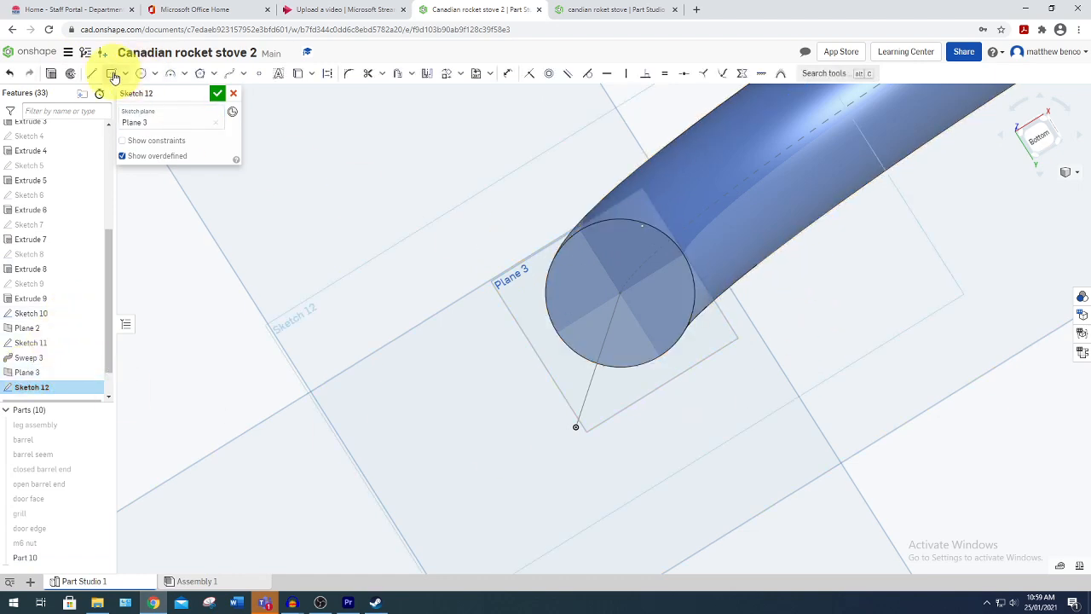
pyautogui.click(112, 74)
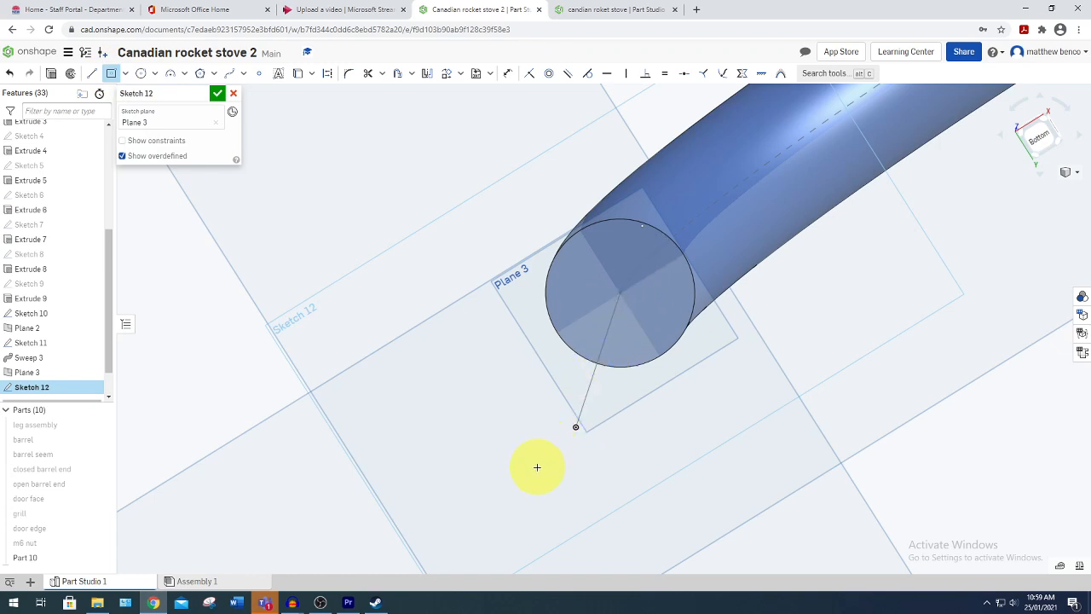
pyautogui.moveTo(536, 465)
pyautogui.mouseDown(button='right')
pyautogui.moveTo(784, 463)
pyautogui.moveTo(775, 463)
pyautogui.mouseUp(button='right')
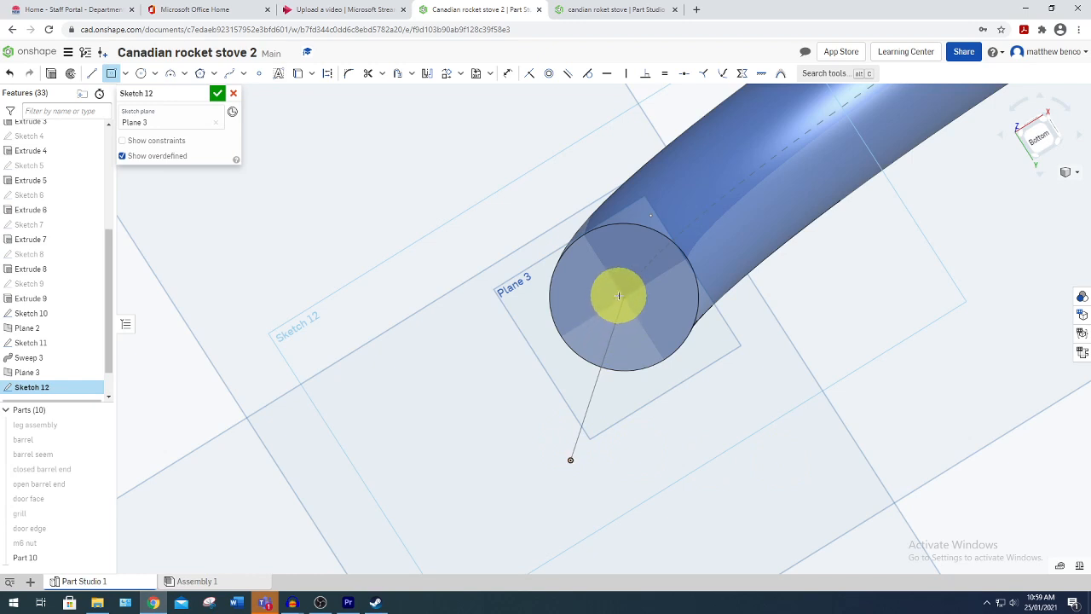
pyautogui.click(618, 318)
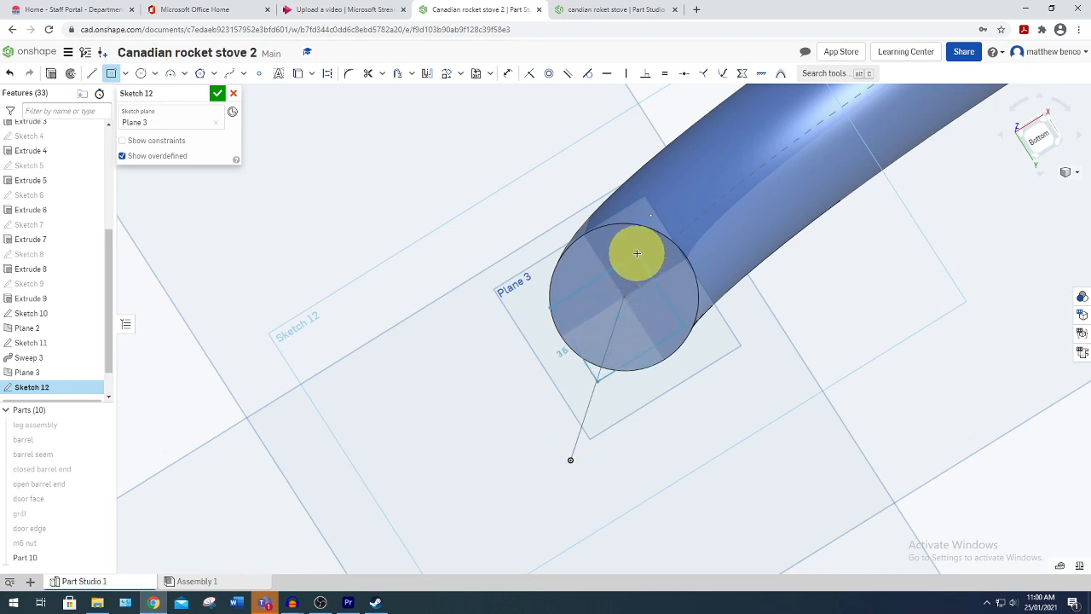
pyautogui.click(639, 254)
# - Dimension the rectangle below the rod's end to 4 mm by 4 mm and finish the sketch
pyautogui.click(507, 72)
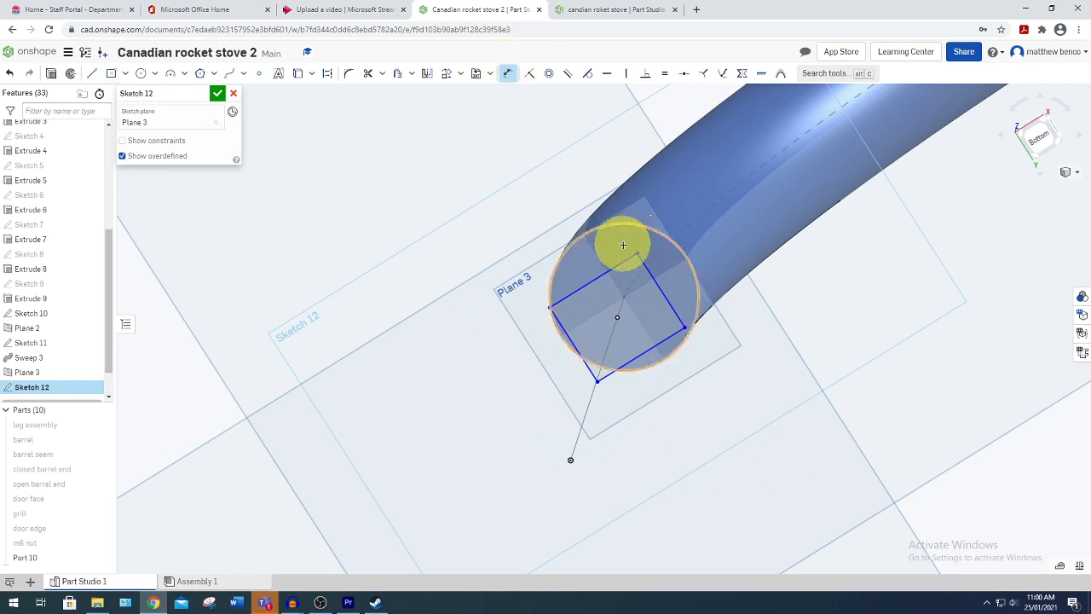
pyautogui.click(605, 272)
pyautogui.click(527, 196)
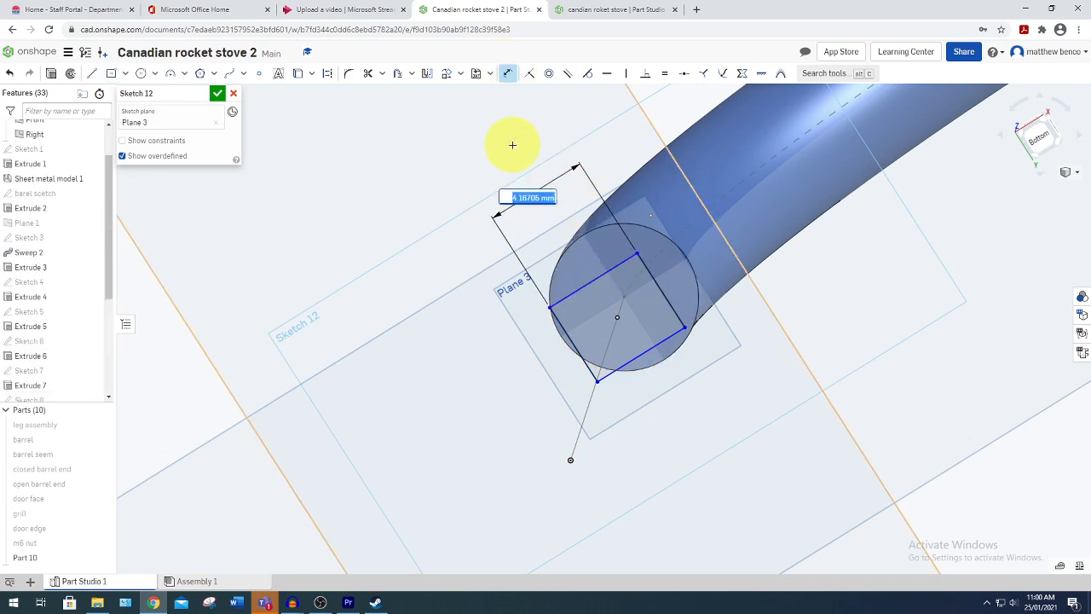
pyautogui.write('42')
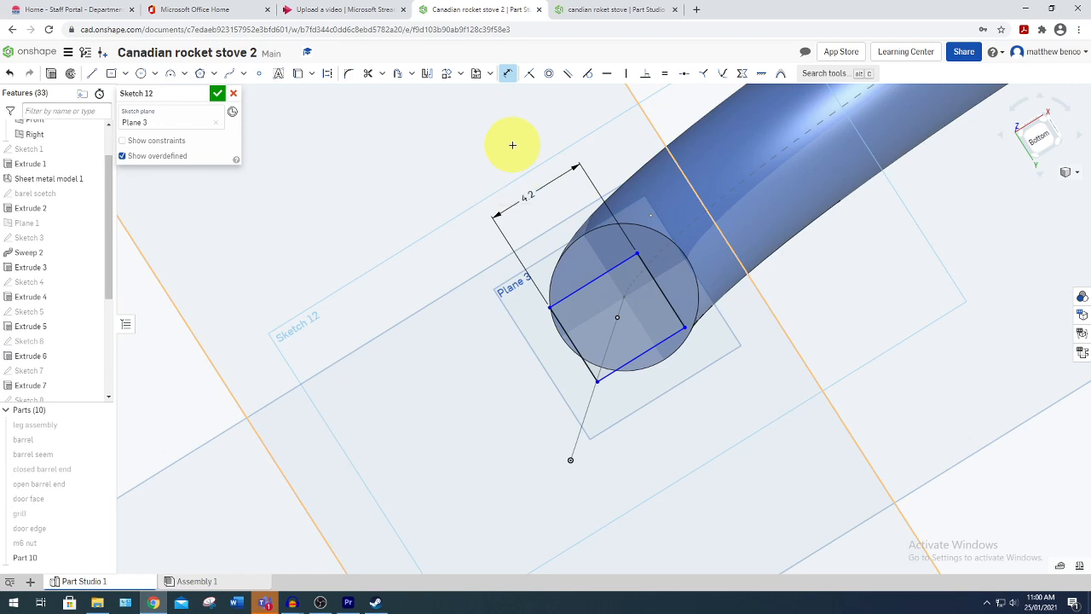
pyautogui.press('Return')
pyautogui.click(652, 276)
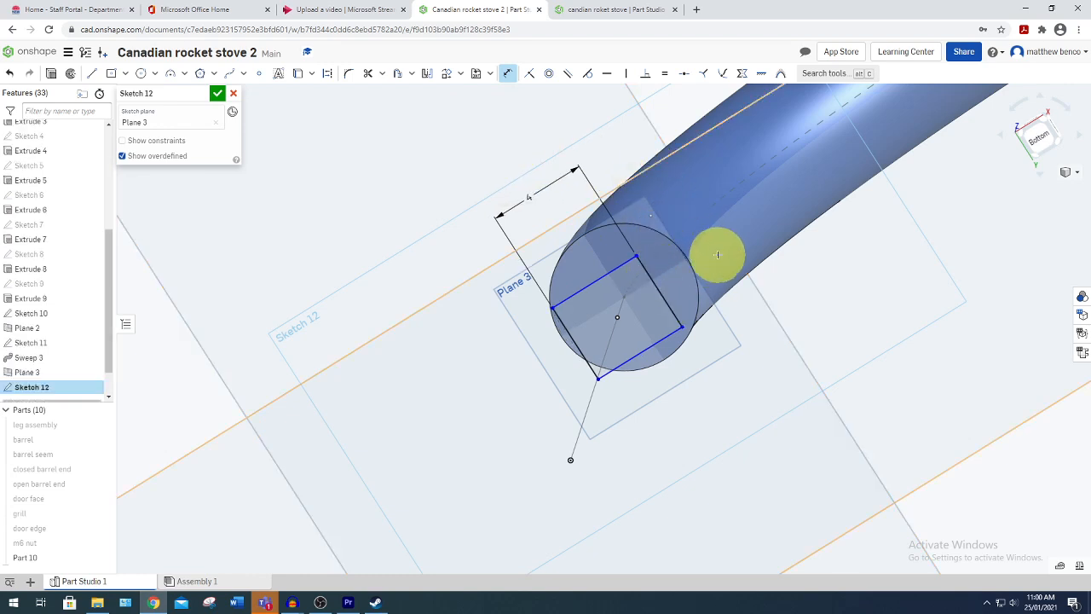
pyautogui.click(732, 253)
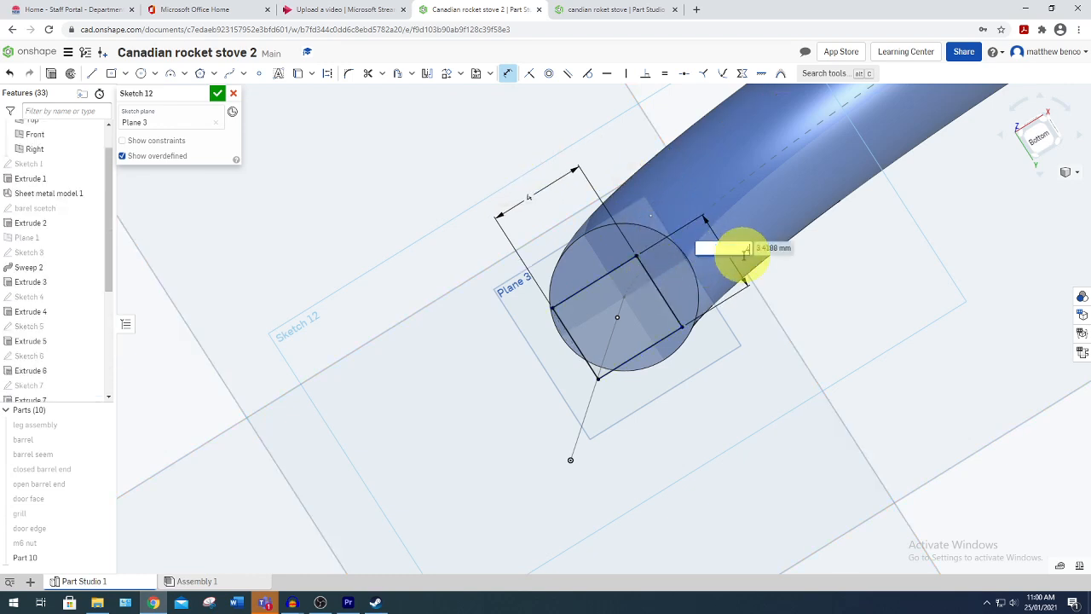
pyautogui.write('4')
pyautogui.press('Return')
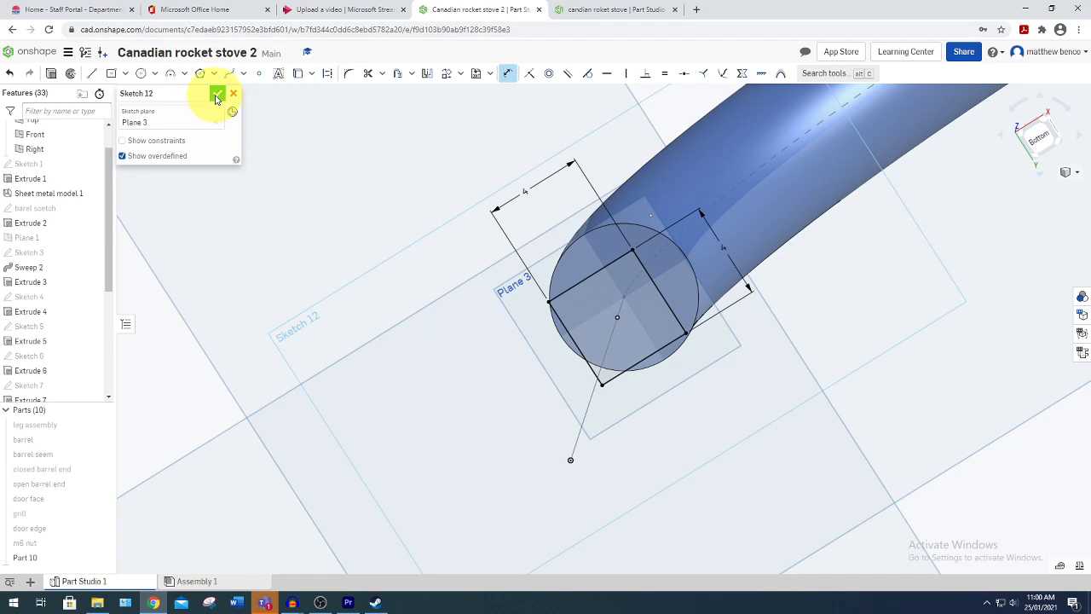
pyautogui.click(217, 94)
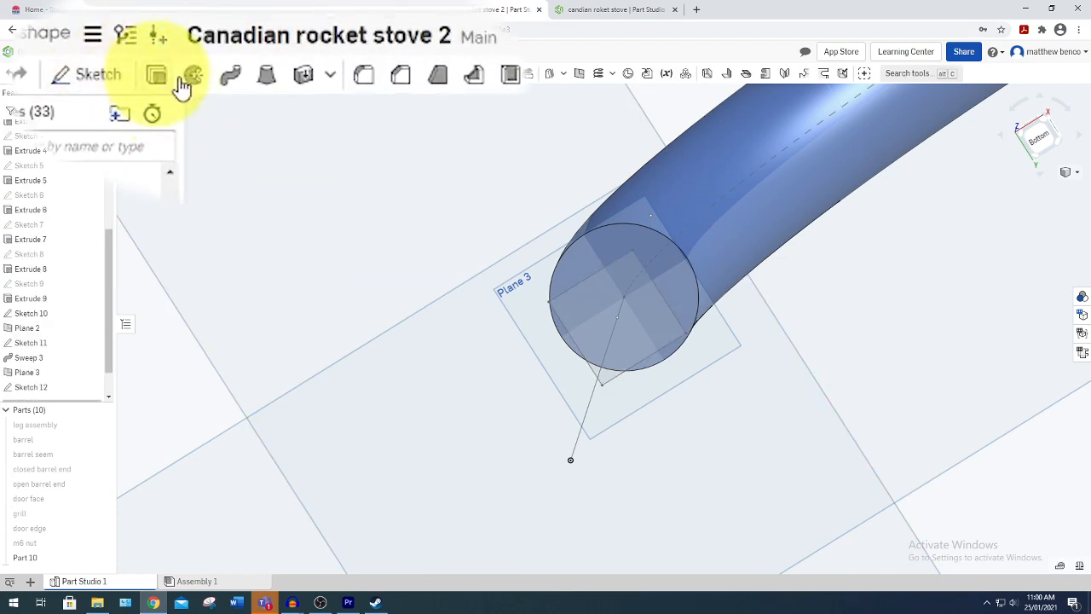
# - Loft from the rod's lower circular end face to the 4 mm square sketch, using the Add operation
pyautogui.click(268, 78)
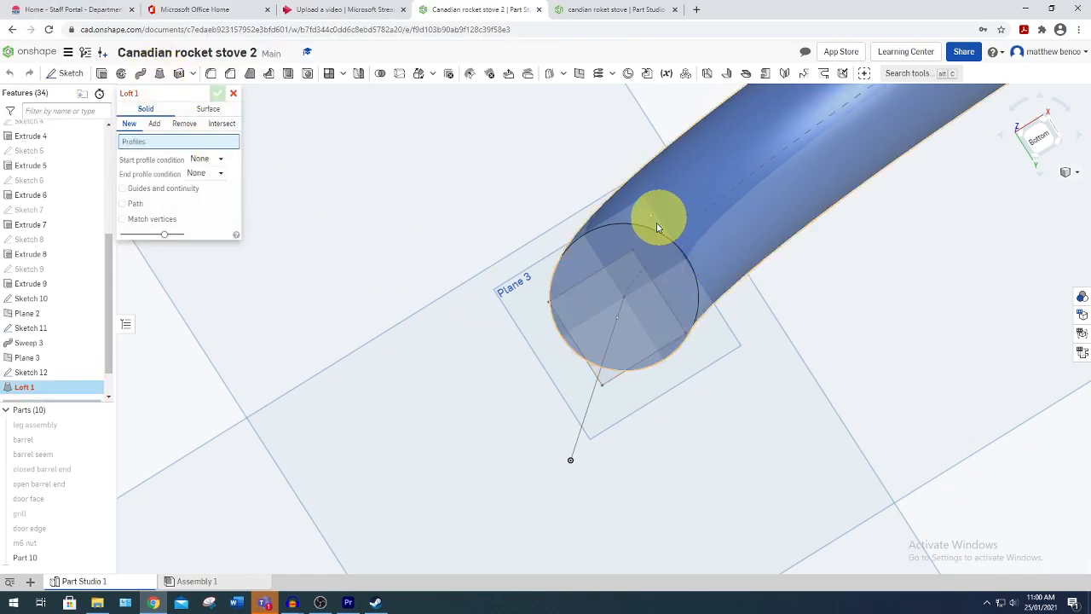
pyautogui.click(645, 244)
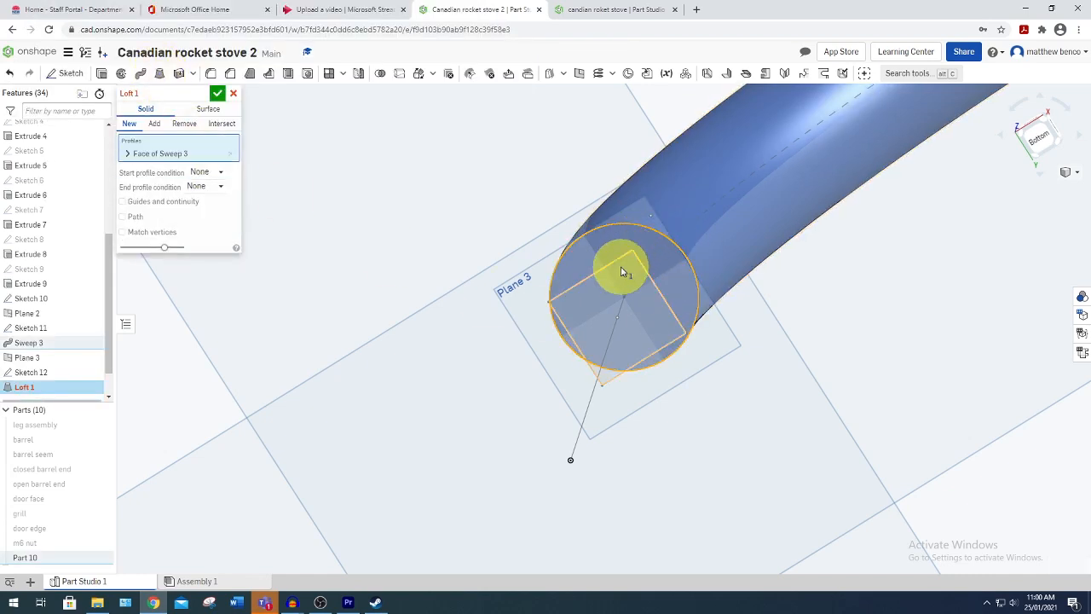
pyautogui.click(622, 269)
pyautogui.moveTo(888, 386); pyautogui.dragTo(864, 406, button='right')
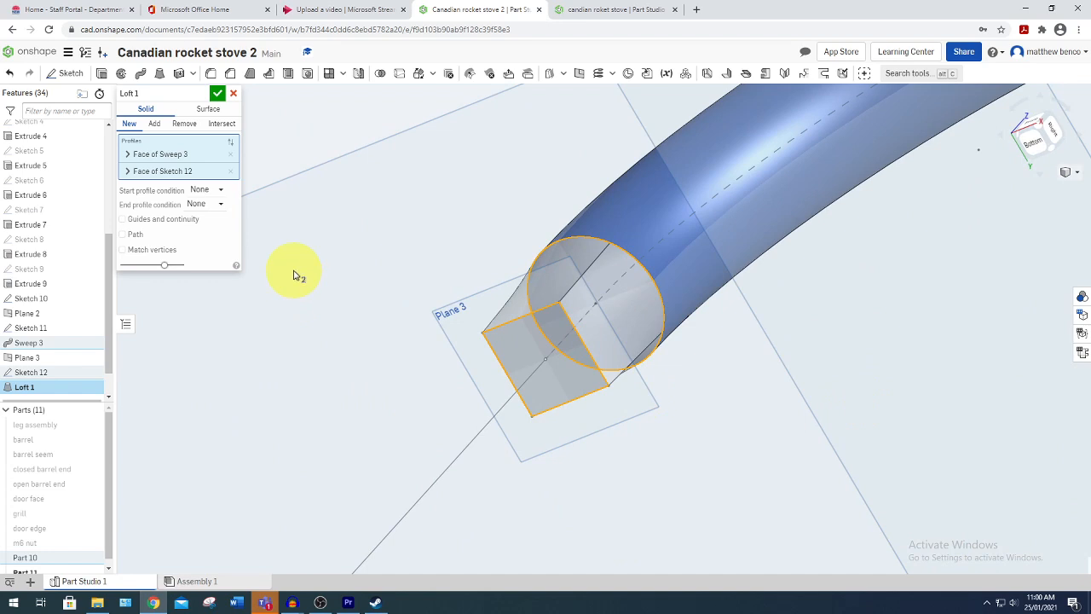
pyautogui.click(152, 124)
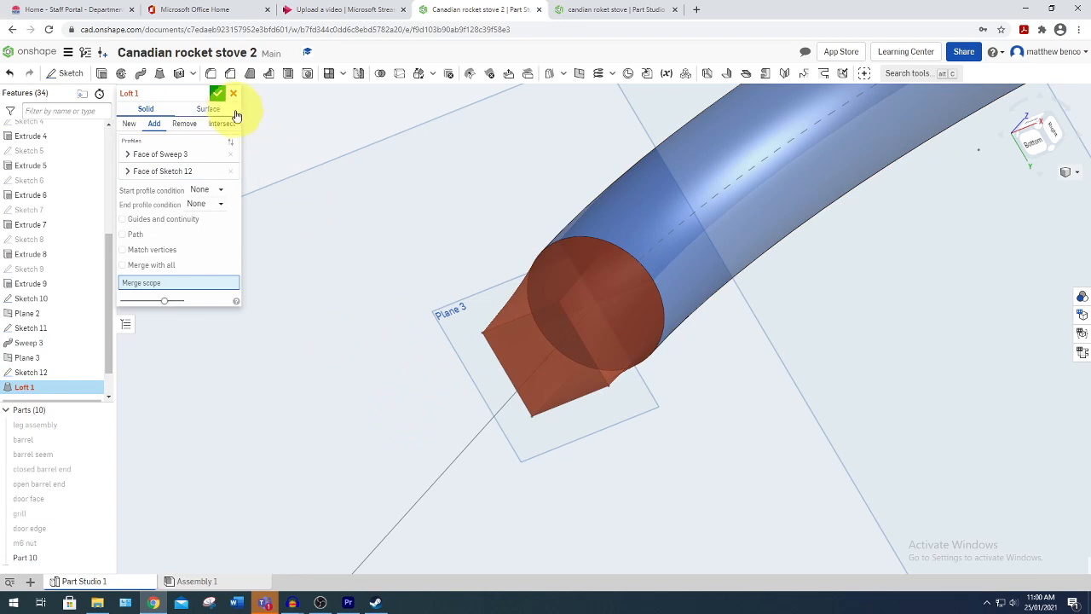
pyautogui.click(217, 93)
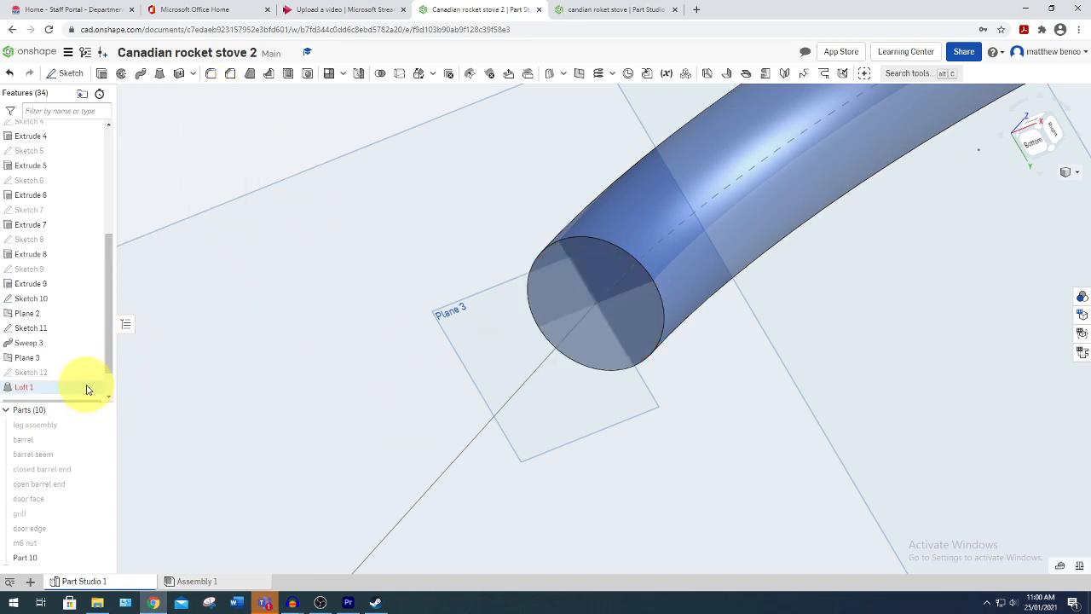
# - Edit the loft so that its merge scope is the swept rod, Part 10, and accept it
pyautogui.moveTo(87, 389)
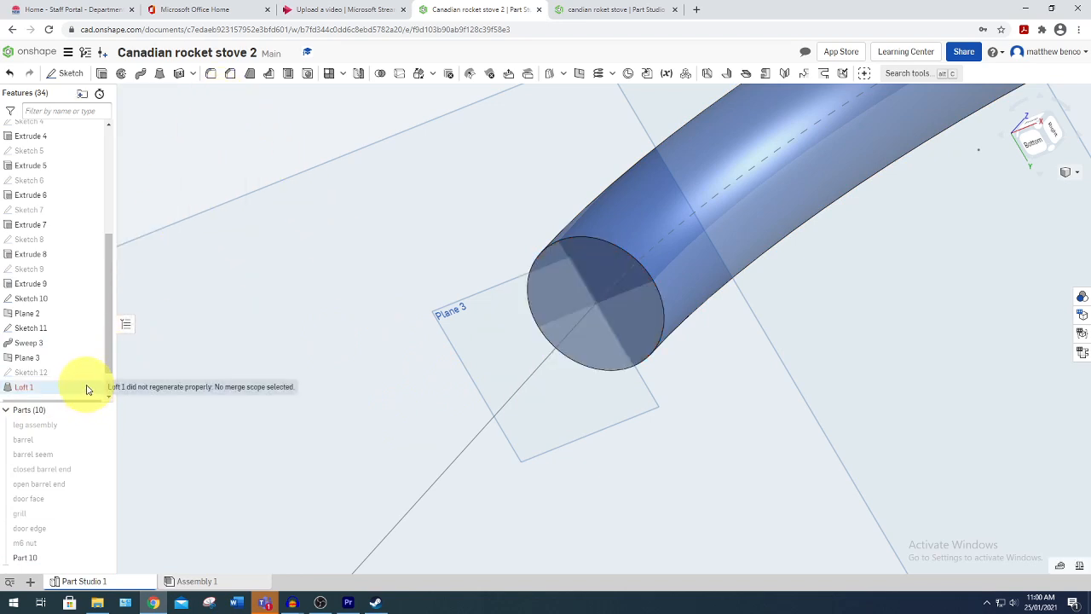
pyautogui.doubleClick(87, 390)
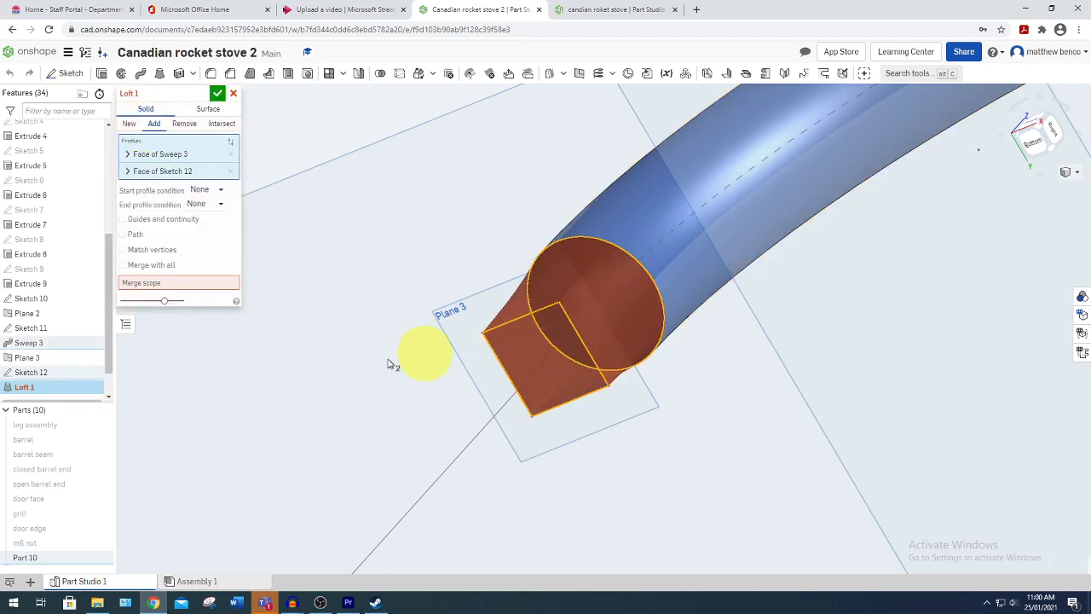
pyautogui.click(167, 287)
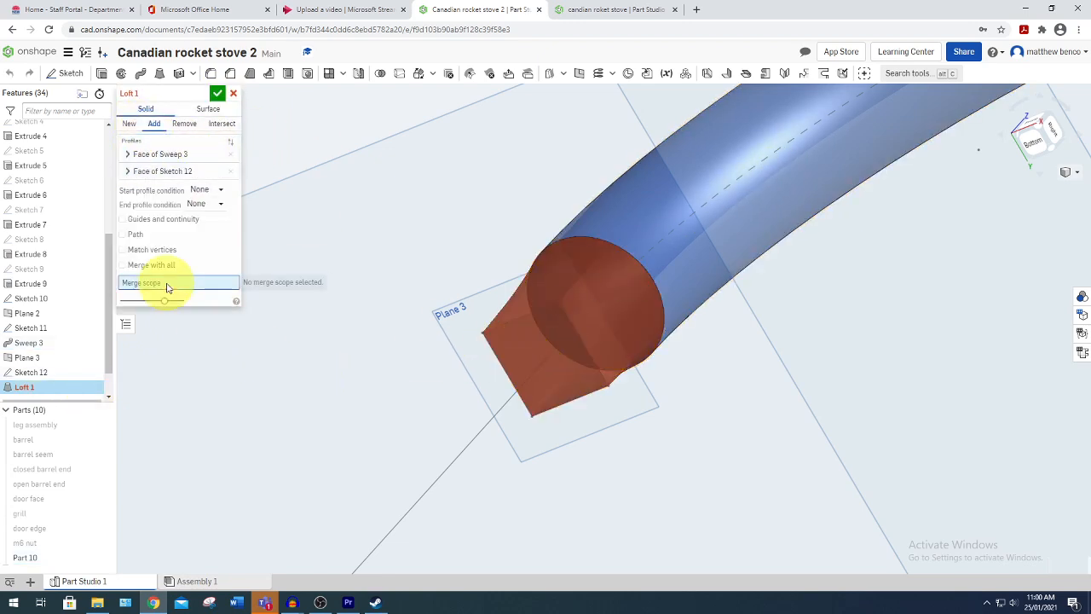
pyautogui.click(780, 200)
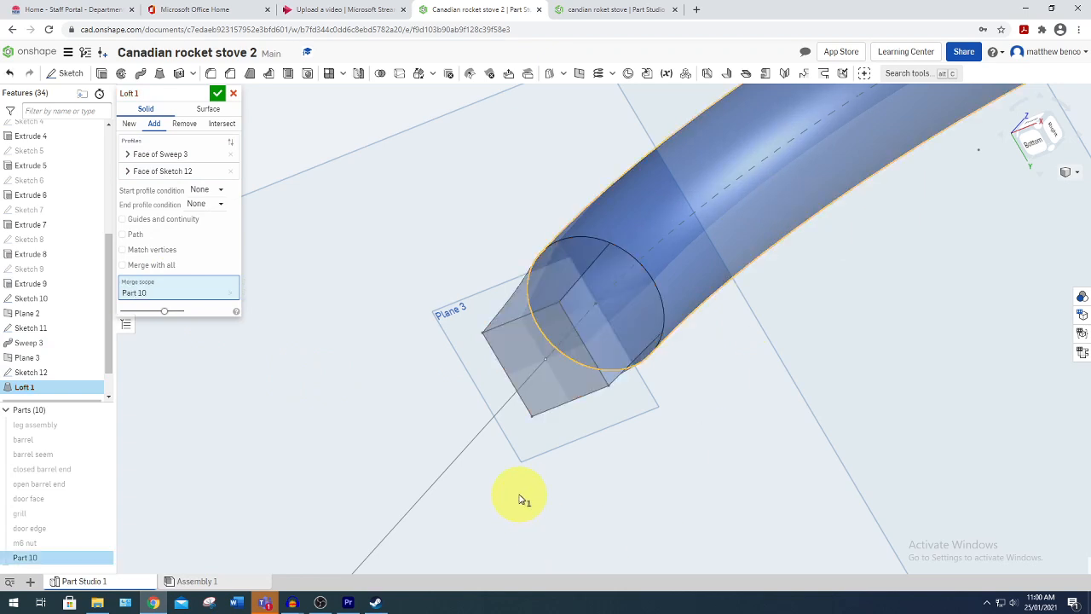
pyautogui.scroll(-3, 516, 426)
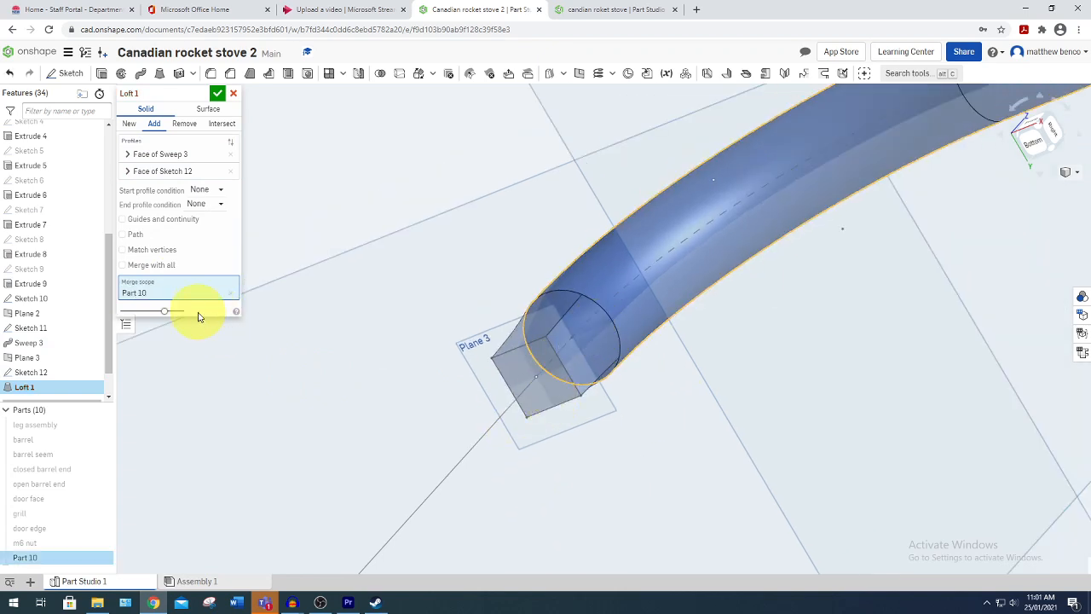
pyautogui.click(217, 93)
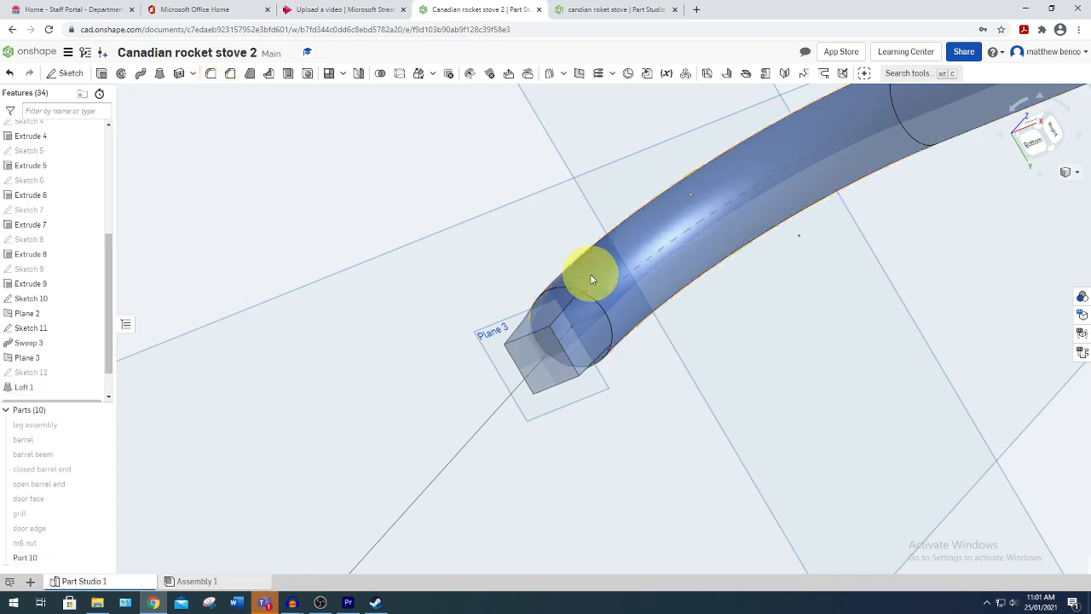
# - Start a sketch on the Top plane and draw a centre-point rectangle about 1.9 mm wide at the lower end of the path line
pyautogui.scroll(-3, 707, 392)
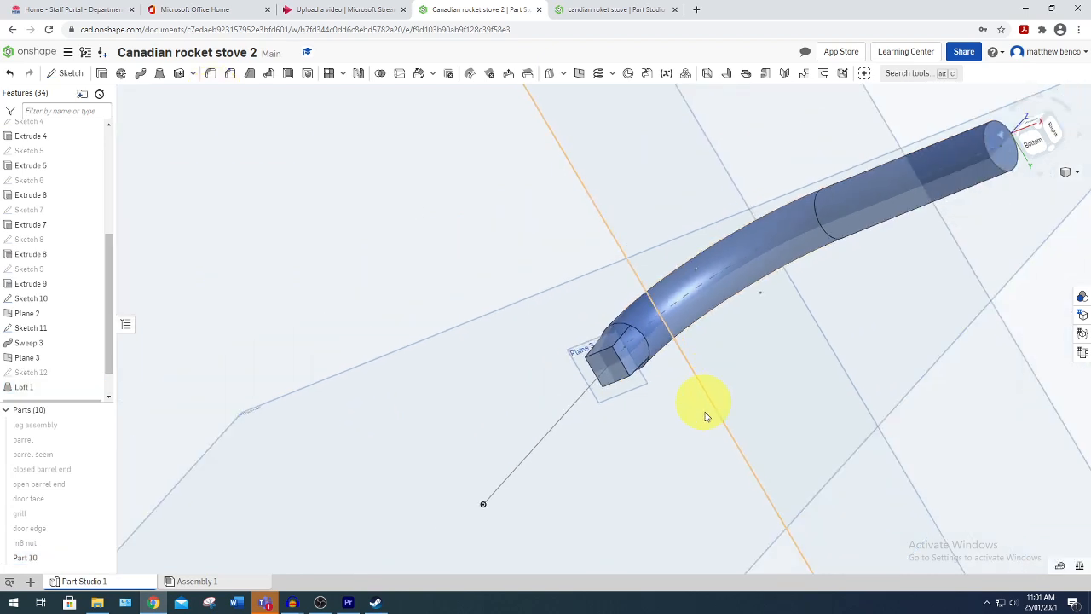
pyautogui.click(61, 78)
pyautogui.scroll(-4, 629, 401)
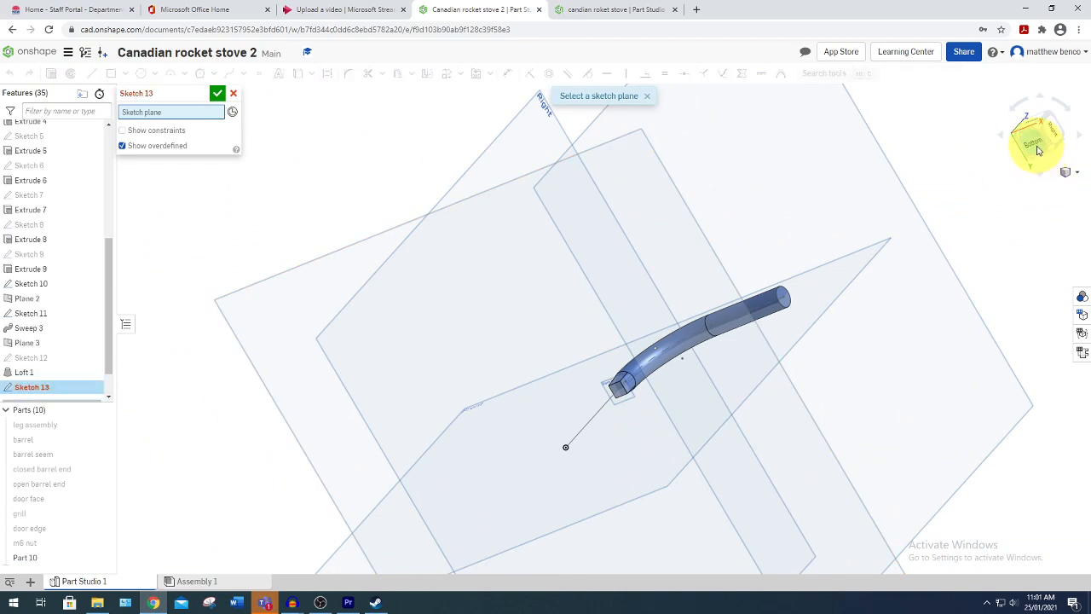
pyautogui.click(1034, 144)
pyautogui.click(682, 225)
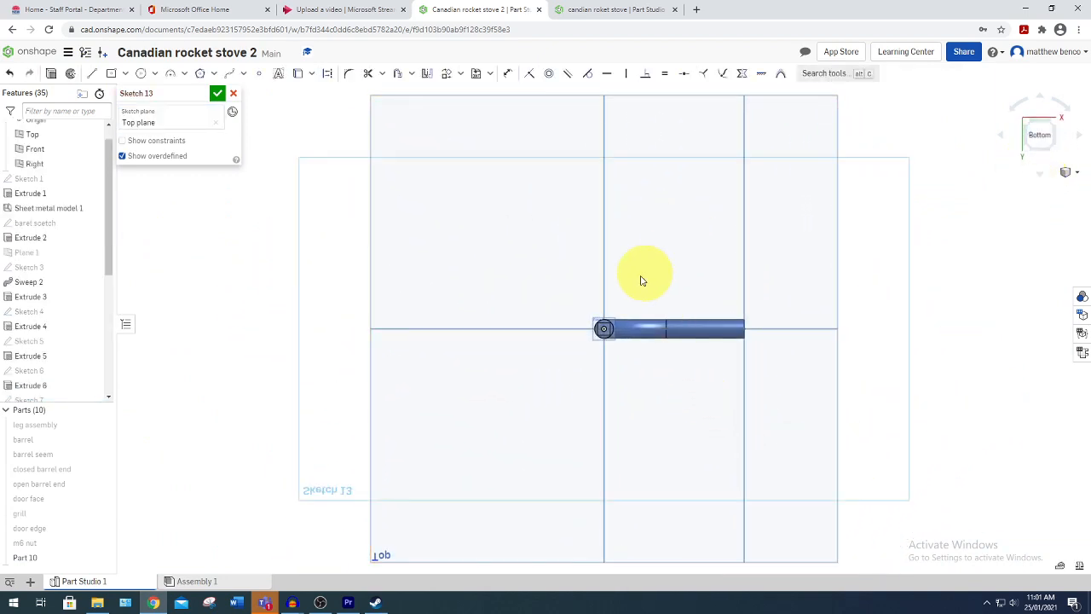
pyautogui.scroll(5, 630, 287)
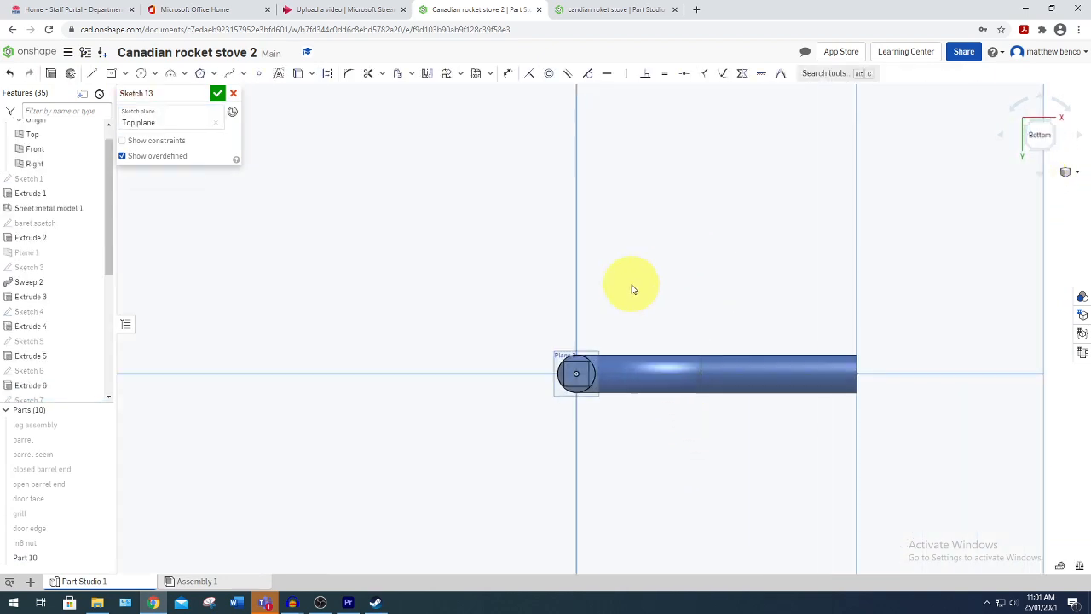
pyautogui.click(110, 74)
pyautogui.scroll(3, 588, 426)
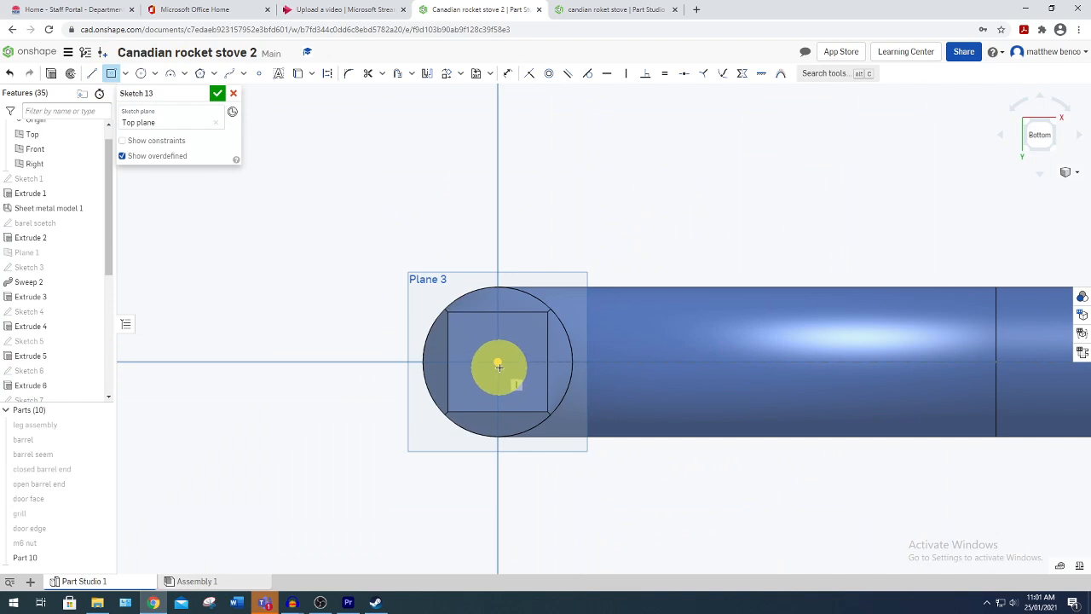
pyautogui.click(498, 361)
pyautogui.click(522, 349)
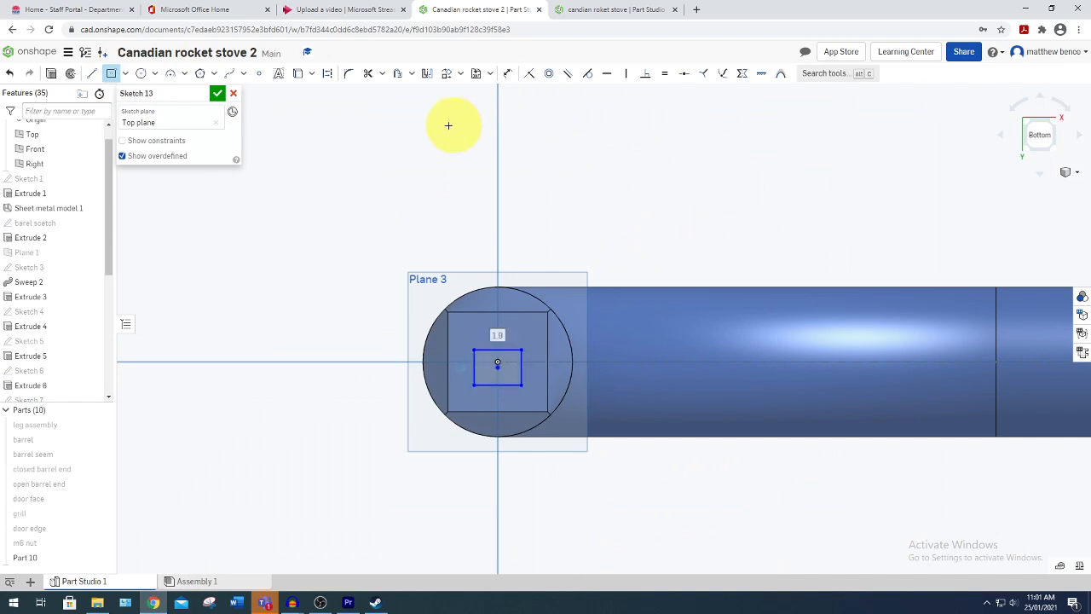
# - Dimension the small rectangle's width to 1 mm
pyautogui.click(510, 76)
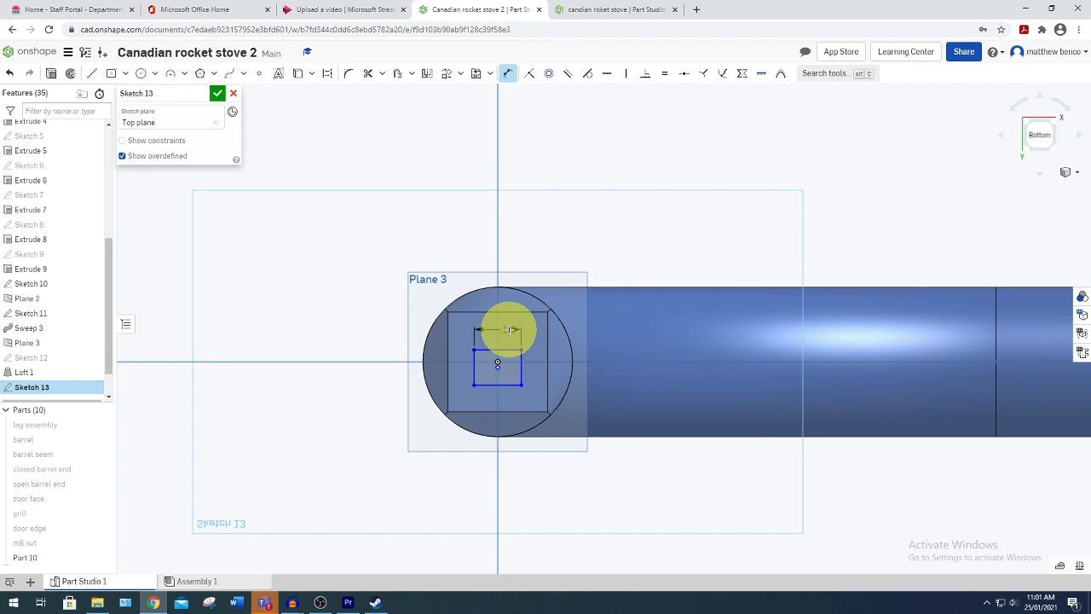
pyautogui.click(508, 329)
pyautogui.write('1')
pyautogui.press('Return')
# - Dimension the small rectangle's height to 1 mm and finish the sketch
pyautogui.click(510, 367)
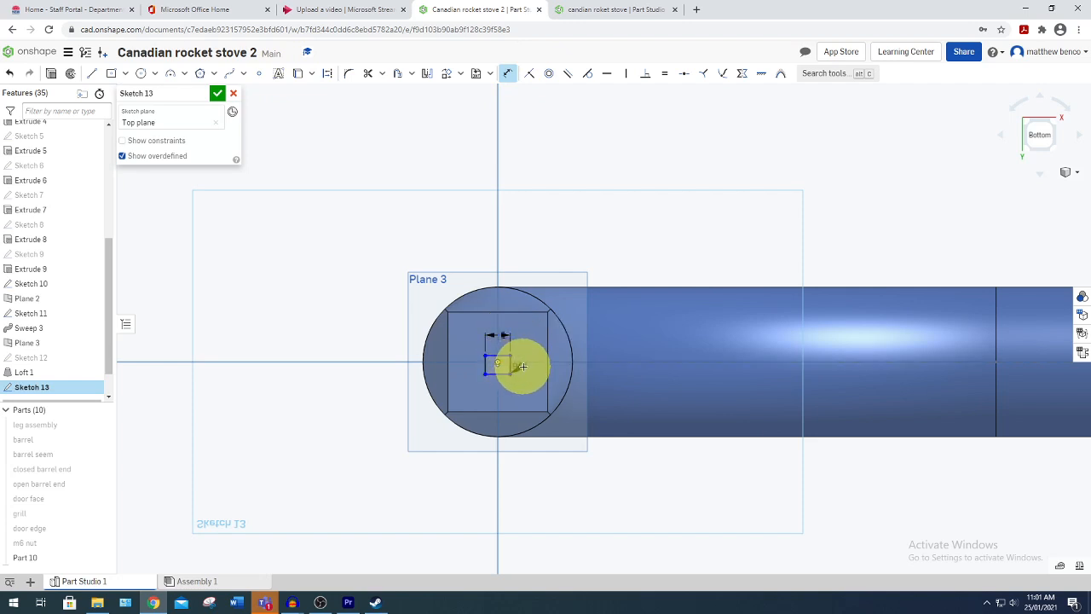
pyautogui.moveTo(528, 366); pyautogui.dragTo(515, 118)
pyautogui.click(509, 75)
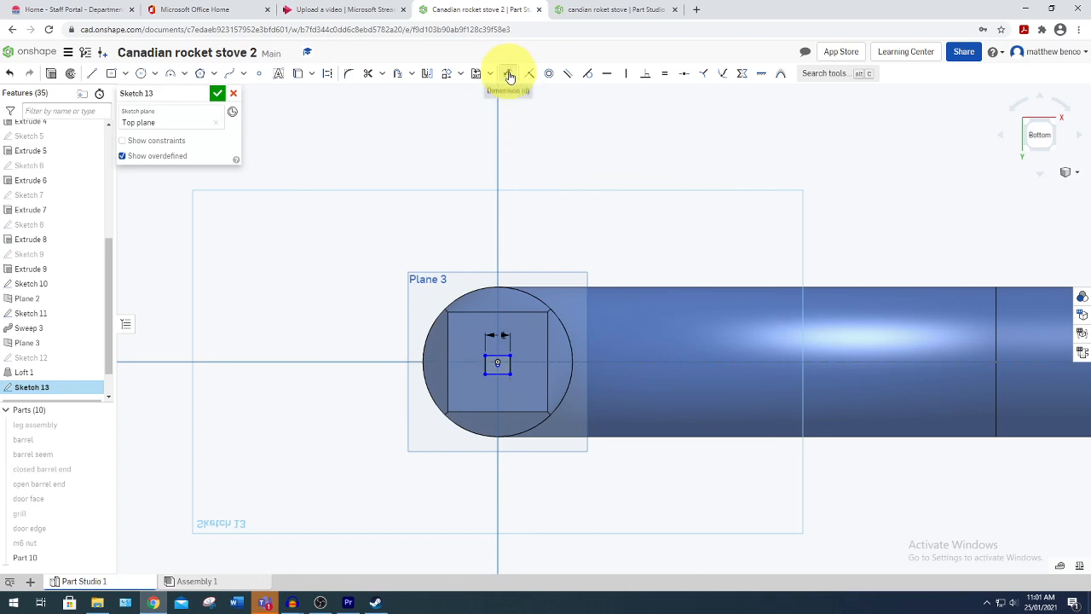
pyautogui.scroll(5, 551, 348)
pyautogui.click(490, 366)
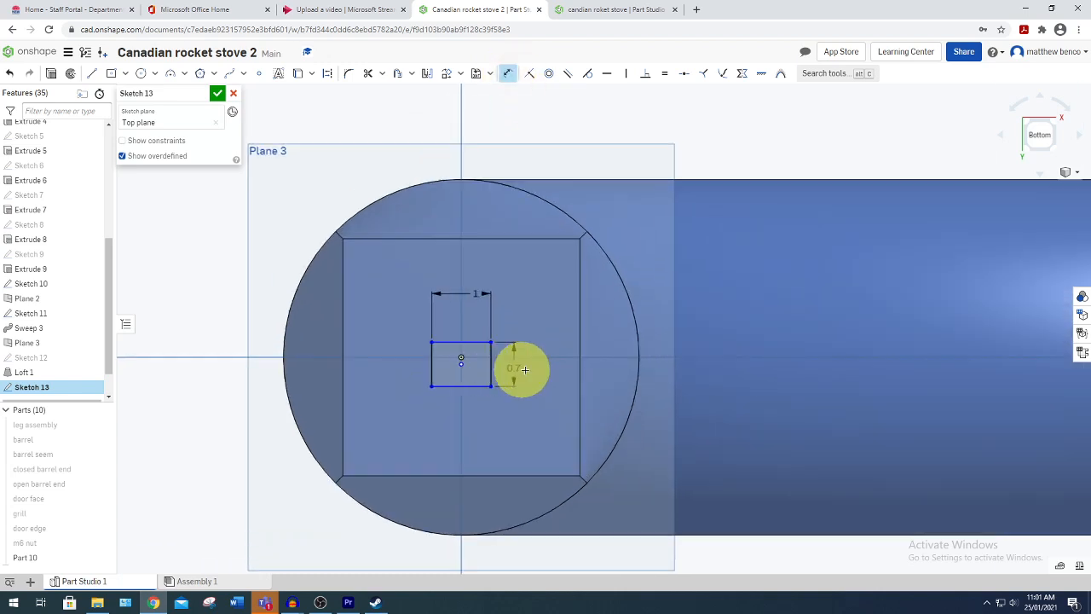
pyautogui.click(527, 372)
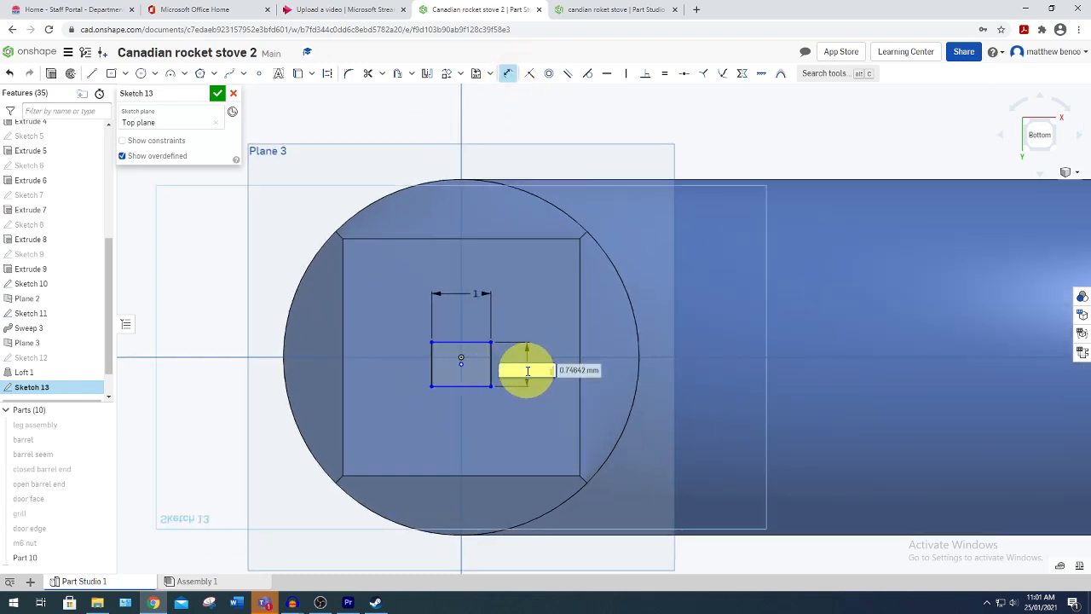
pyautogui.write('1')
pyautogui.press('Return')
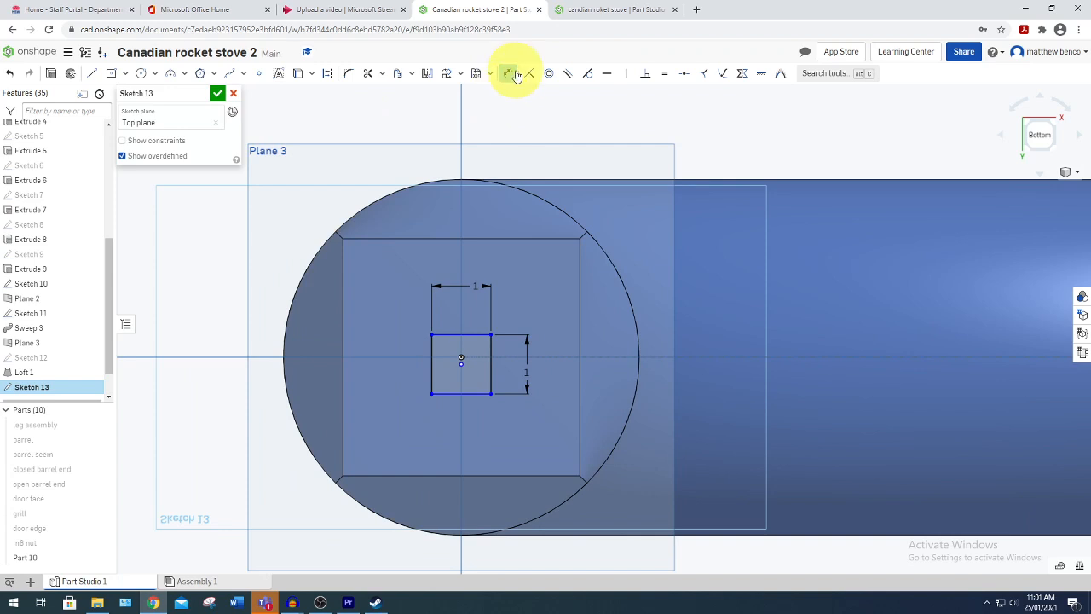
pyautogui.click(218, 94)
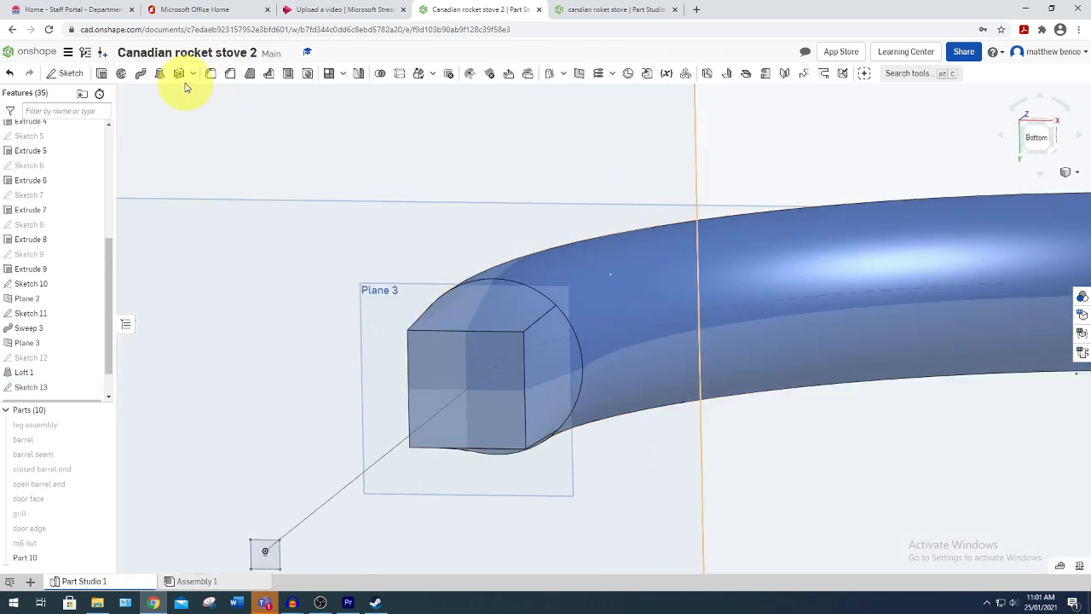
# - Loft from the square end face of the rod to the 1 mm square sketch, adding the tapered tip to Part 10
pyautogui.click(160, 74)
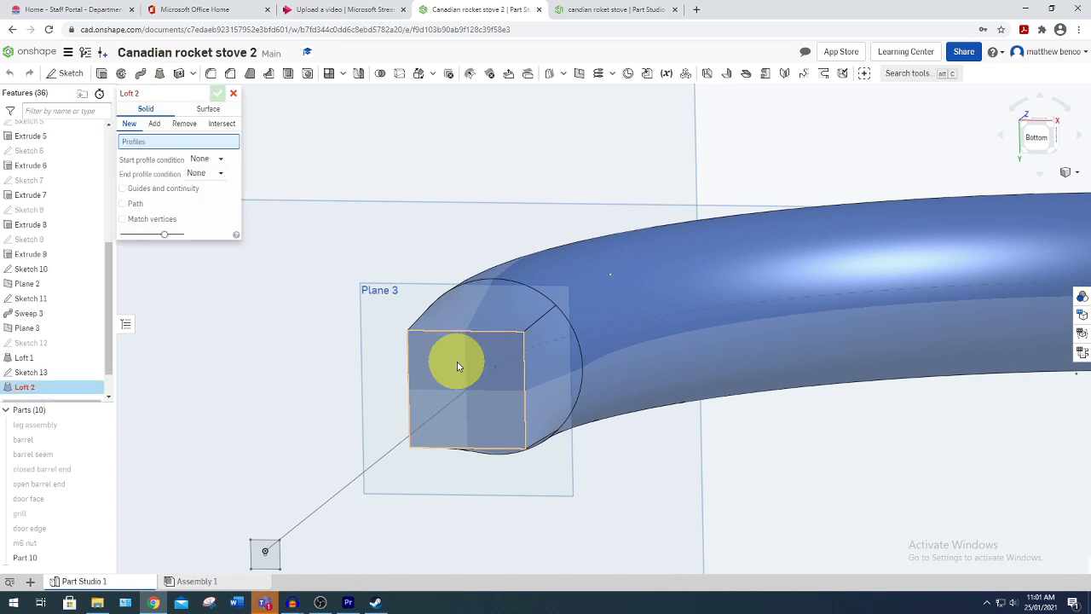
pyautogui.click(446, 366)
pyautogui.click(271, 559)
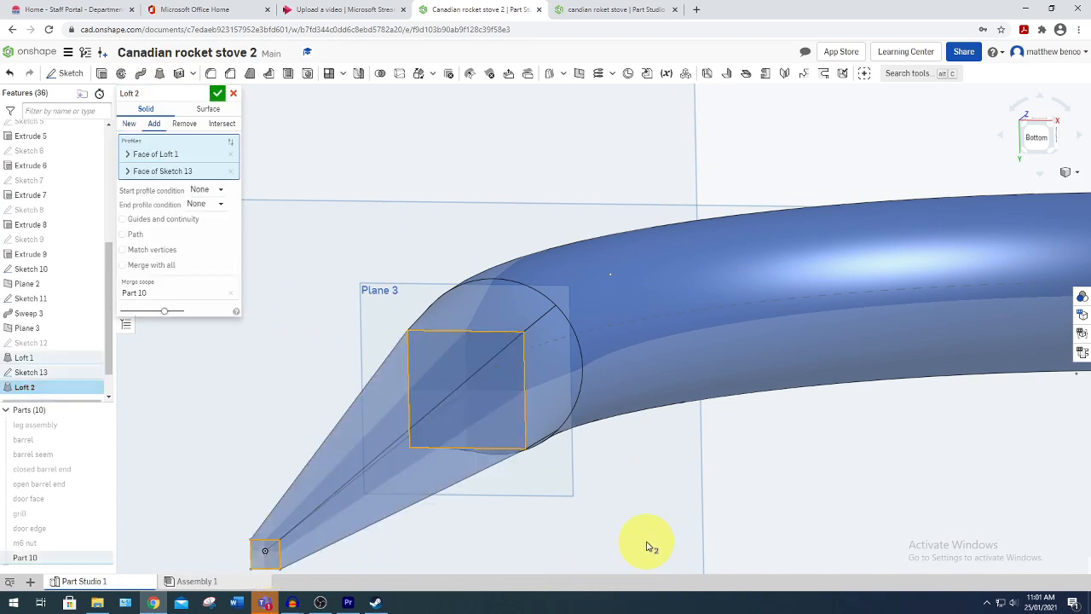
pyautogui.click(219, 98)
pyautogui.scroll(-2, 595, 417)
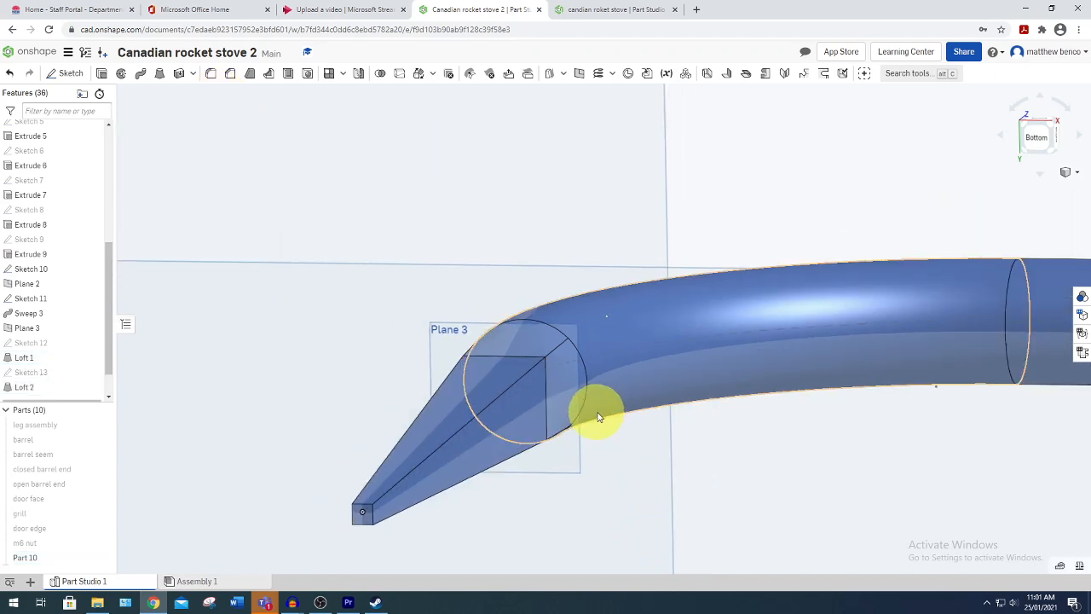
pyautogui.moveTo(779, 470); pyautogui.dragTo(725, 480, button='right')
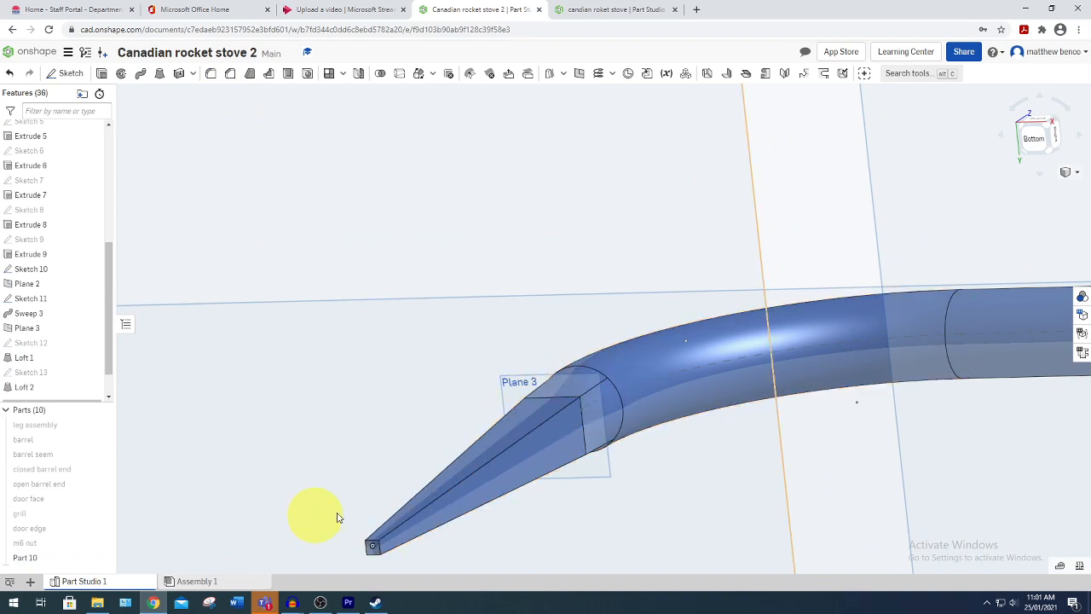
# - Open the properties of Part 10, the tapered bent rod, and name it "door handle"
pyautogui.scroll(-2, 566, 474)
pyautogui.scroll(-2, 566, 478)
pyautogui.moveTo(628, 538); pyautogui.dragTo(657, 541, button='right')
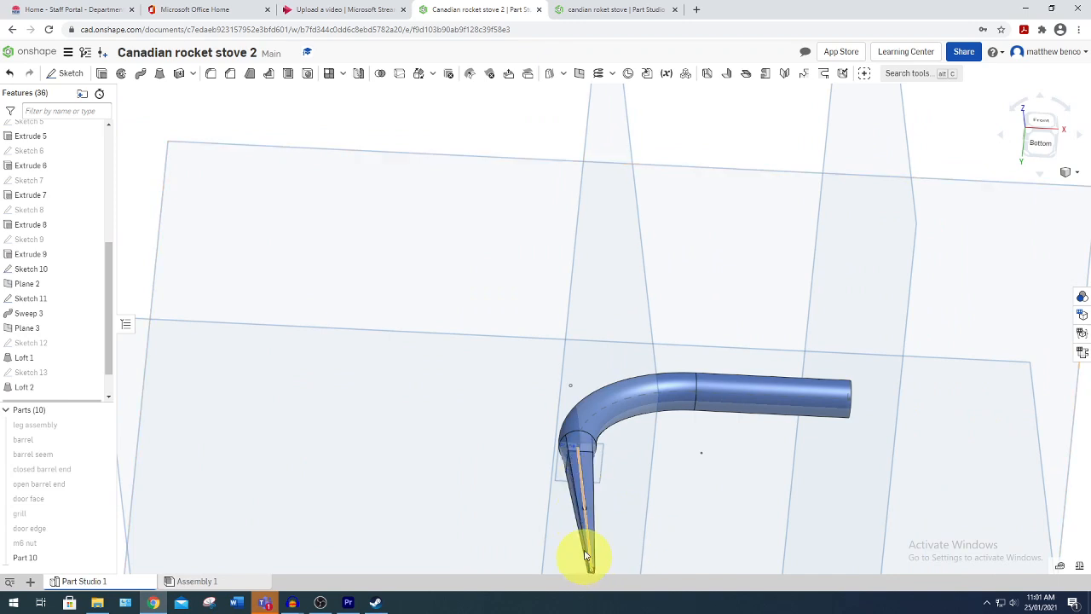
pyautogui.scroll(-3, 645, 470)
pyautogui.moveTo(645, 470); pyautogui.dragTo(384, 440, button='right')
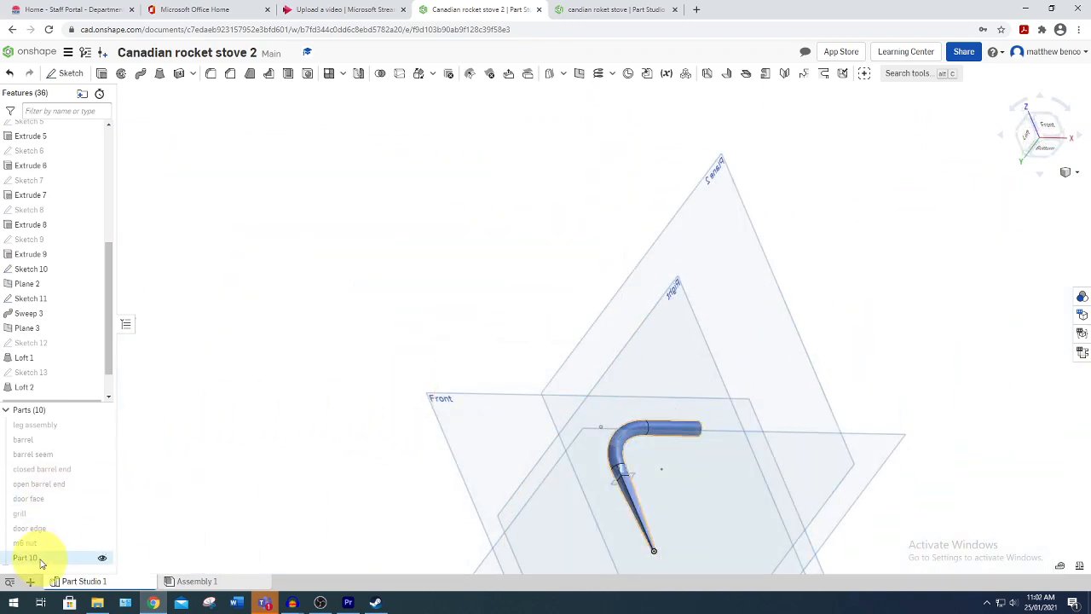
pyautogui.rightClick(40, 563)
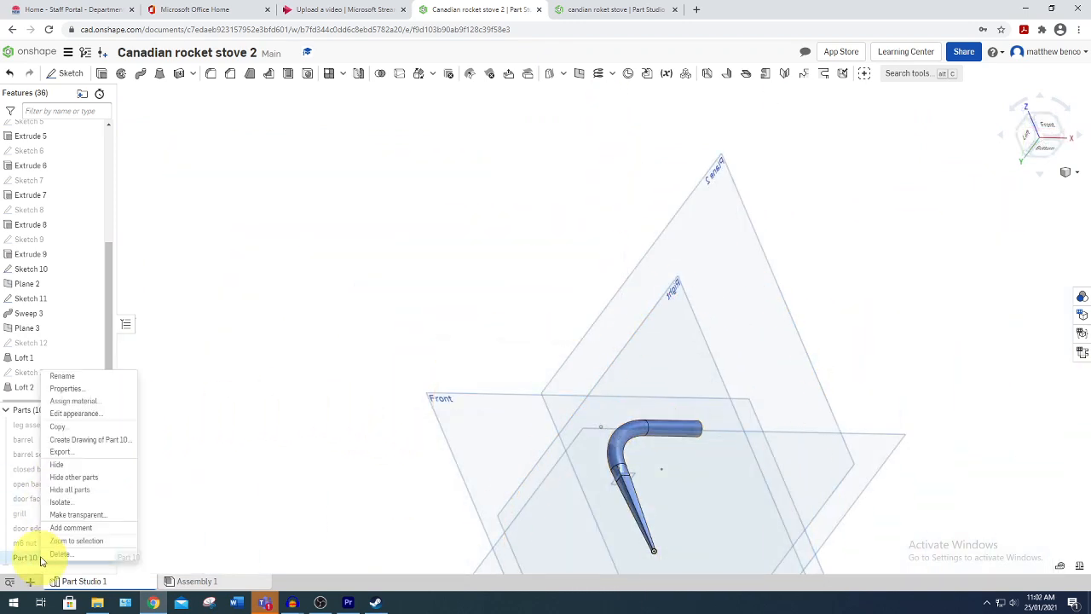
pyautogui.click(92, 390)
pyautogui.write('do')
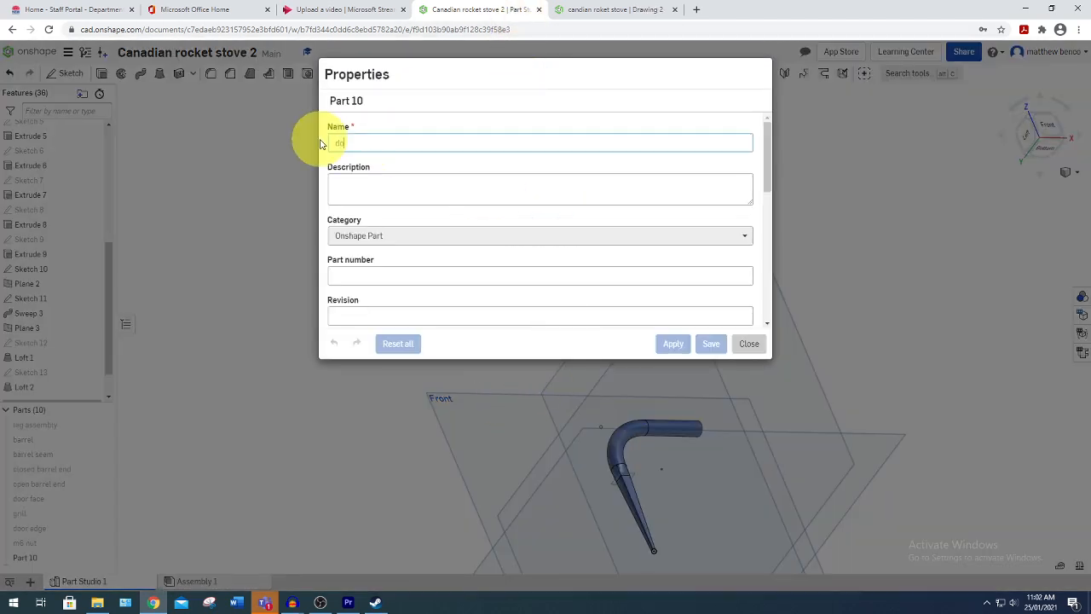
pyautogui.write('or handle')
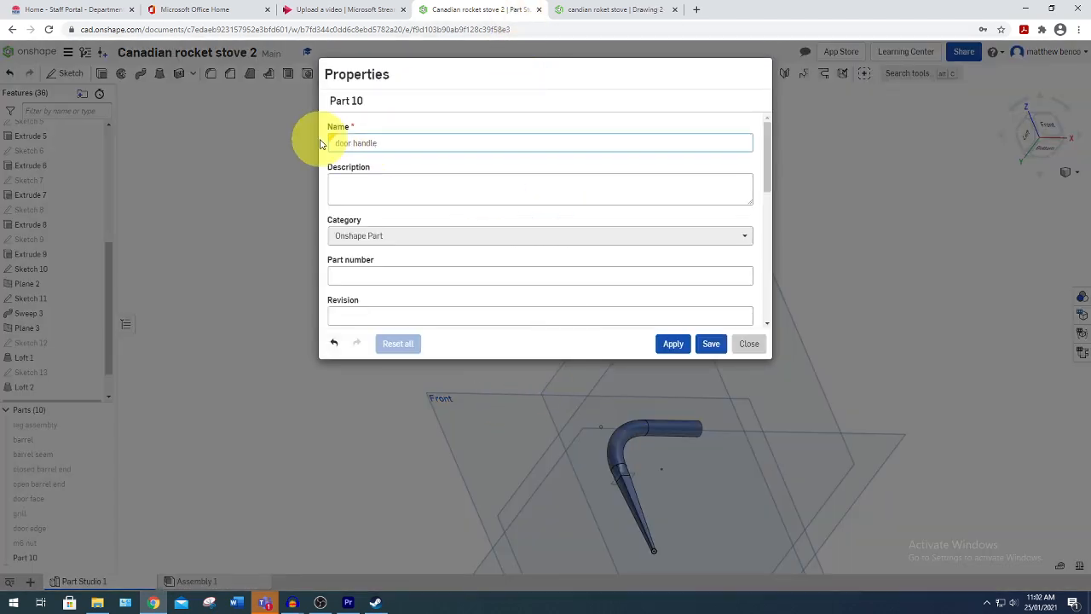
# - Copy the part name into the description and add a second line reading "80x6 round"
pyautogui.hotkey('ctrl', 'a')
pyautogui.hotkey('ctrl', 'c')
pyautogui.click(353, 185)
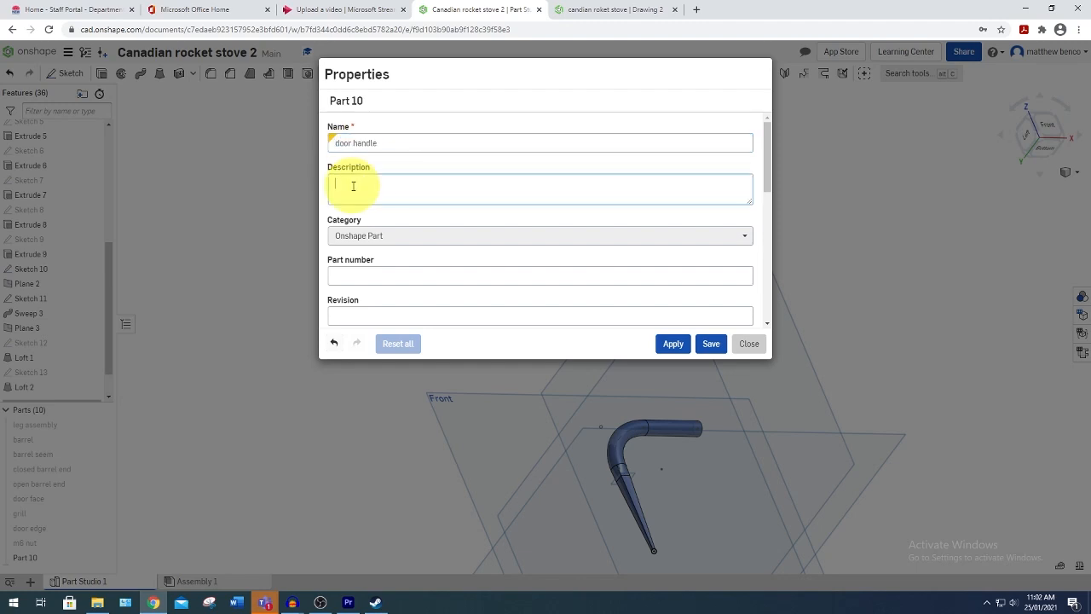
pyautogui.hotkey('ctrl', 'v')
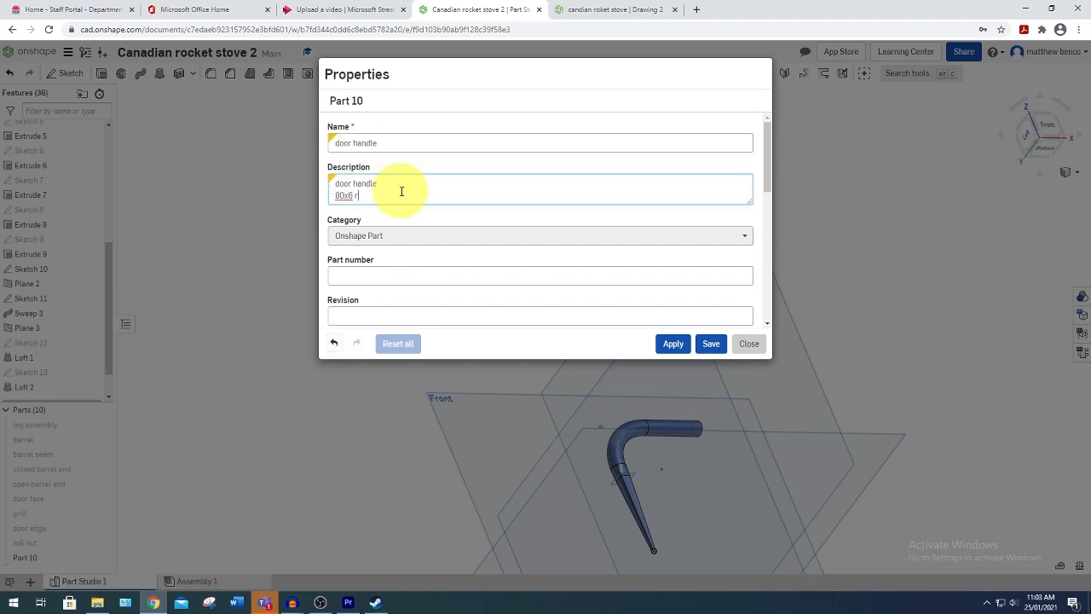
pyautogui.write('80x6 round')
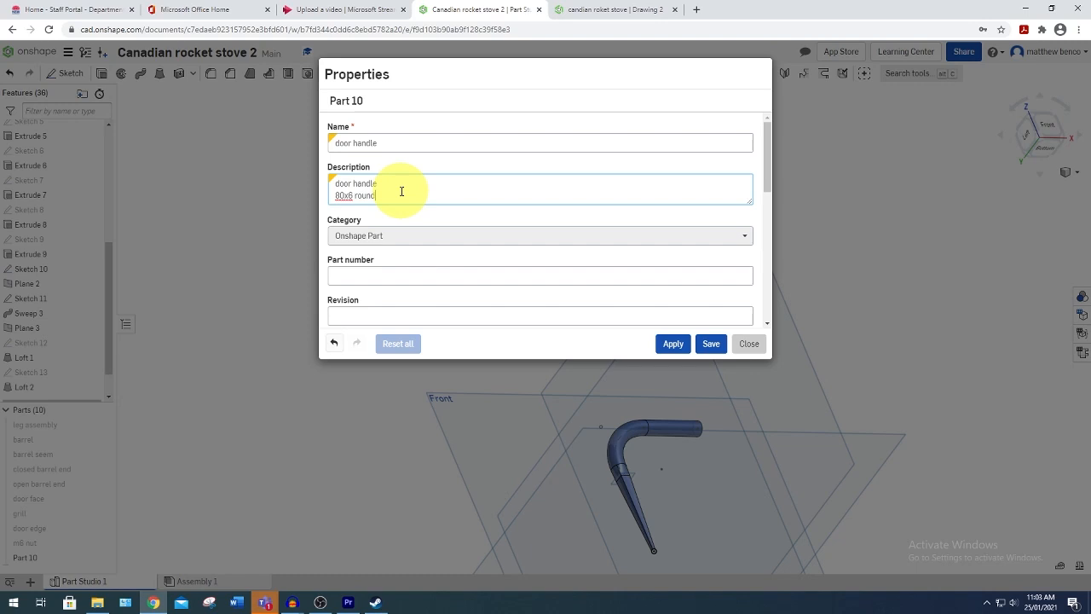
# - Set the part number to 10, save the properties and hide the door handle part
pyautogui.click(383, 276)
pyautogui.write('10')
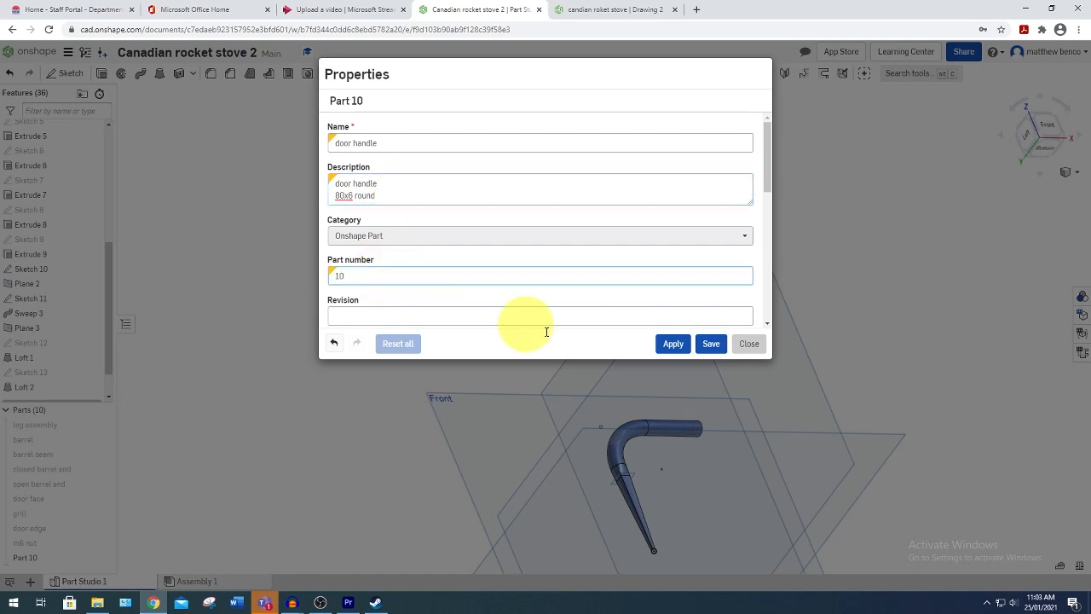
pyautogui.click(711, 344)
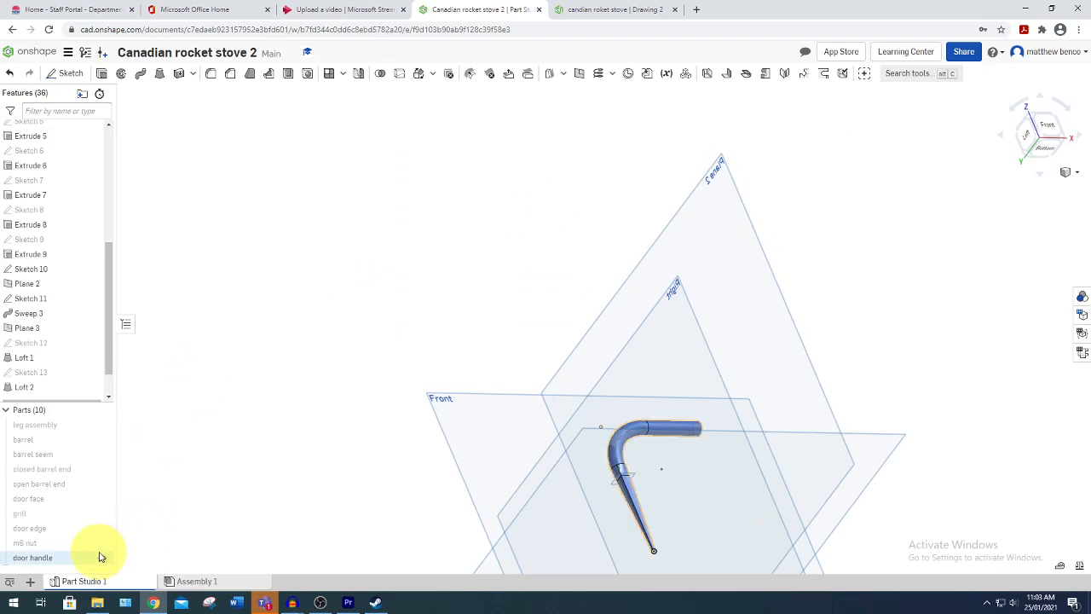
pyautogui.click(101, 559)
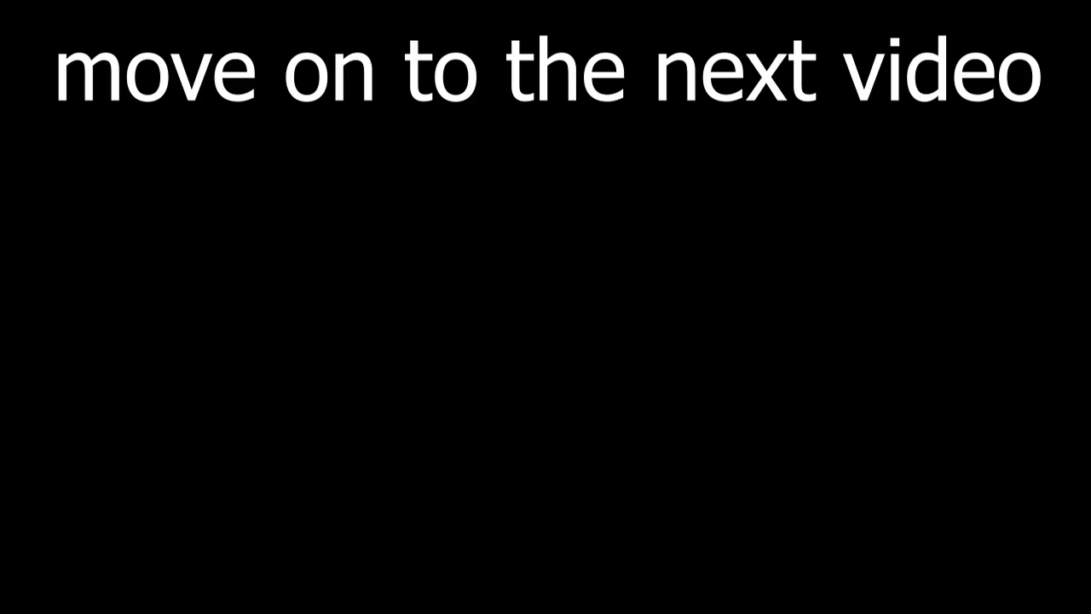